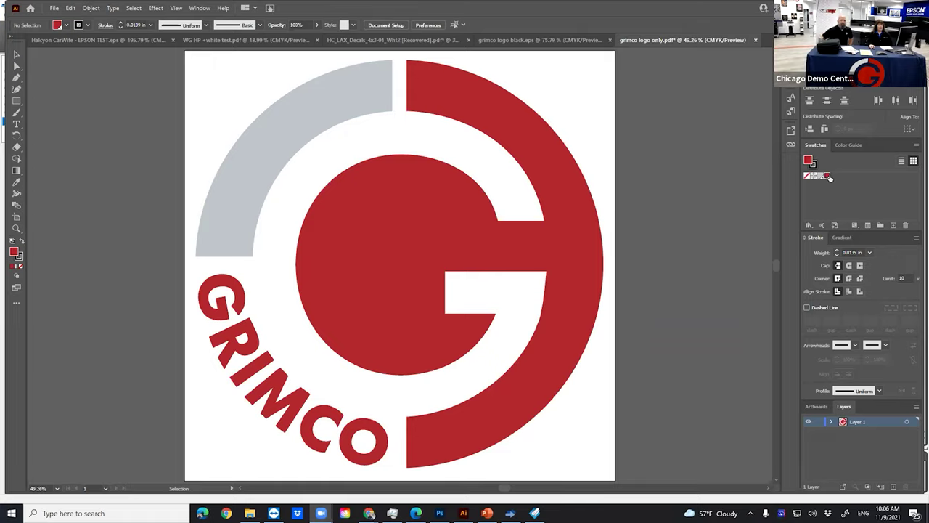
Step: Inspect the color type options of the PANTONE 7621 C swatch without changing them
double_click(827, 176)
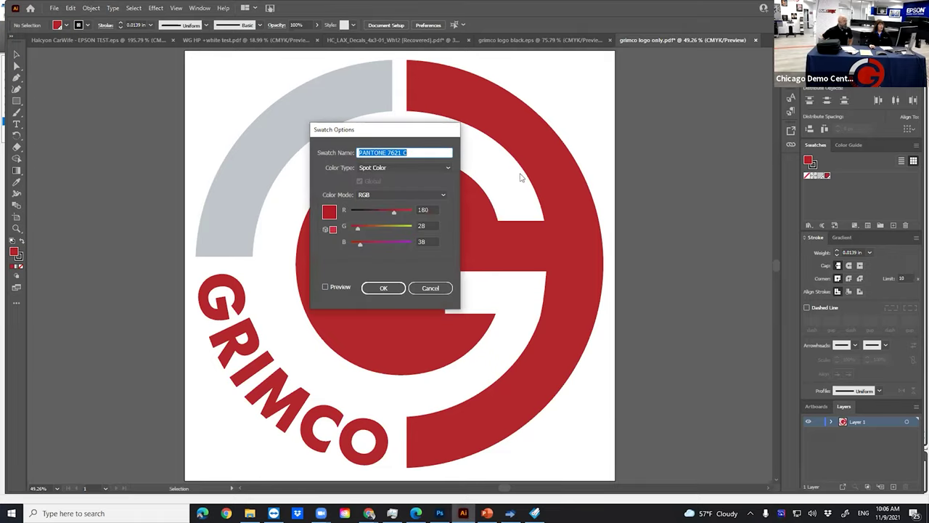
left_click(403, 152)
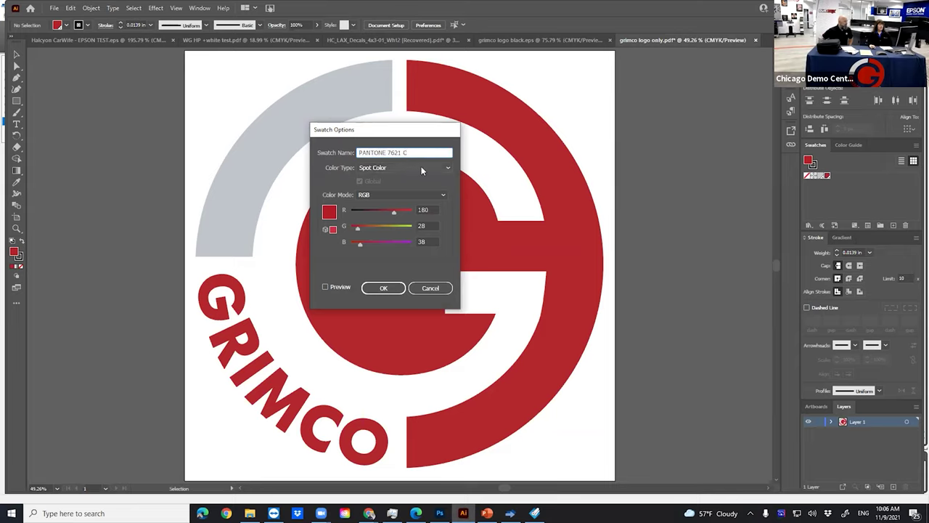
left_click(448, 169)
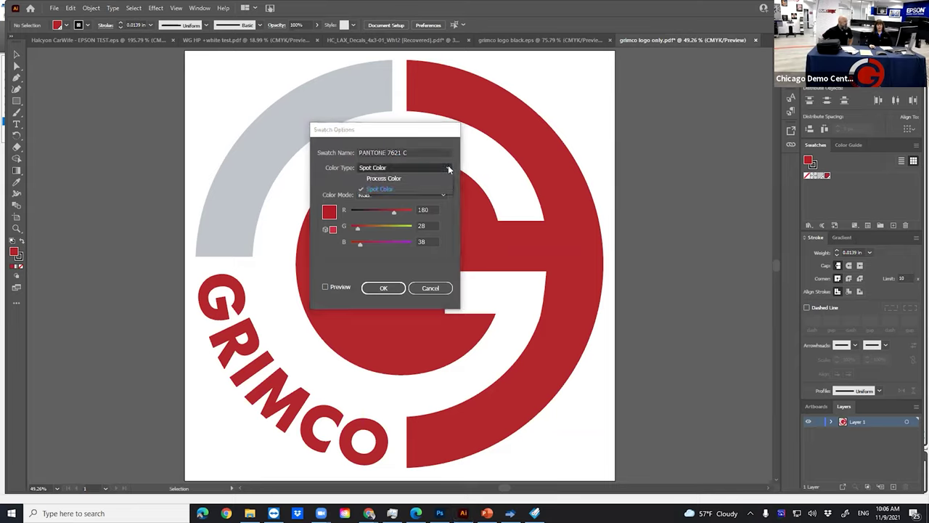
left_click(448, 167)
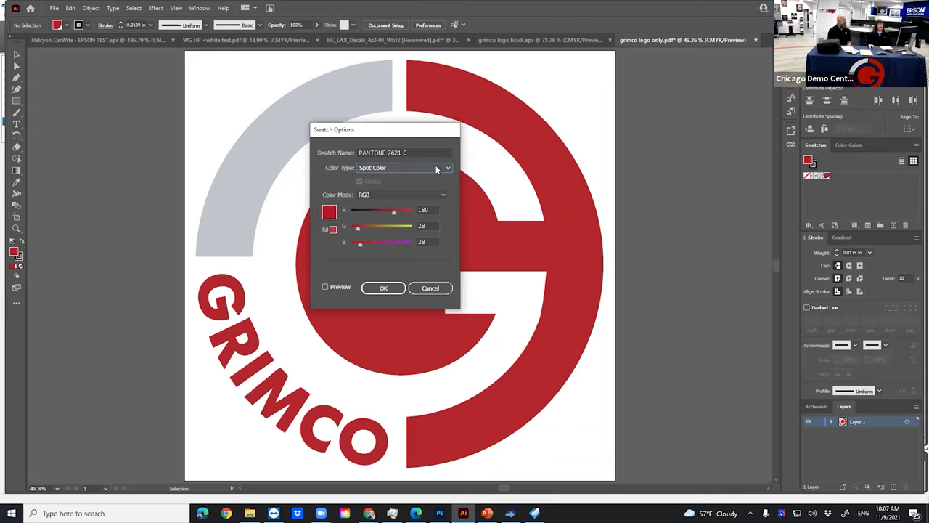
left_click(437, 169)
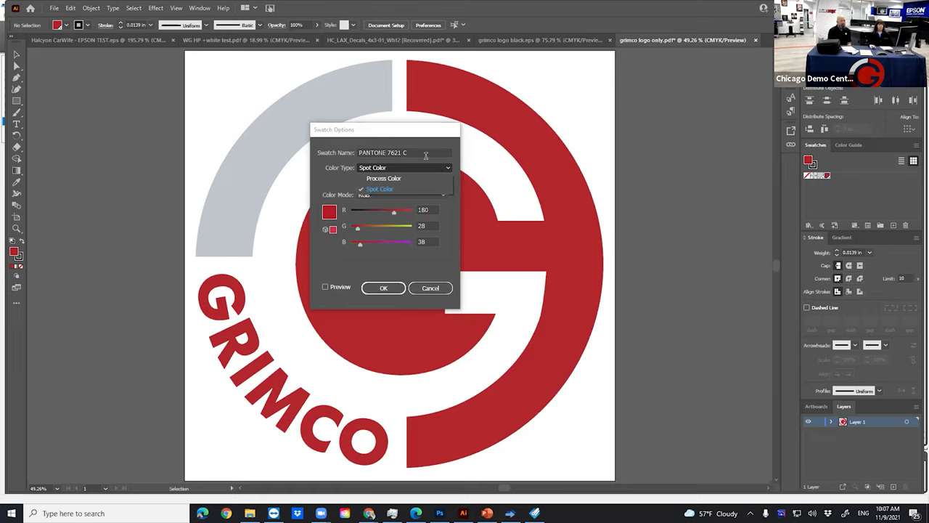
left_click(436, 133)
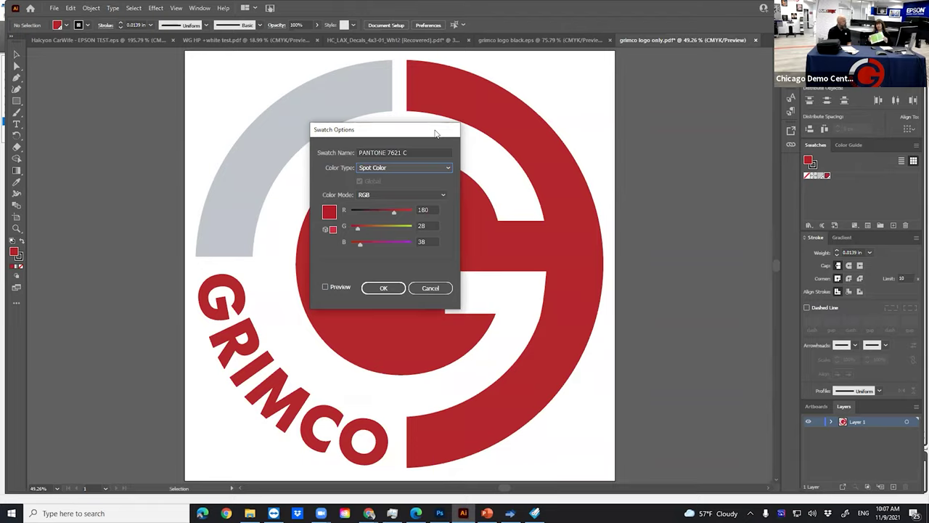
left_click(430, 287)
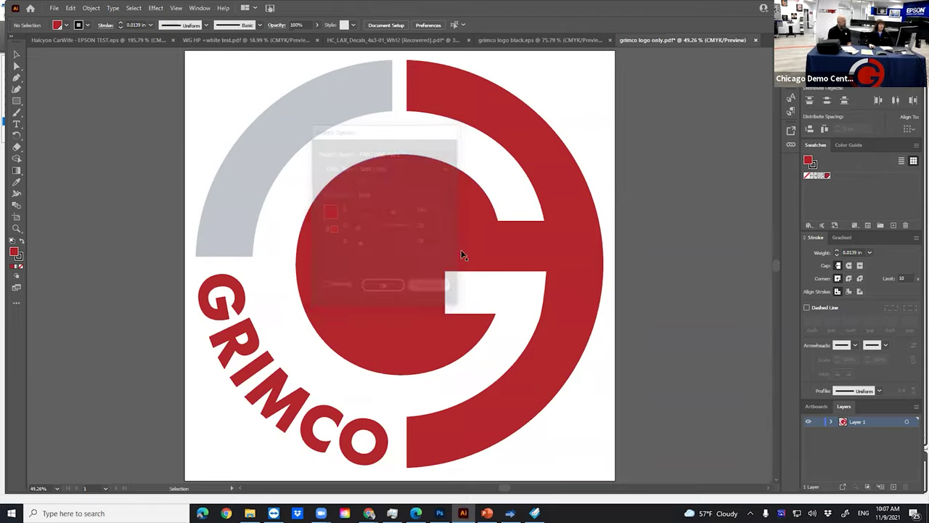
Step: Open the PANTONE+ Solid Coated color book as a swatch library
left_click(915, 147)
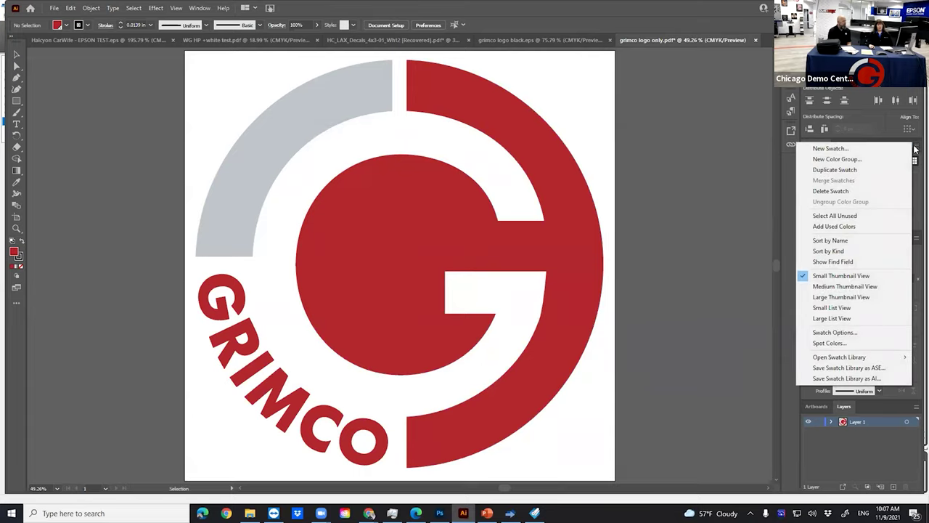
mouse_move(872, 358)
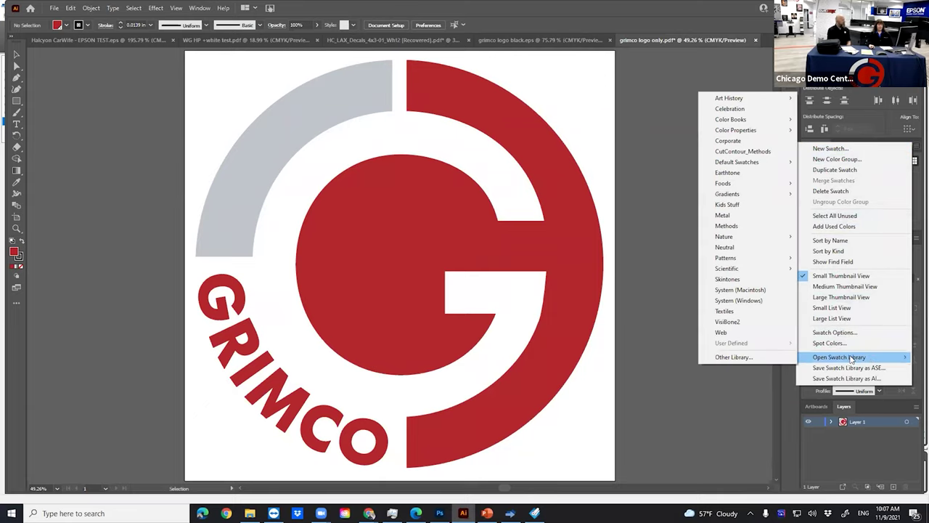
mouse_move(719, 122)
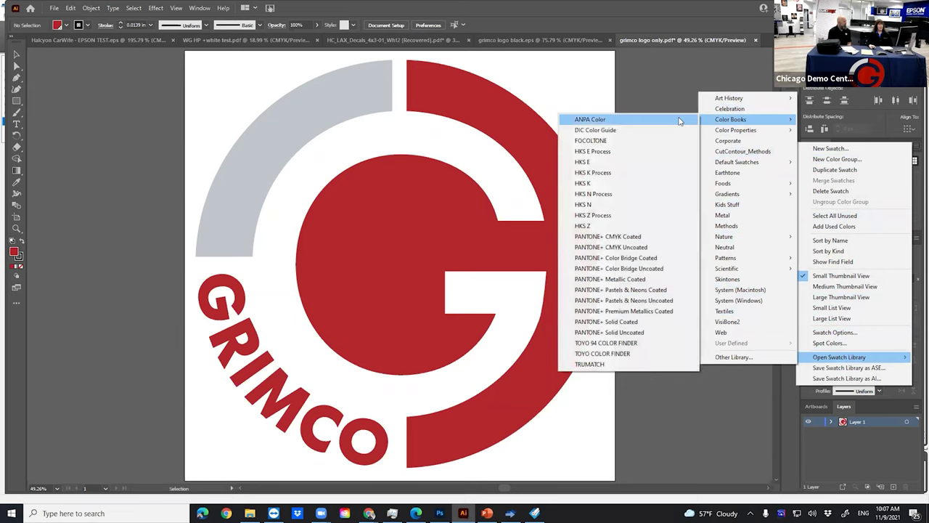
left_click(626, 324)
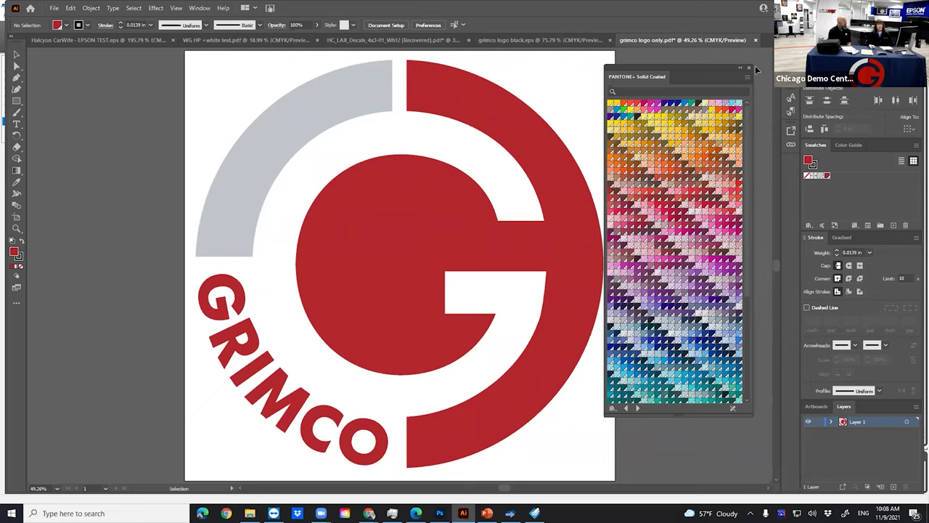
Step: Create a new spot color swatch from the current red, named "Logo Red", in RGB color mode
left_click(916, 145)
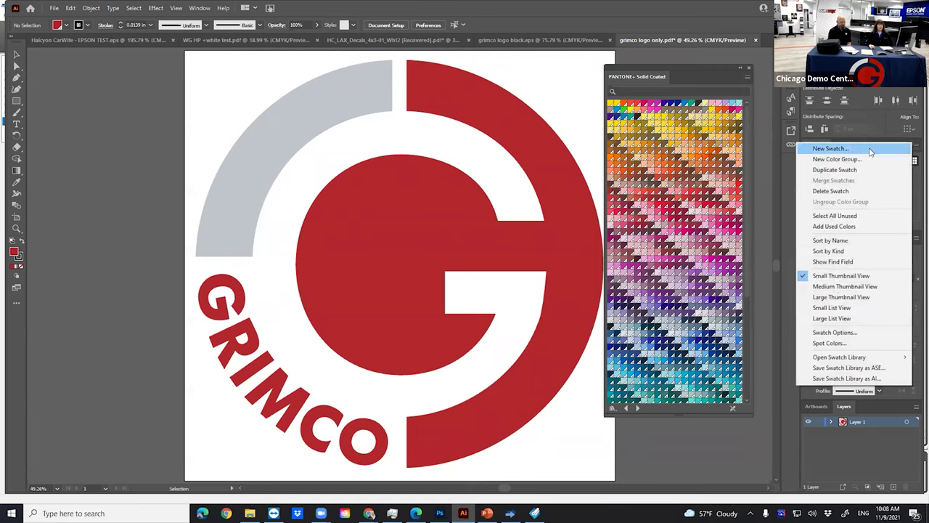
left_click(830, 148)
left_click(528, 194)
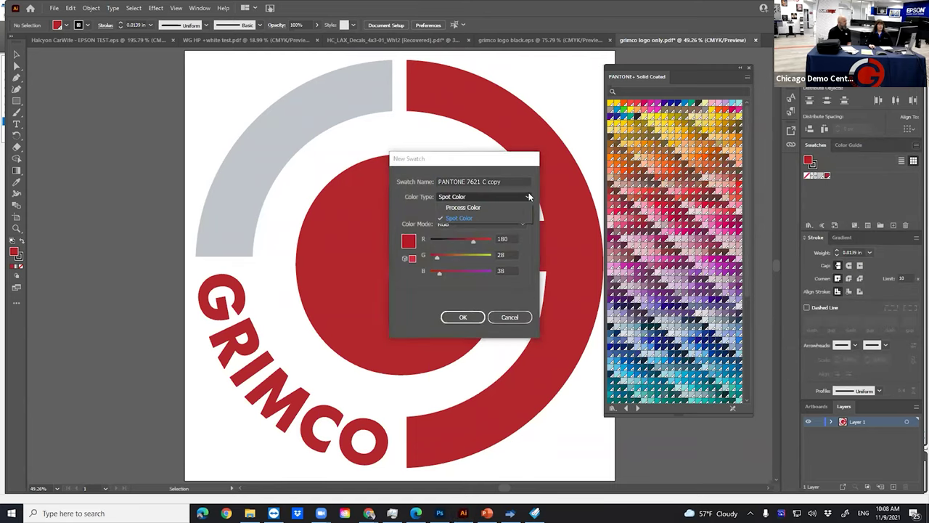
left_click(496, 196)
triple_click(507, 181)
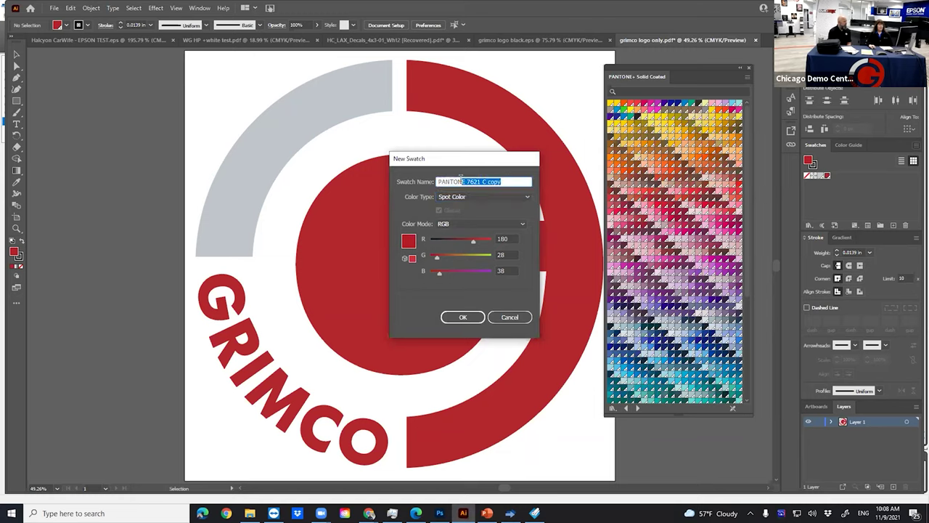
key("BackSpace")
type("Logo Red")
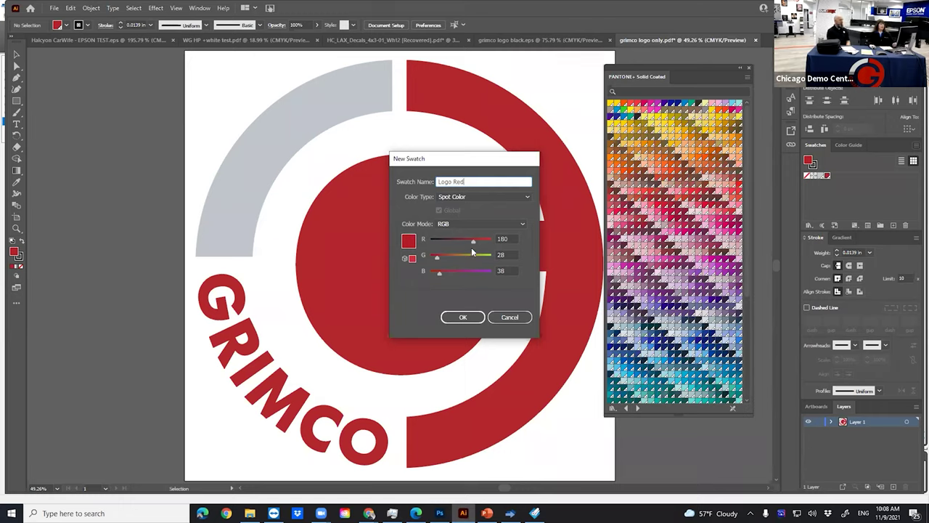
left_click(521, 222)
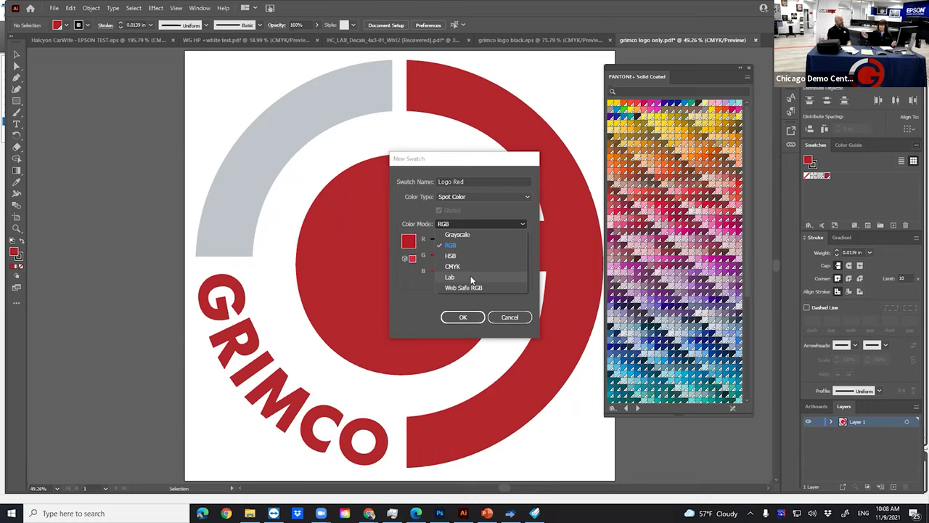
left_click(471, 244)
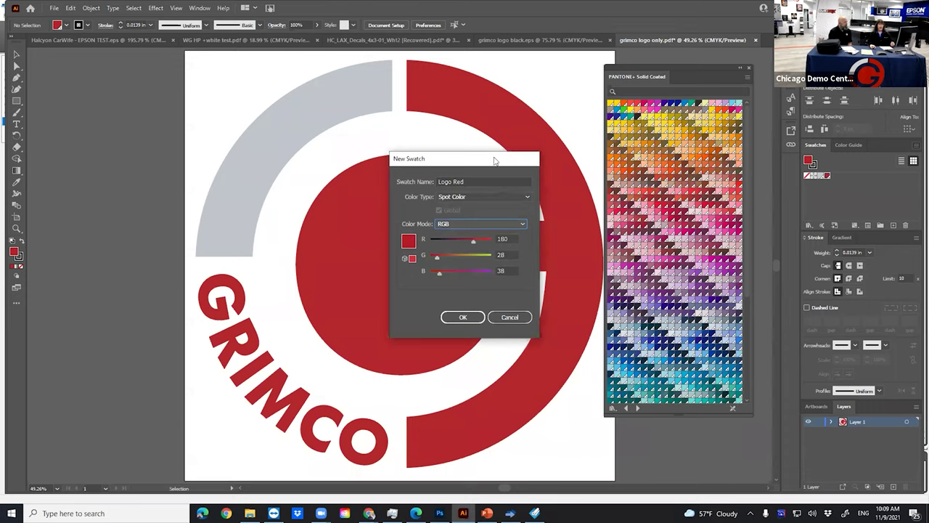
left_click_drag(495, 161, 474, 123)
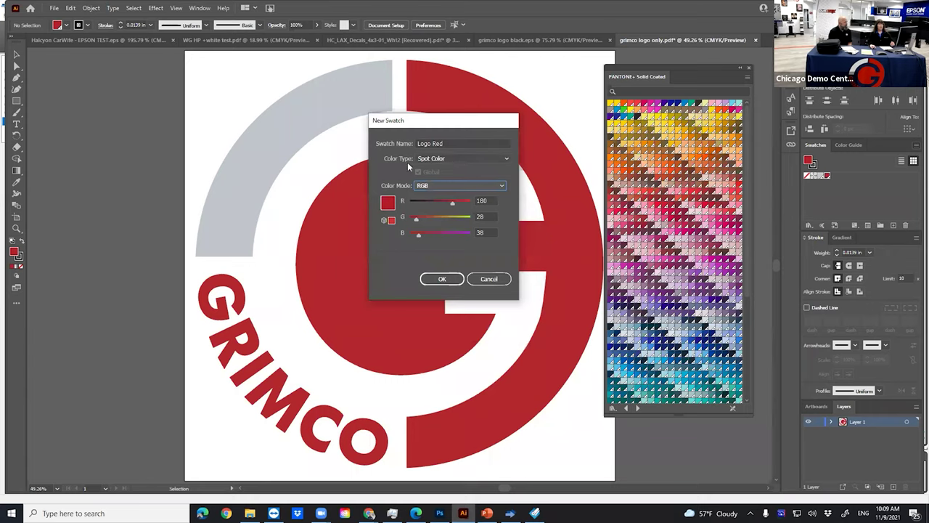
left_click(455, 143)
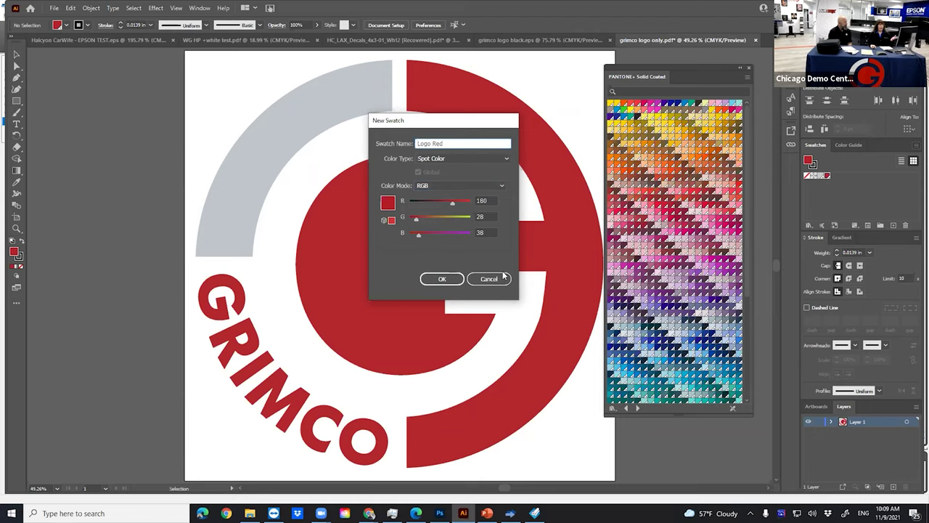
left_click(436, 279)
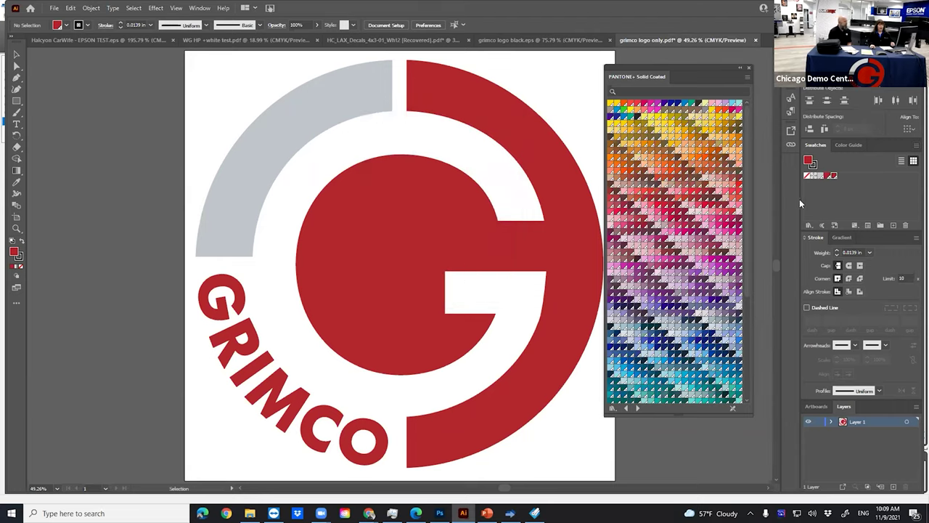
Step: Review the name and color settings of the Logo Red swatch
double_click(833, 175)
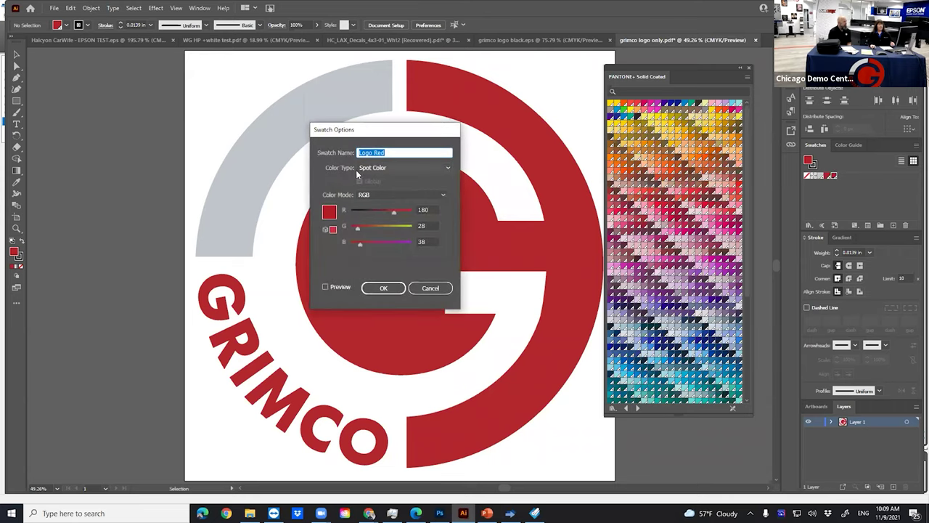
left_click(411, 152)
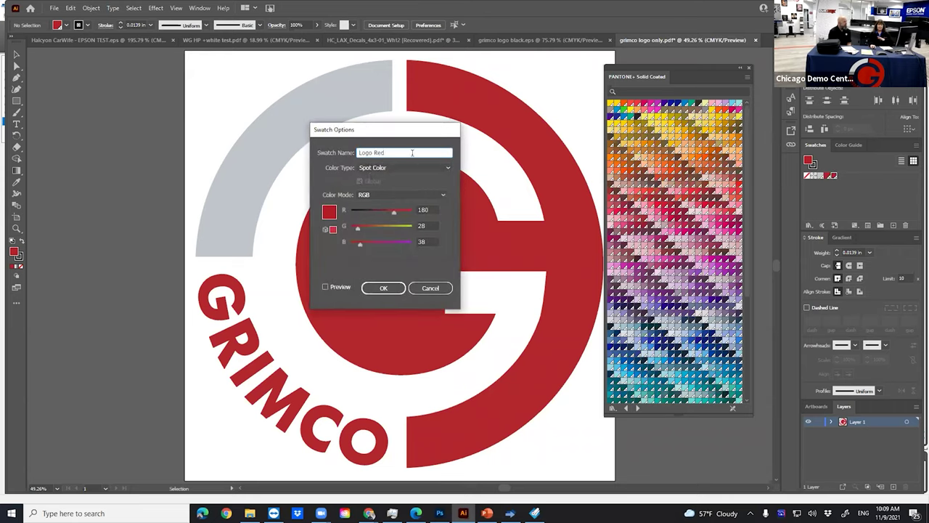
left_click(384, 288)
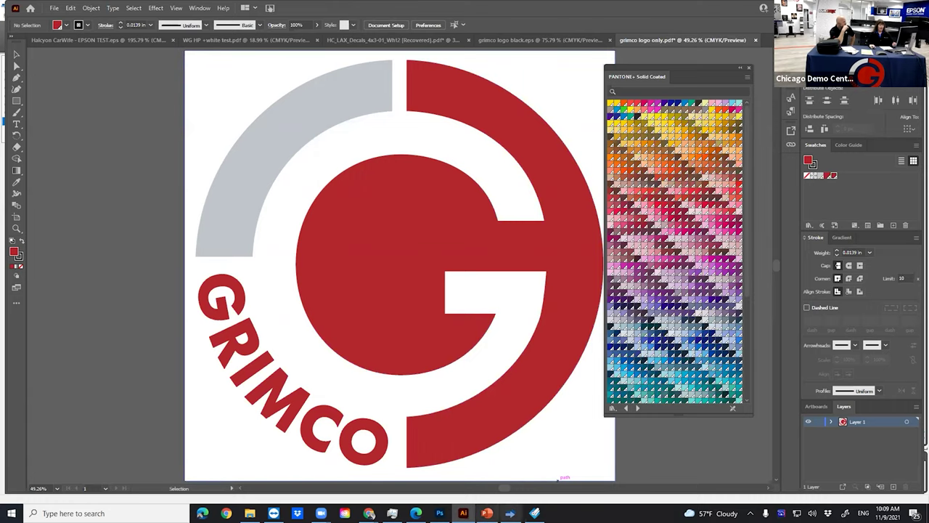
left_click(509, 514)
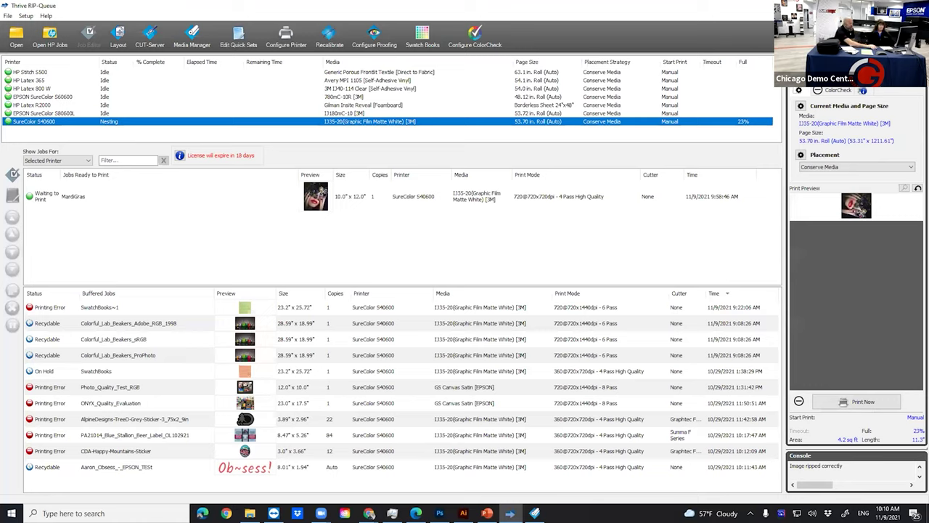
left_click(464, 513)
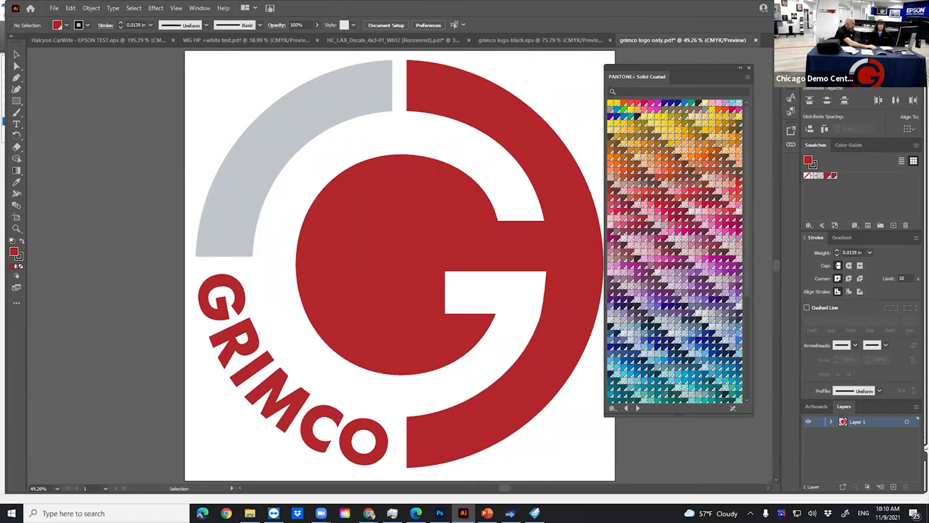
Step: Try the PANTONE 7621 C swatch as a process color in CMYK mode, return it to spot color, and discard the changes
left_click(397, 168)
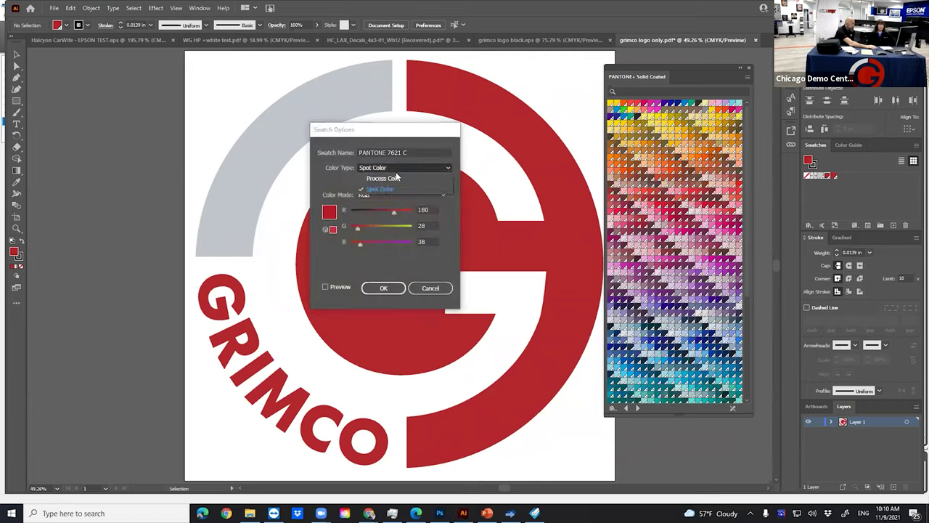
left_click(388, 178)
left_click(399, 196)
left_click(386, 235)
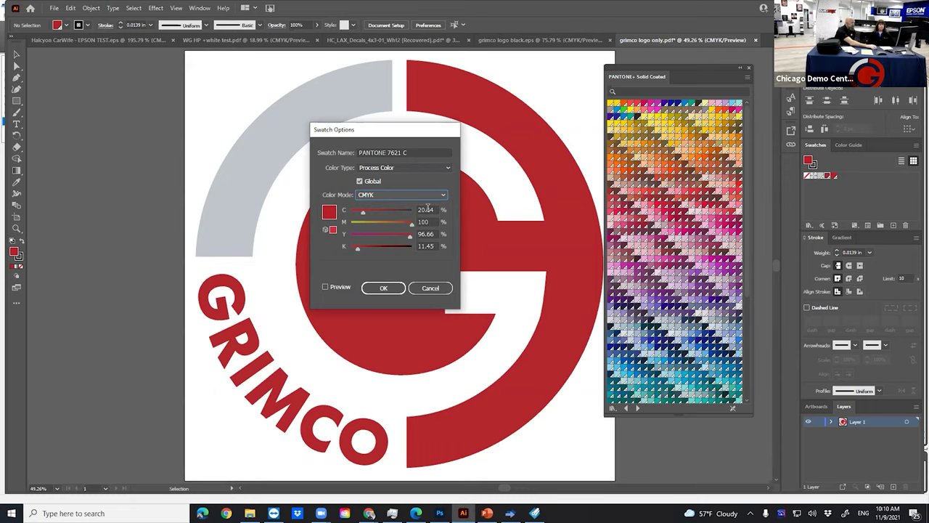
left_click(413, 168)
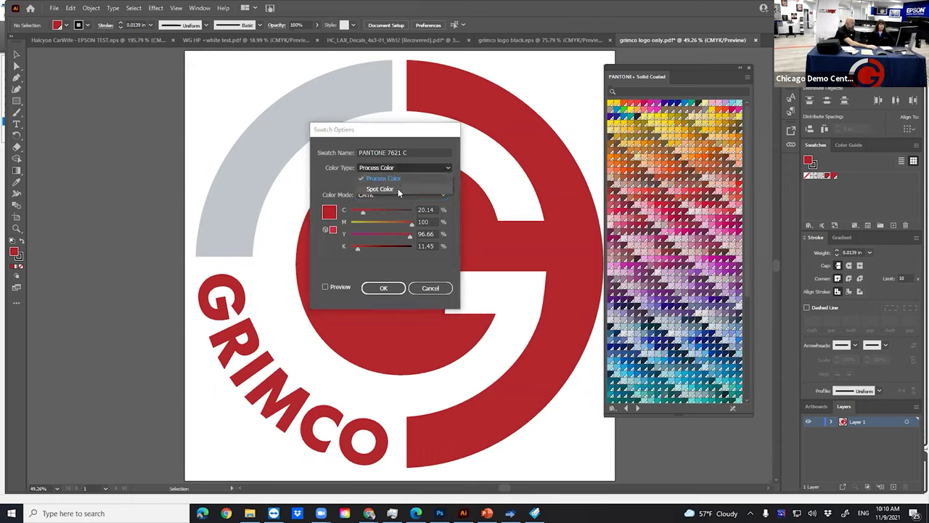
left_click(398, 189)
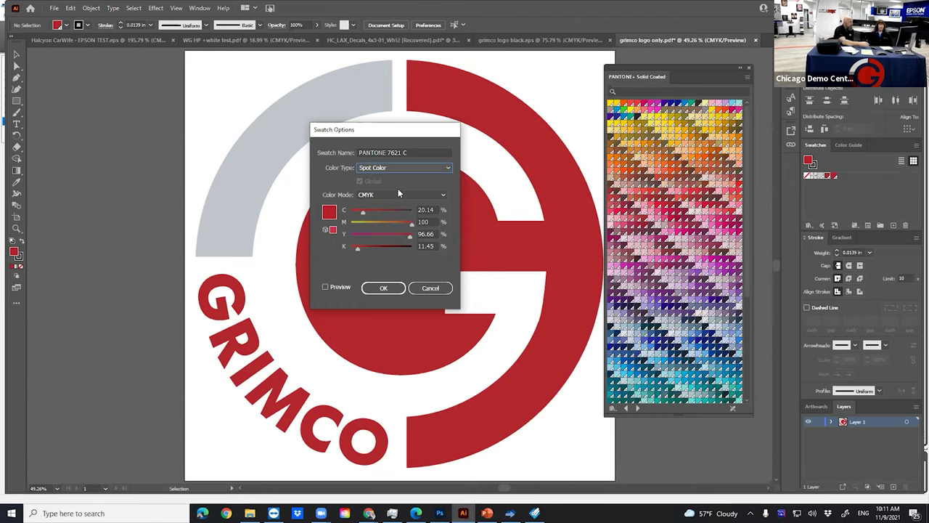
left_click(433, 289)
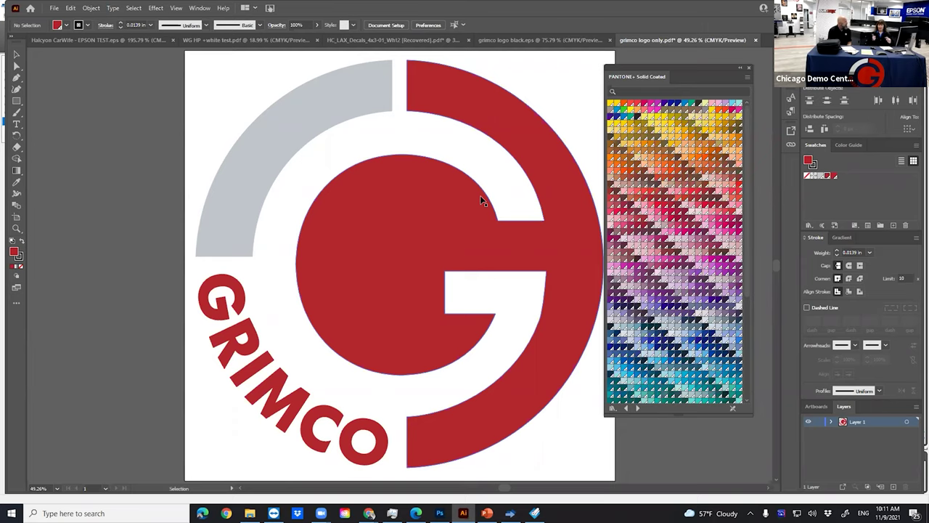
Step: Switch to Thrive RIP-Queue and browse the system-defined PANTONE colors in the Color Matching Table
left_click(511, 513)
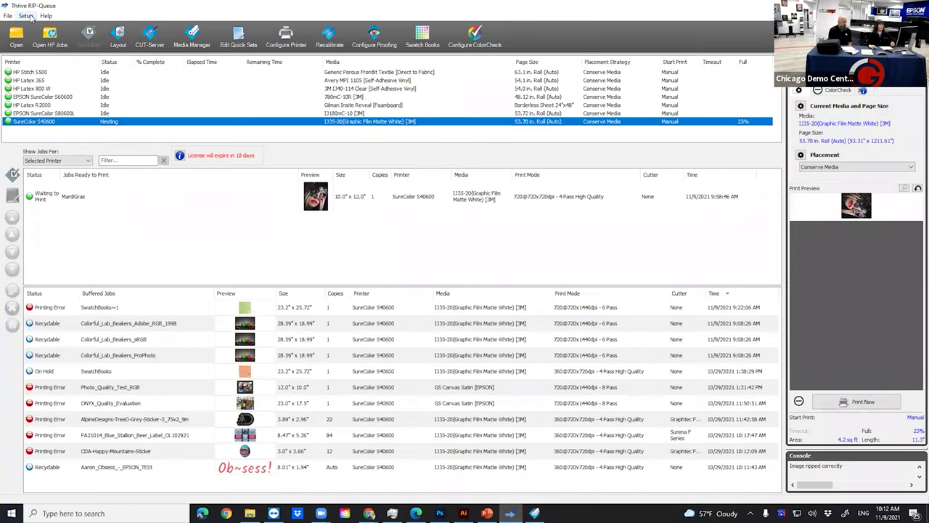
left_click(30, 16)
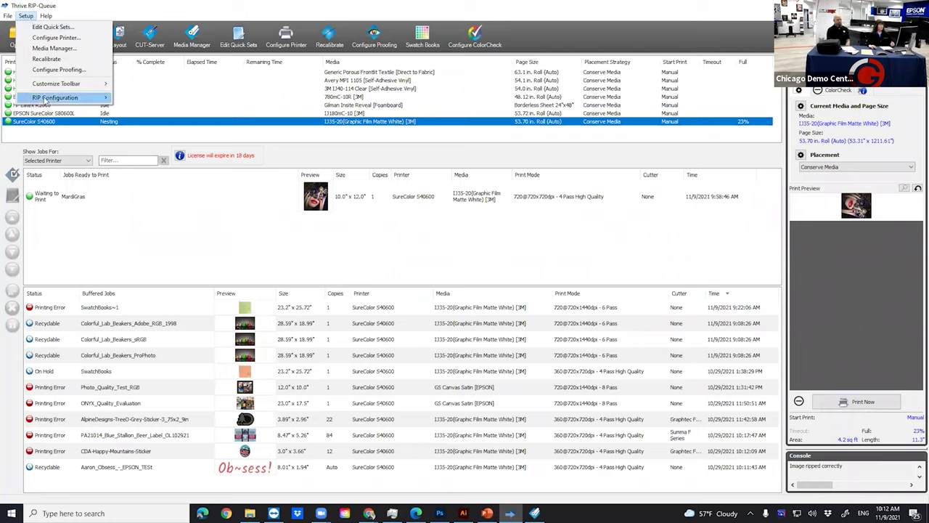
mouse_move(94, 99)
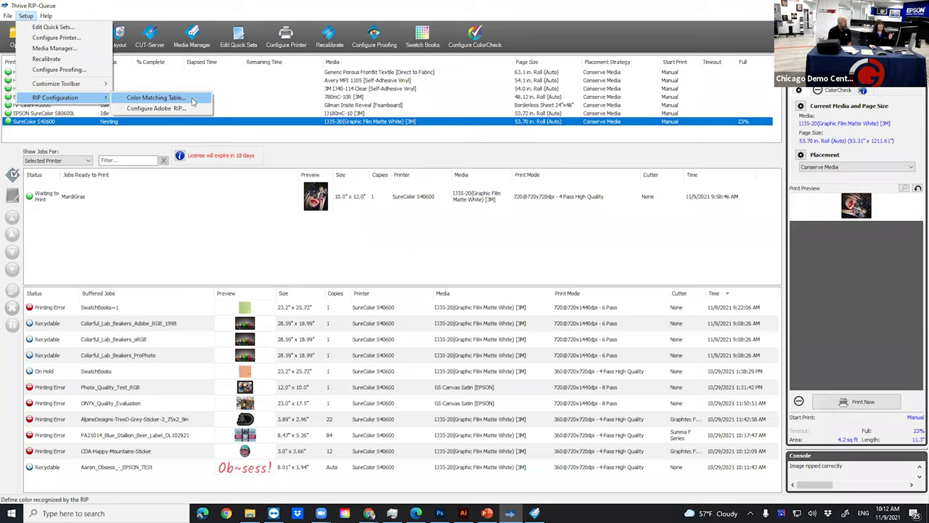
left_click(191, 98)
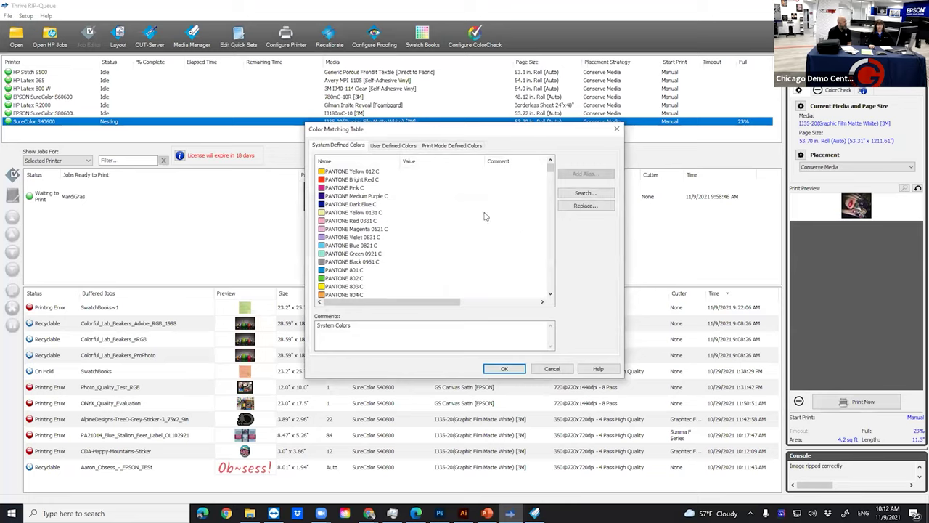
scroll(359, 203, "down", 9)
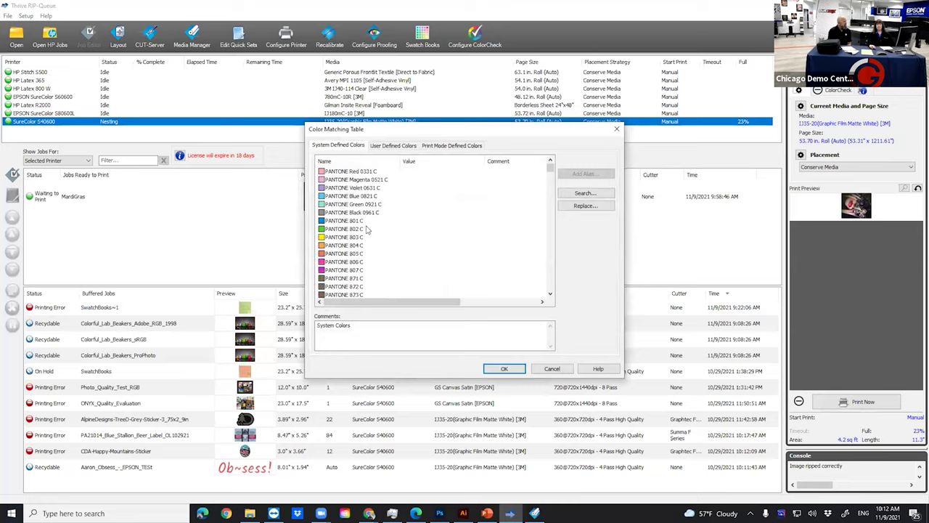
Step: Look through the PANTONE C entries in the system-defined color list and select PANTONE 138 C
scroll(367, 229, "down", 15)
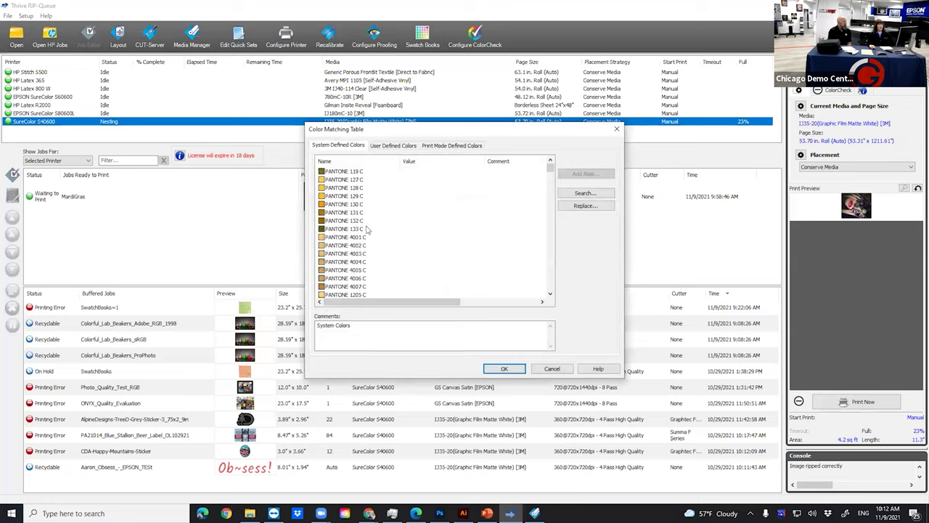
scroll(367, 229, "down", 1)
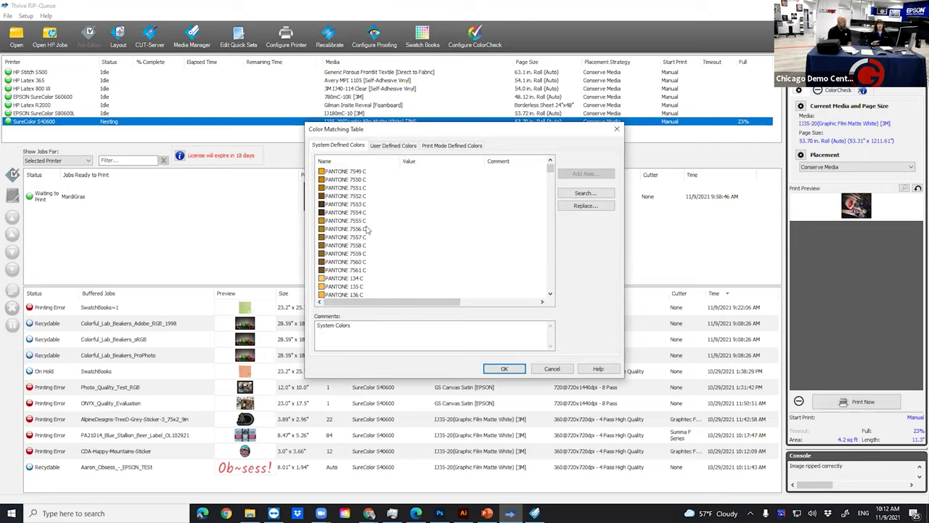
scroll(336, 282, "down", 3)
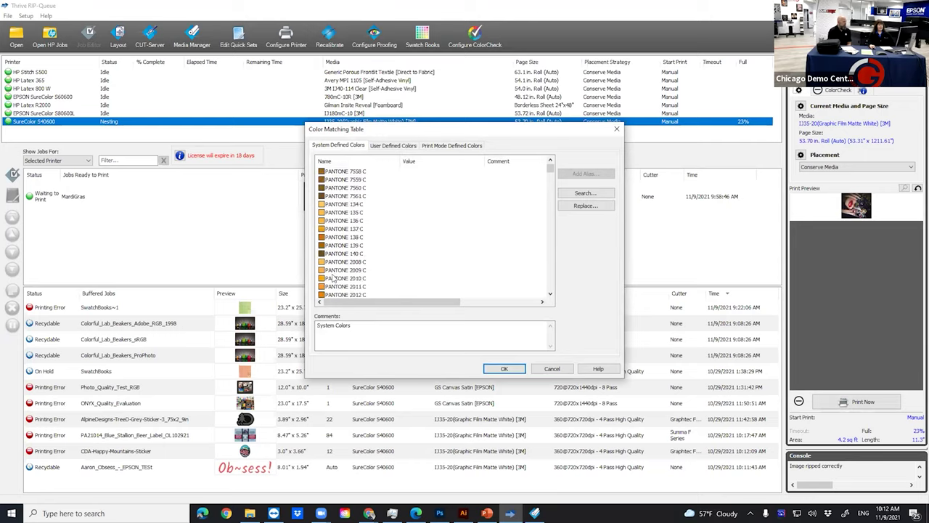
left_click(355, 238)
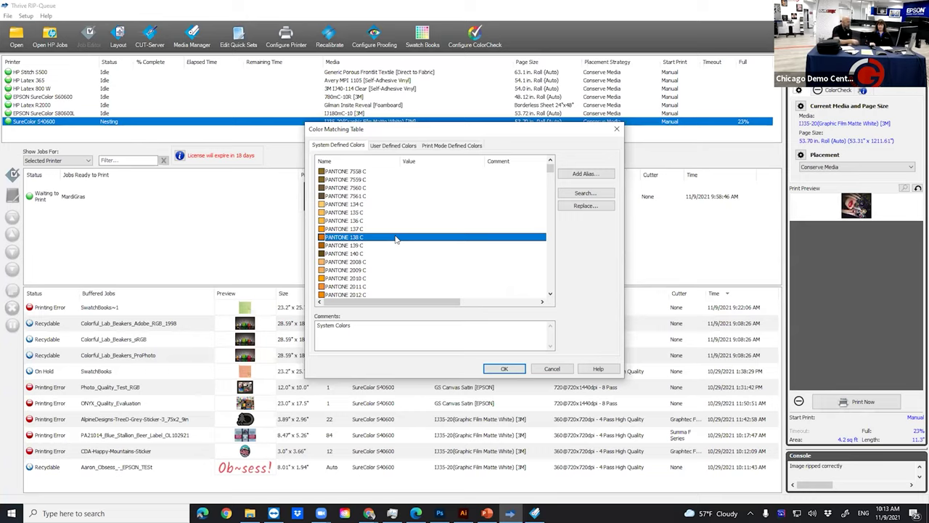
scroll(399, 240, "down", 3)
scroll(403, 239, "down", 5)
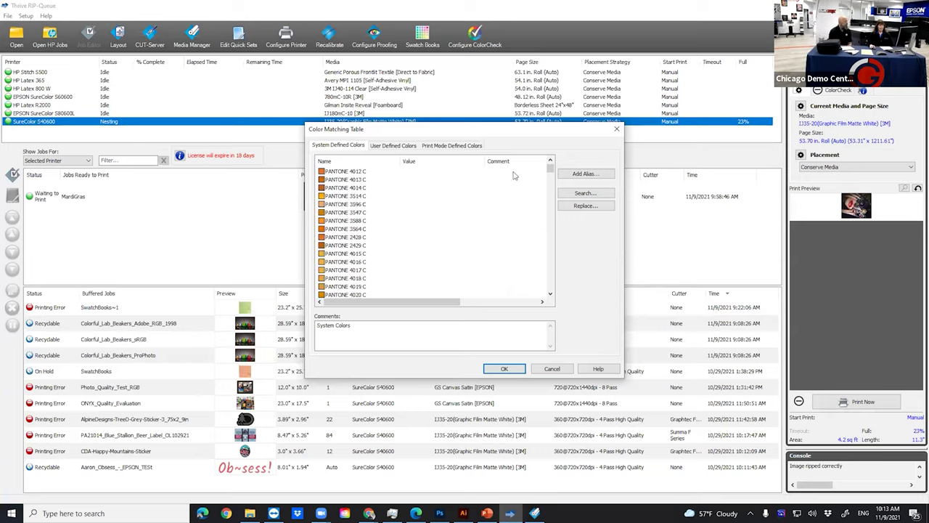
Step: Examine the RAL colors near the end of the system-defined list, and return to the PANTONE entries to select PANTONE 130 C
left_click(551, 169)
left_click_drag(550, 169, 549, 285)
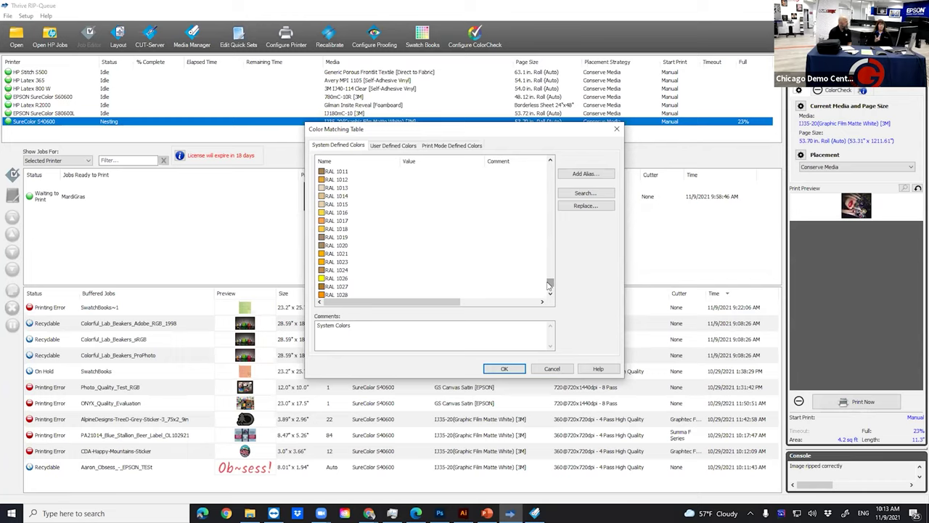
left_click_drag(550, 285, 549, 167)
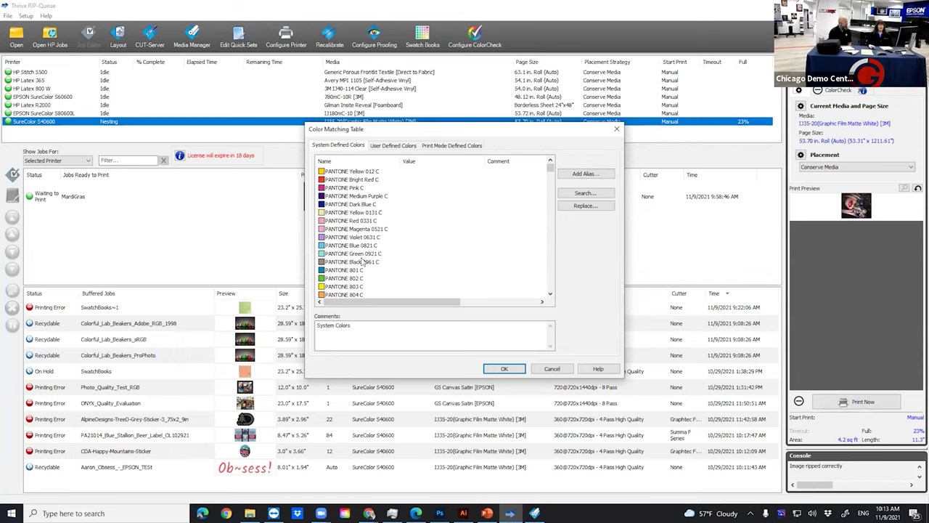
scroll(381, 263, "down", 15)
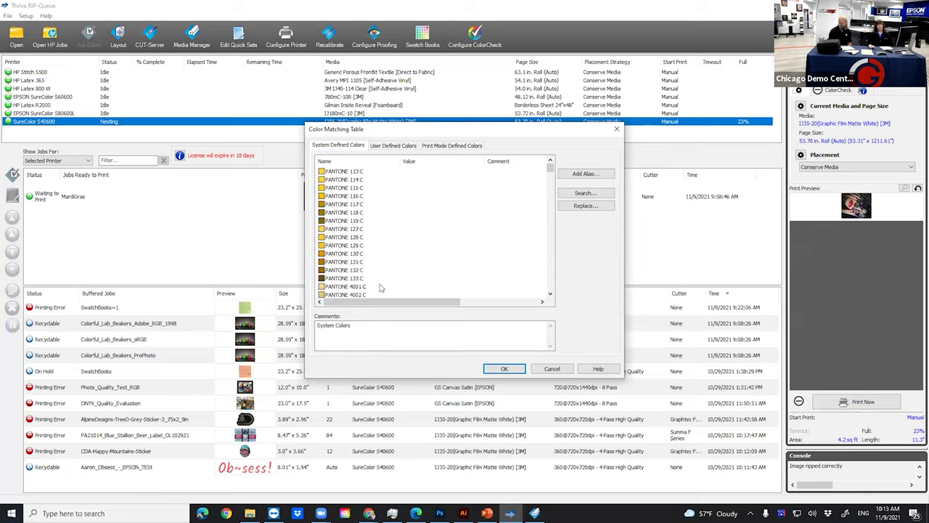
left_click(350, 205)
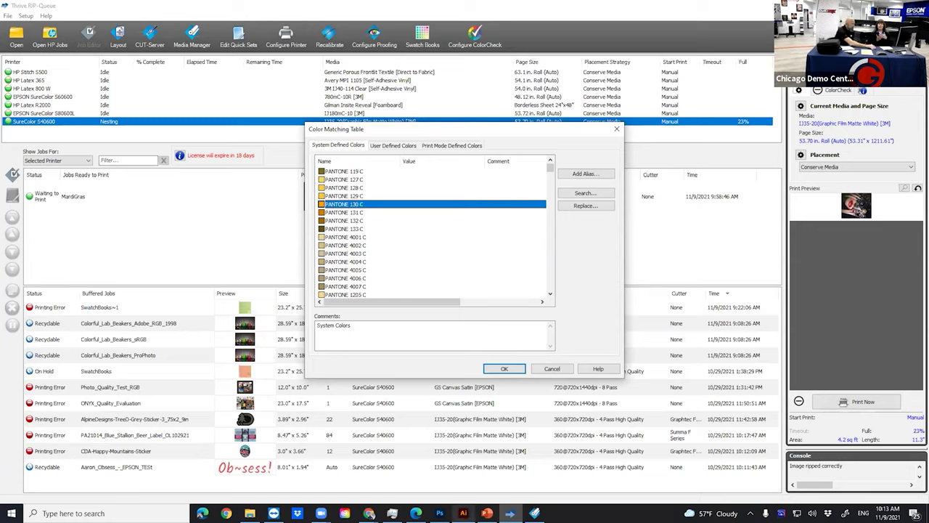
Step: Switch to Illustrator and review the PANTONE 7621 C swatch's name, color type and color mode, leaving it unchanged
mouse_move(463, 513)
left_click(485, 449)
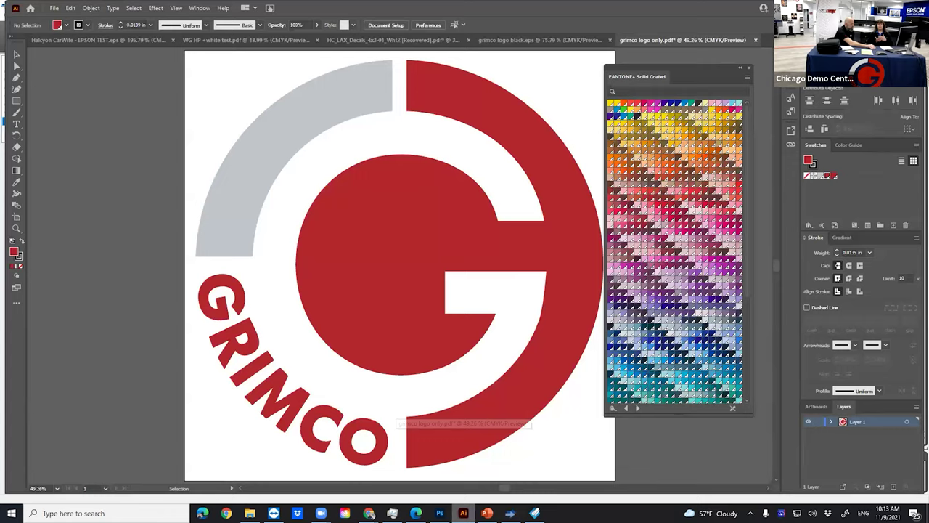
double_click(829, 177)
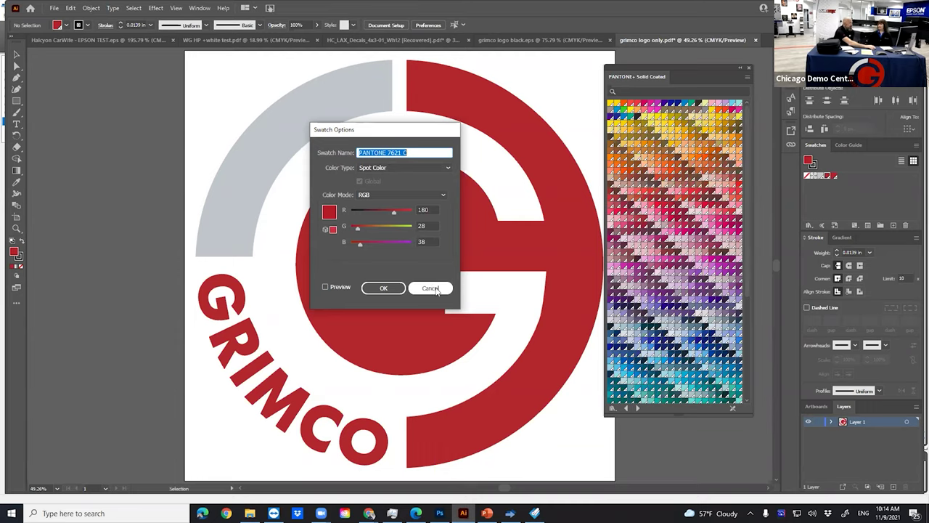
left_click(431, 288)
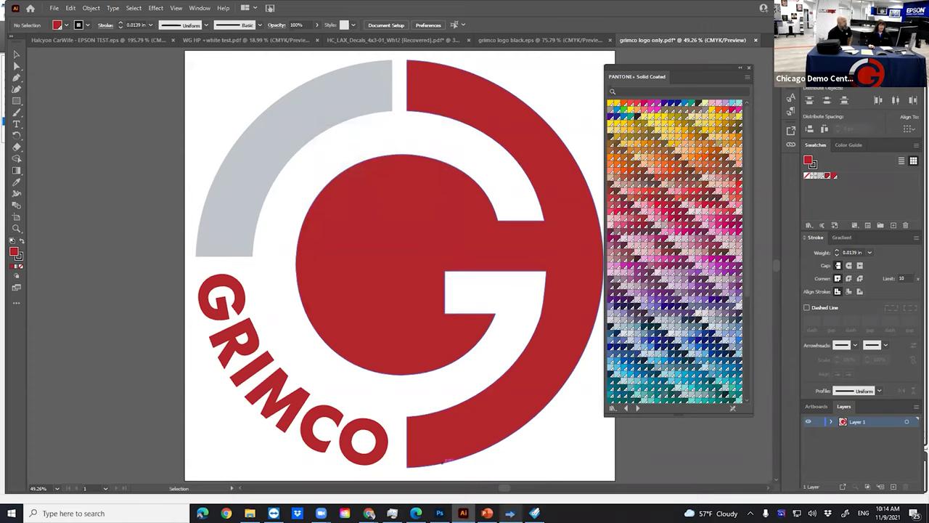
Step: Return to Thrive RIP-Queue and dismiss the Color Matching Table without changes
left_click(510, 513)
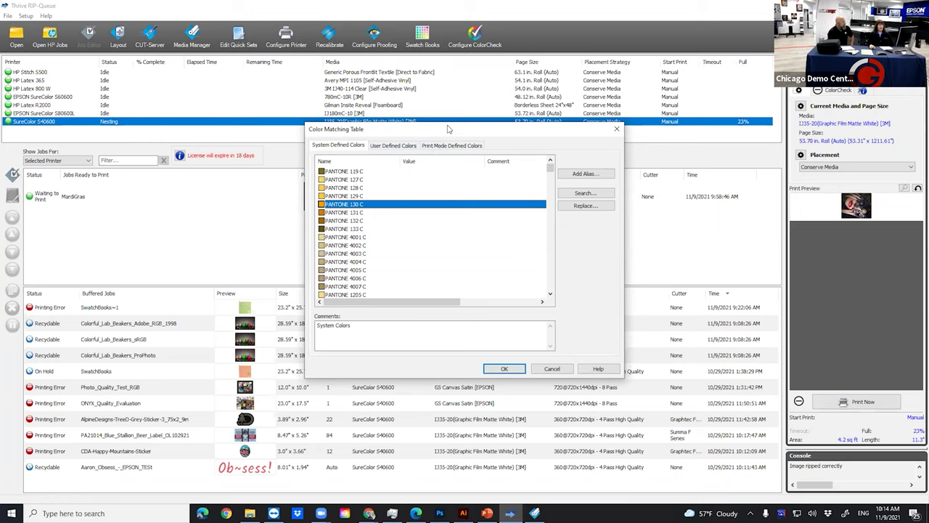
left_click_drag(449, 128, 419, 117)
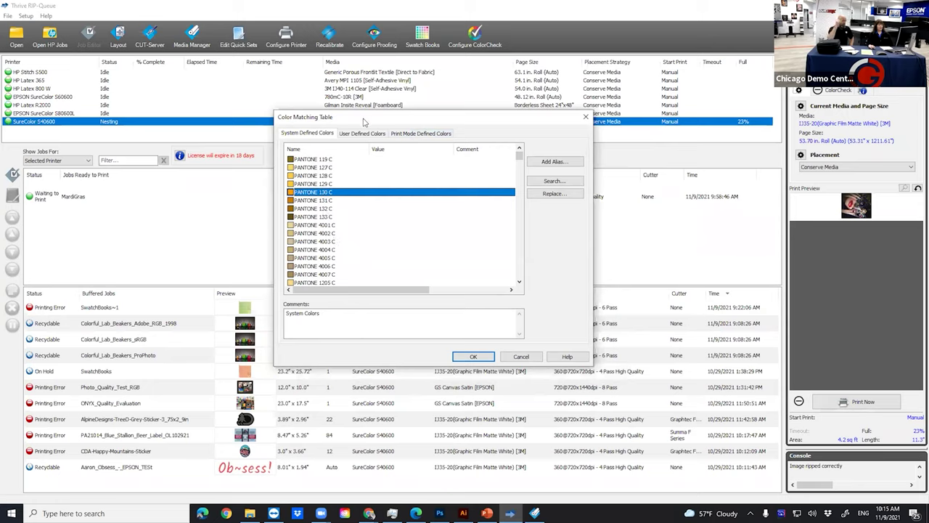
left_click_drag(364, 122, 376, 143)
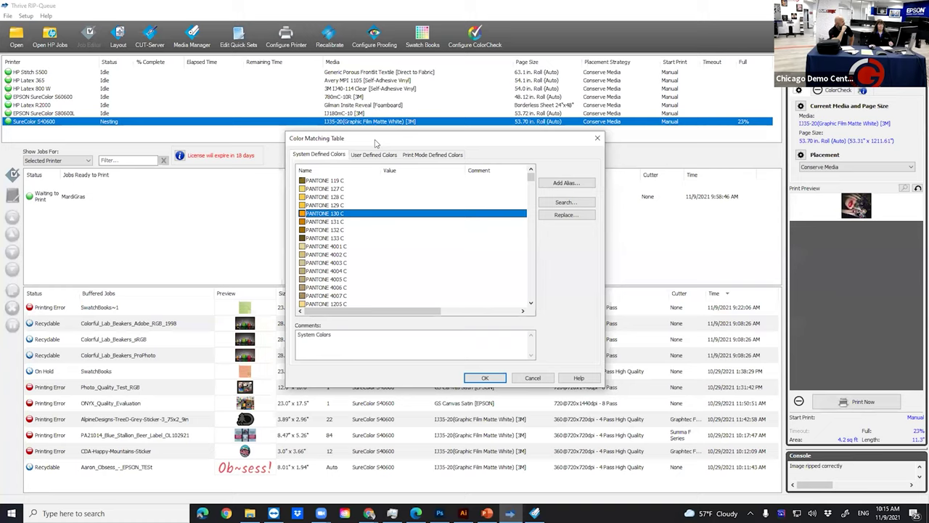
key("Escape")
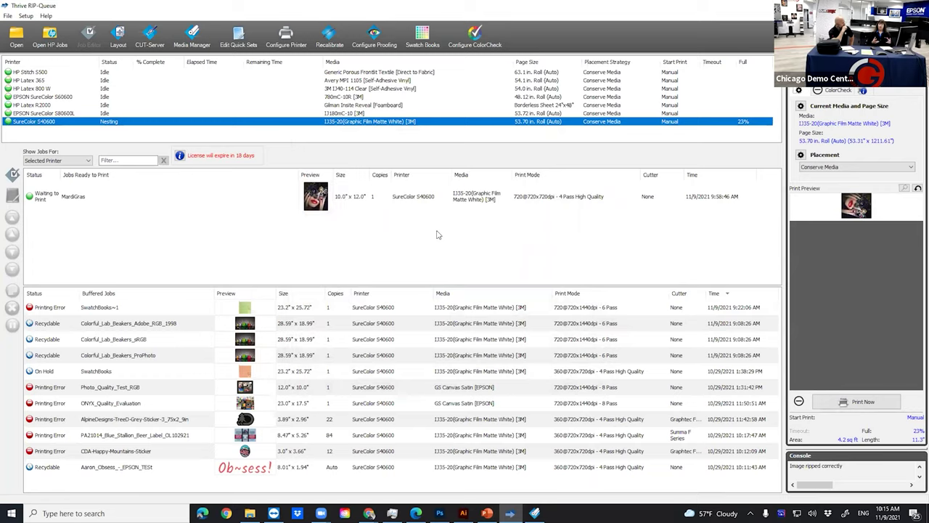
Step: Review the spot color replacement setting in the SureColor S40600's default quick set and close it without changes
left_click(238, 33)
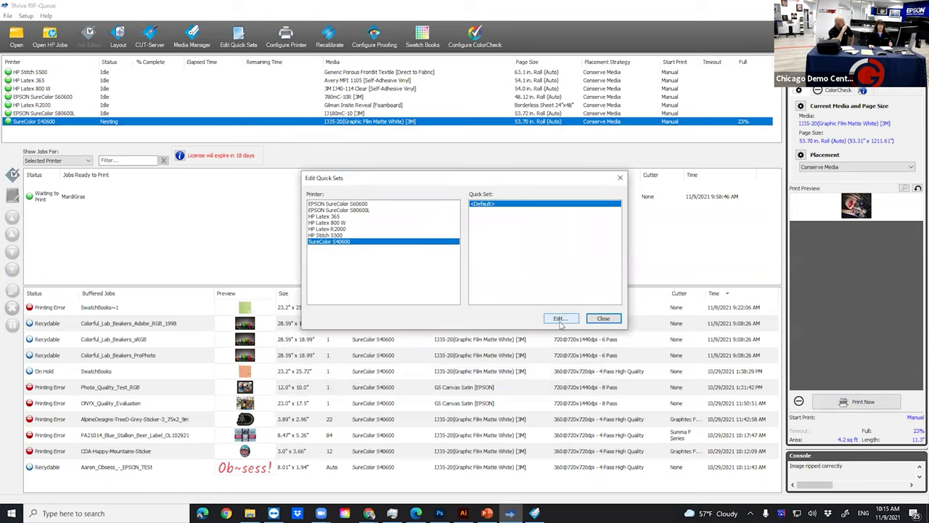
left_click(559, 318)
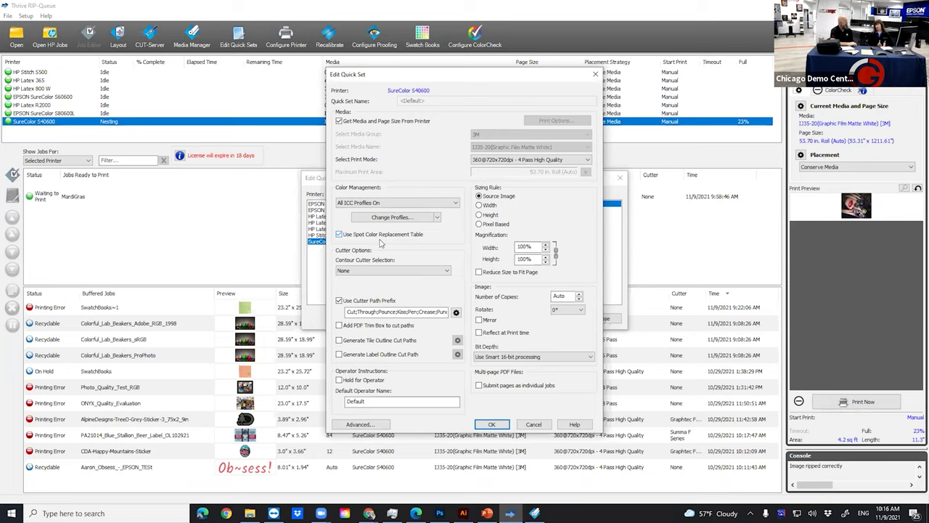
left_click(405, 47)
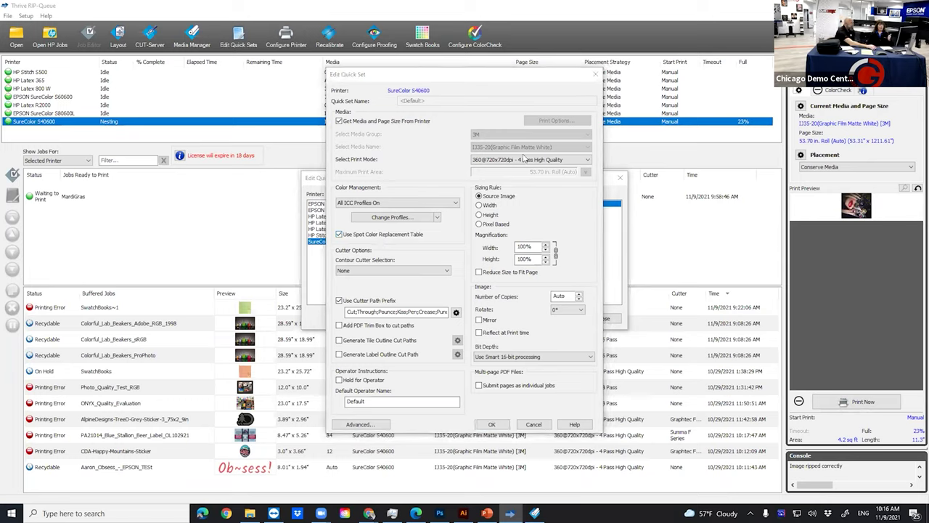
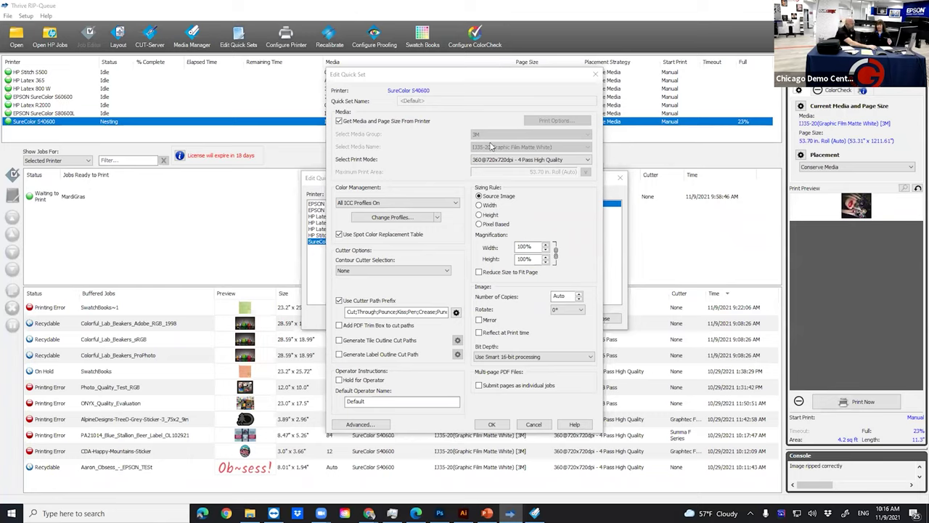
left_click(540, 426)
left_click(613, 321)
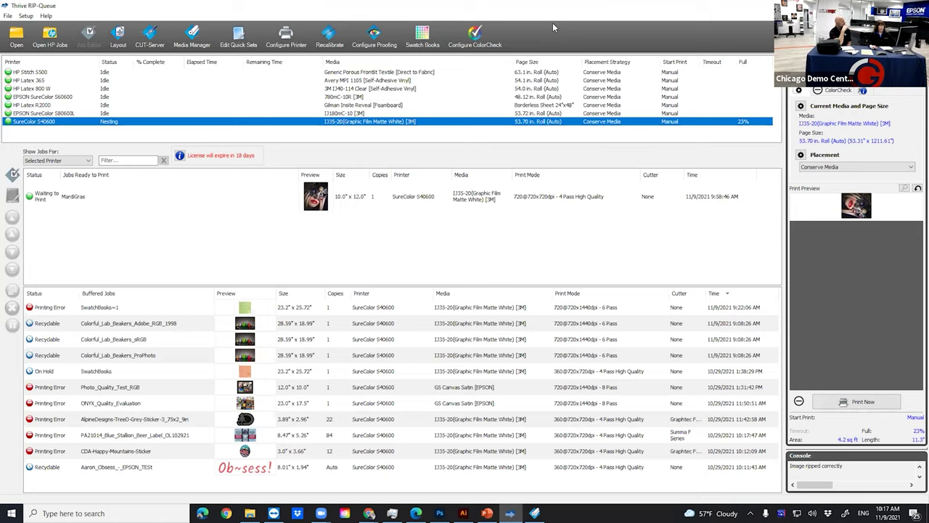
Step: Reopen the SureColor S40600's default quick set and view the available color management presets
left_click(247, 42)
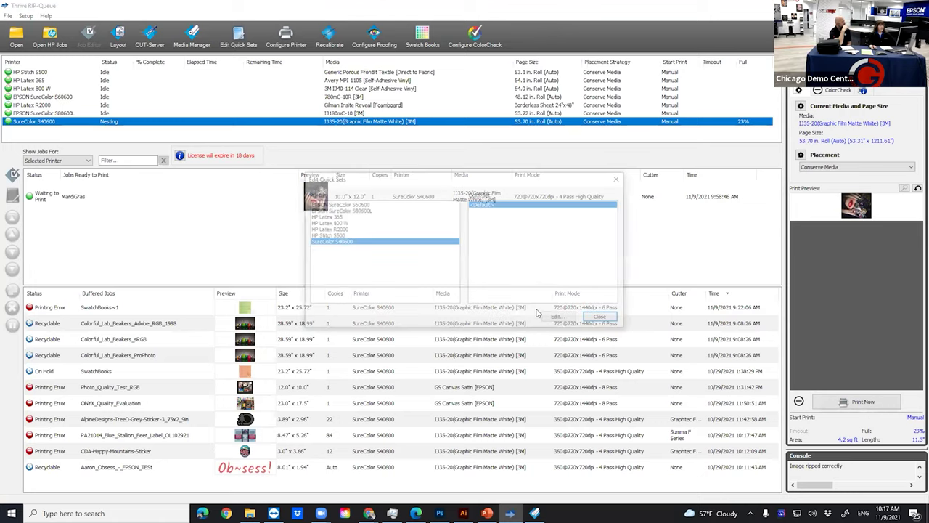
left_click(566, 319)
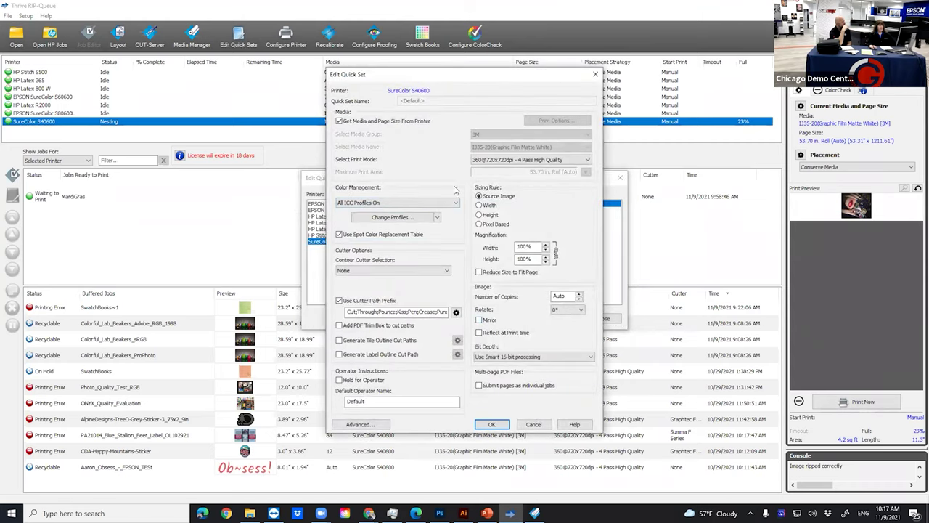
left_click(385, 204)
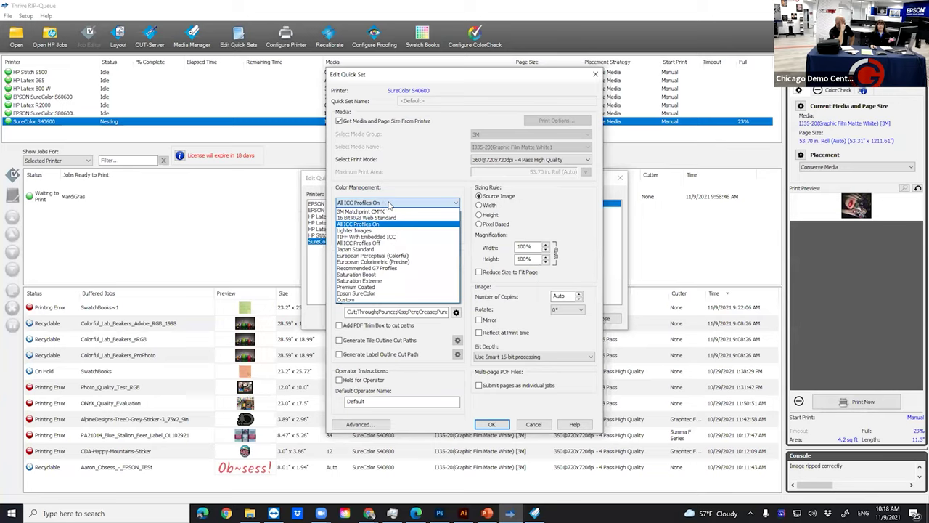
left_click(389, 206)
Step: Try the All ICC Profiles Off color management preset and switch back to All ICC Profiles On
left_click(389, 205)
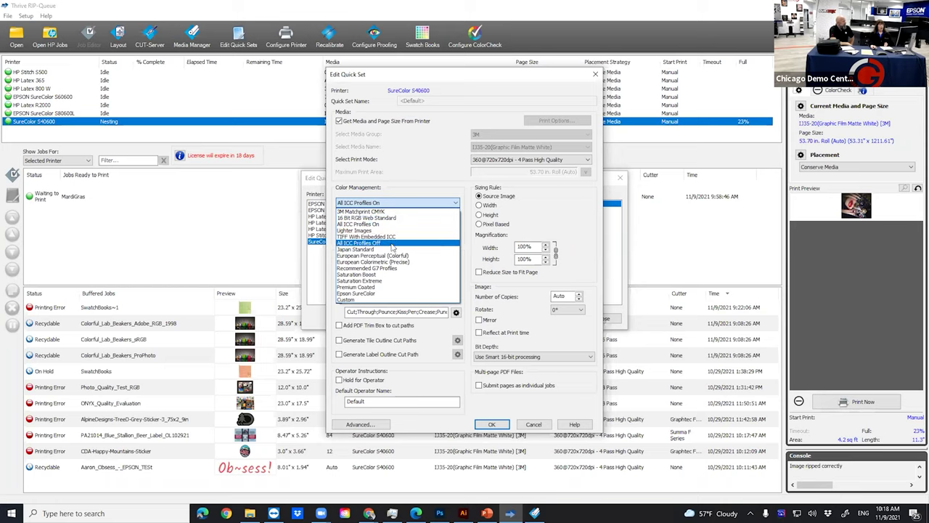
left_click(392, 244)
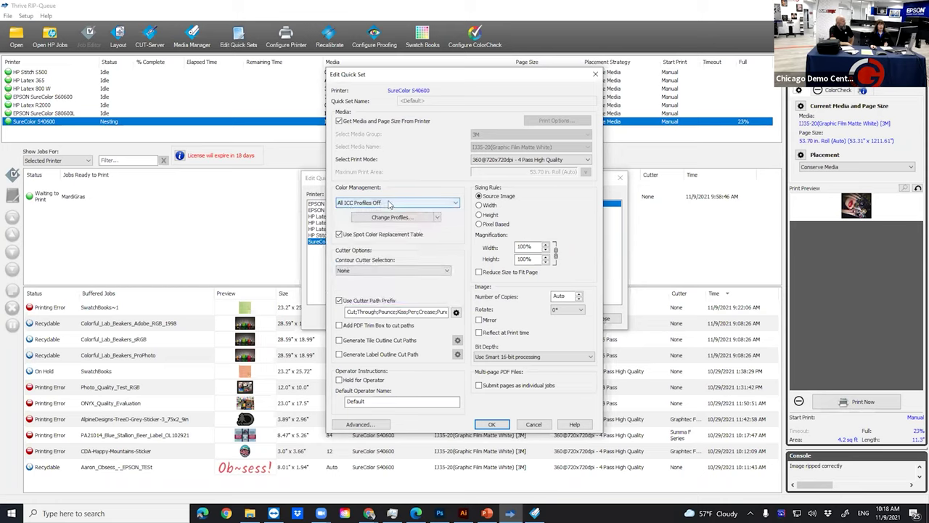
left_click(389, 205)
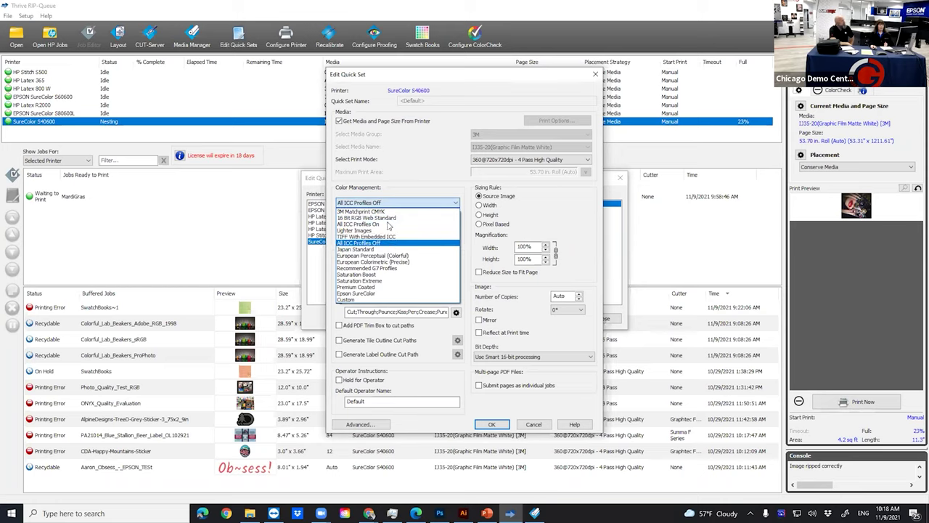
left_click(389, 224)
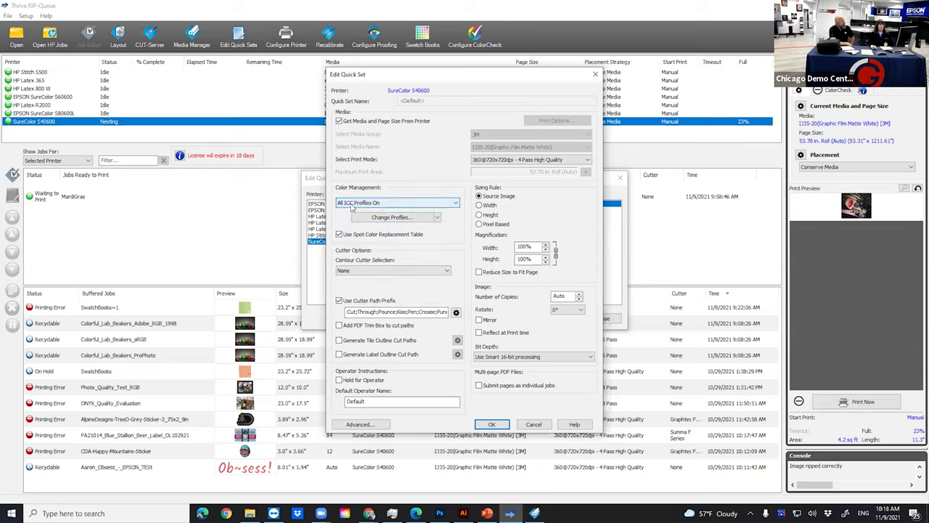
Step: Open the quick set's ICC profile setup and examine the input profile choices for CMYK and RGB images
left_click(393, 218)
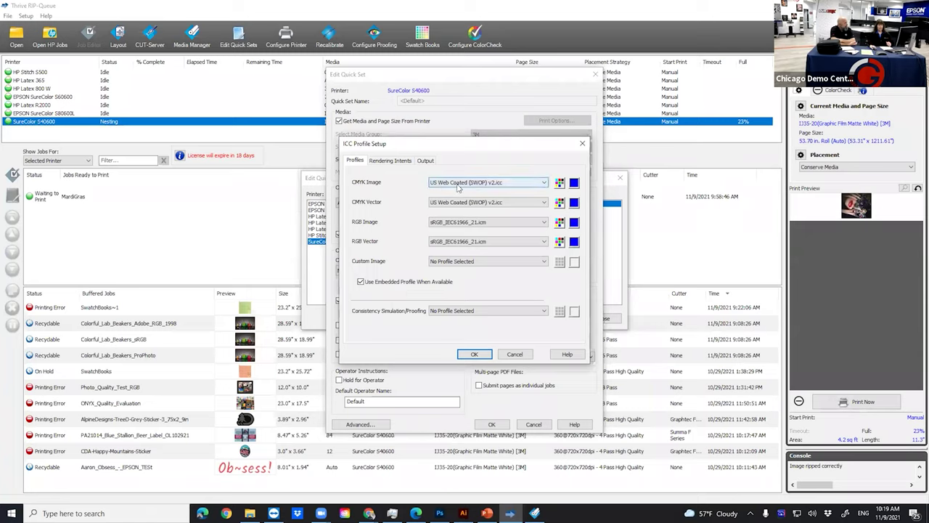
left_click(513, 185)
left_click(514, 185)
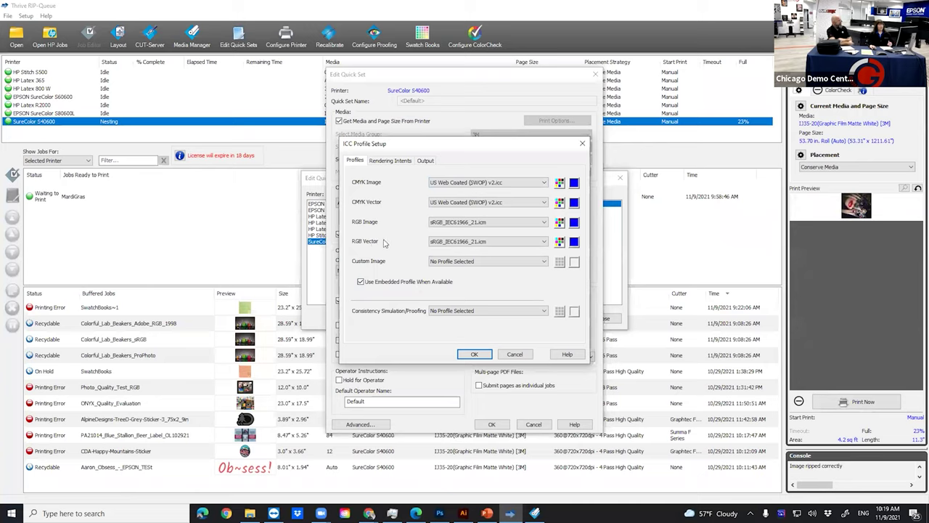
left_click(499, 222)
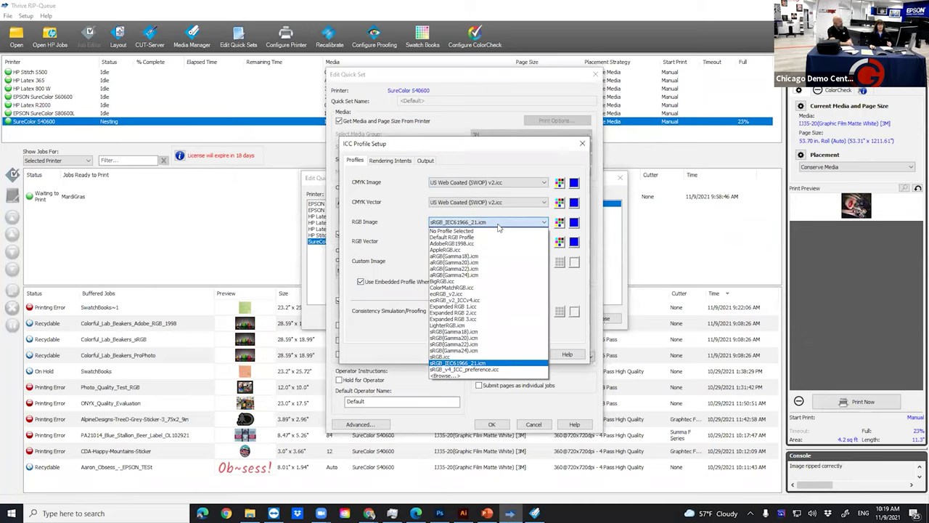
left_click(499, 226)
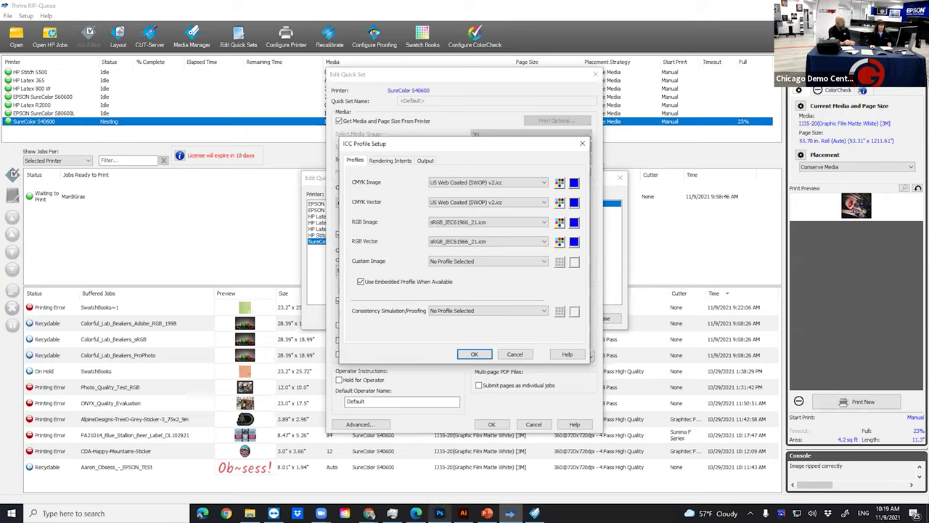
Step: Switch to Photoshop and open the Color Settings to check the RGB and CMYK working spaces
left_click(439, 514)
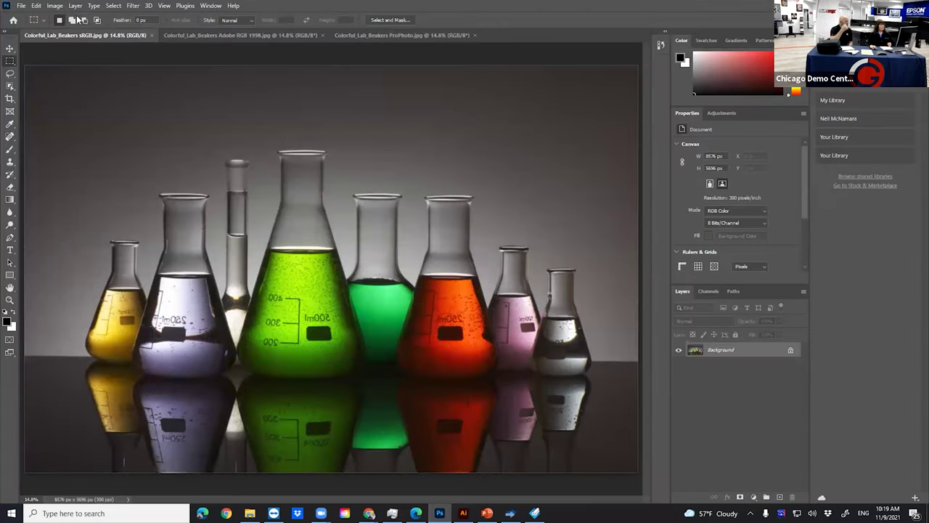
left_click(35, 7)
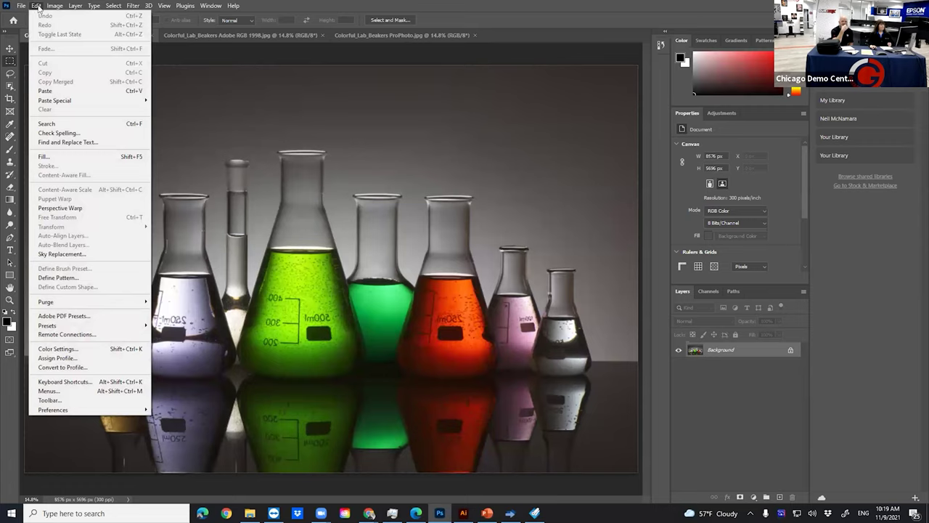
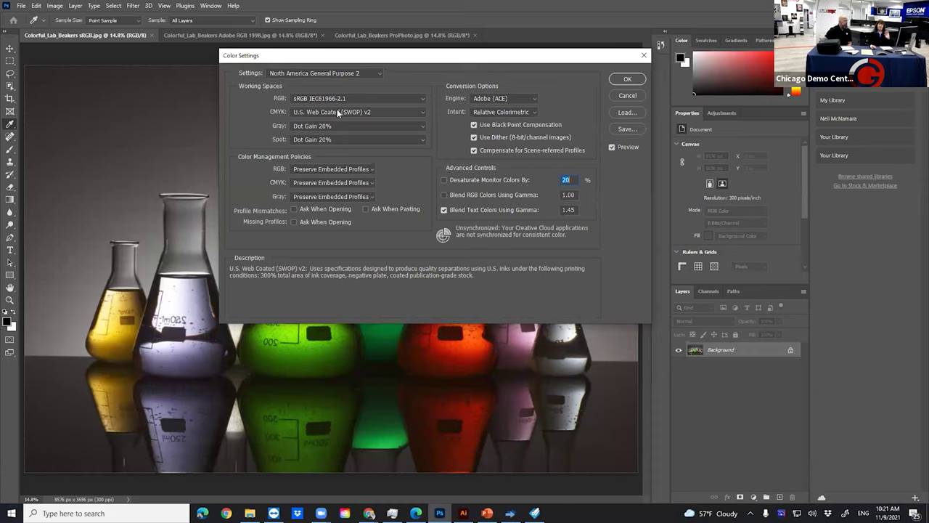
Step: Switch to Thrive RIP-Queue to compare its ICC input profiles with Photoshop's working spaces, then return to Photoshop and close Color Settings
key("alt+Tab")
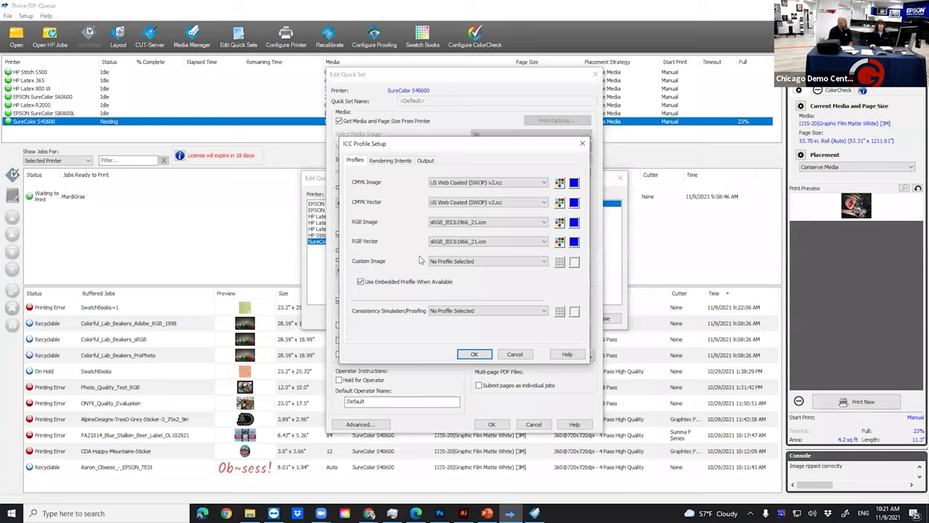
left_click(439, 514)
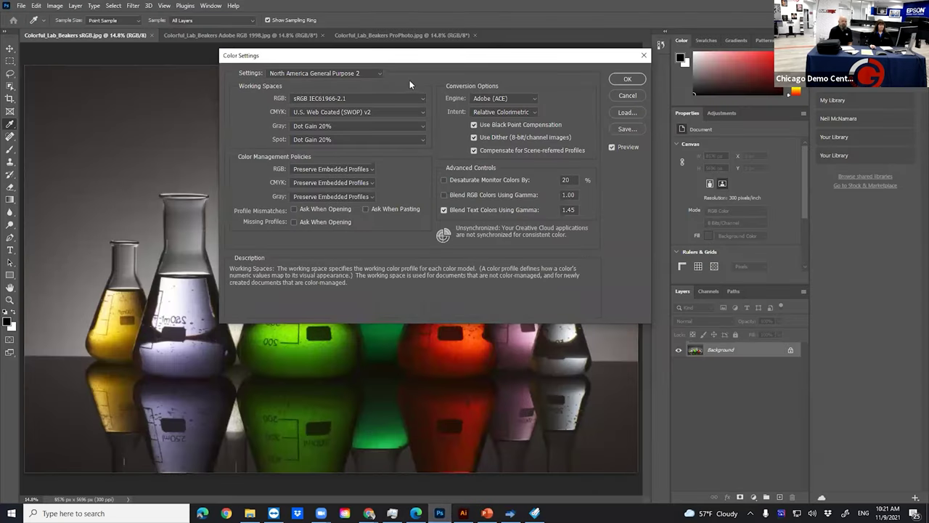
left_click_drag(402, 58, 346, 62)
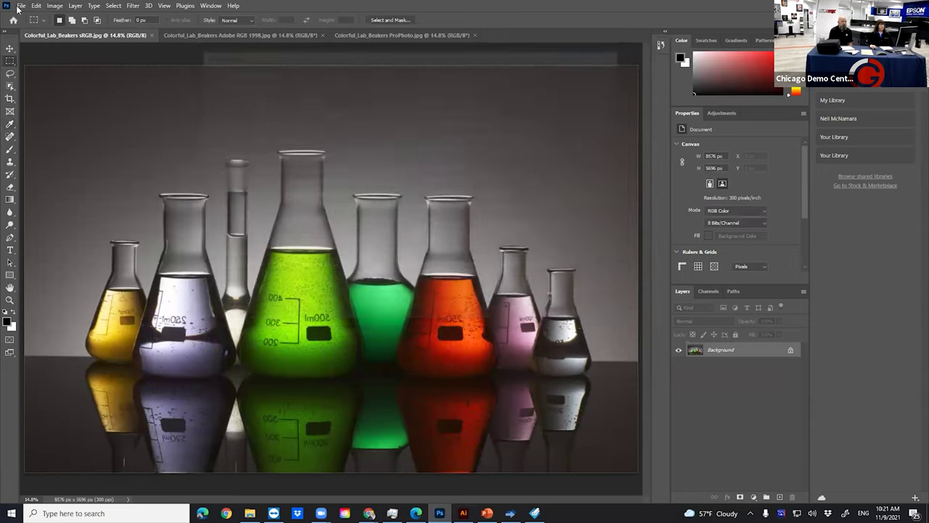
Step: Reopen Photoshop's Color Settings and view the available RGB and CMYK working space profiles without changing them
left_click(35, 6)
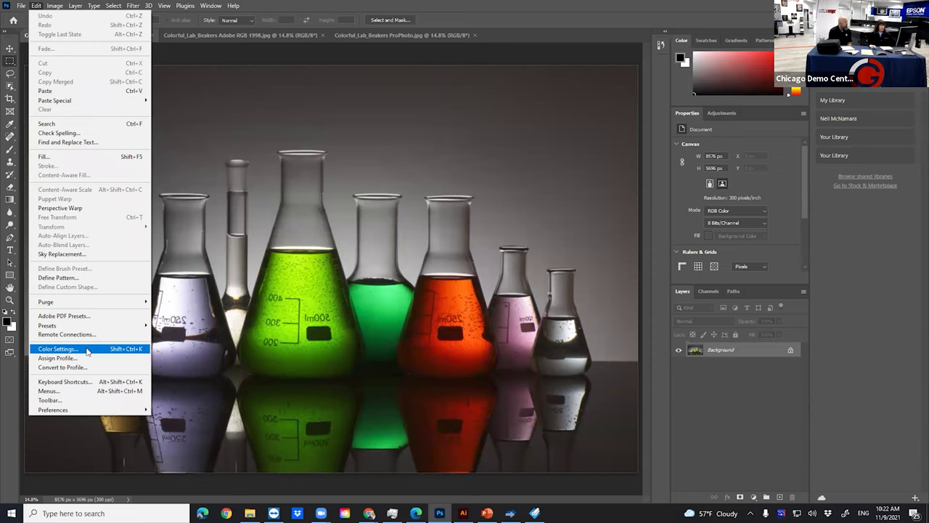
left_click(87, 350)
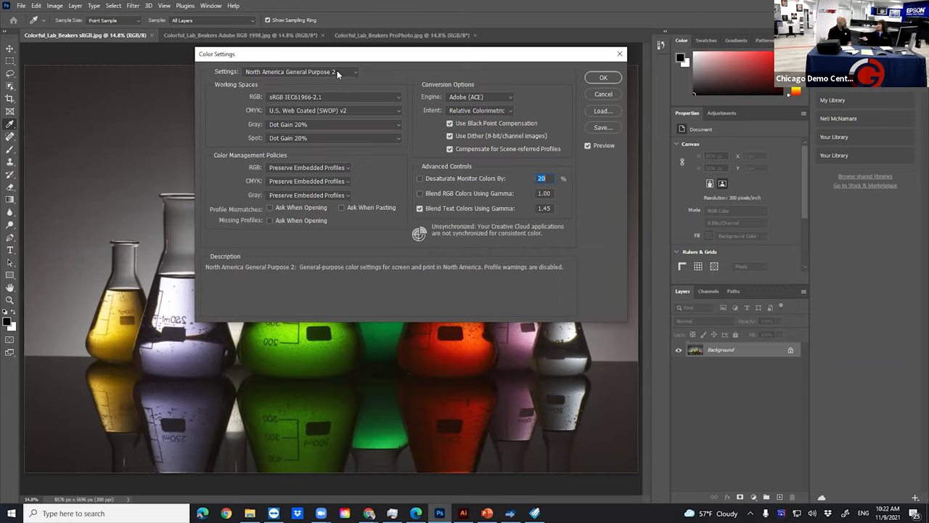
left_click(312, 97)
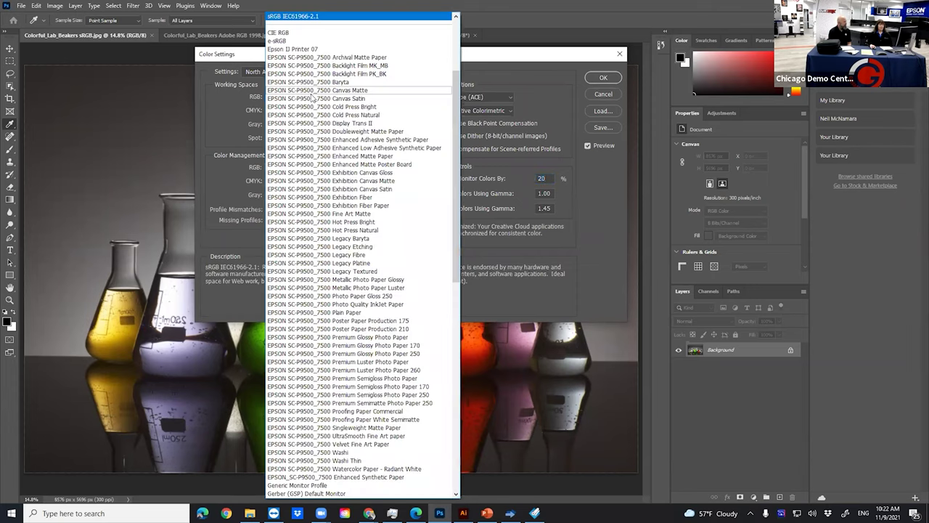
left_click(212, 91)
left_click(302, 111)
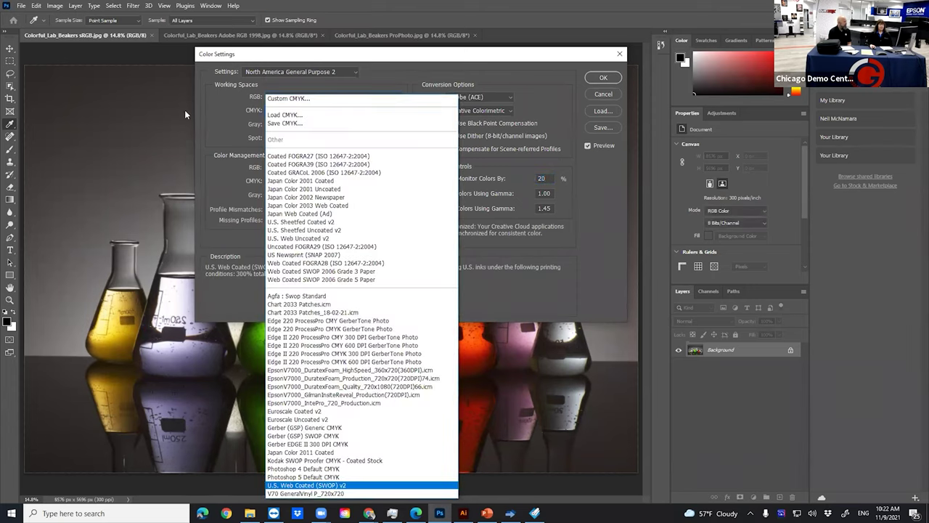
left_click(221, 116)
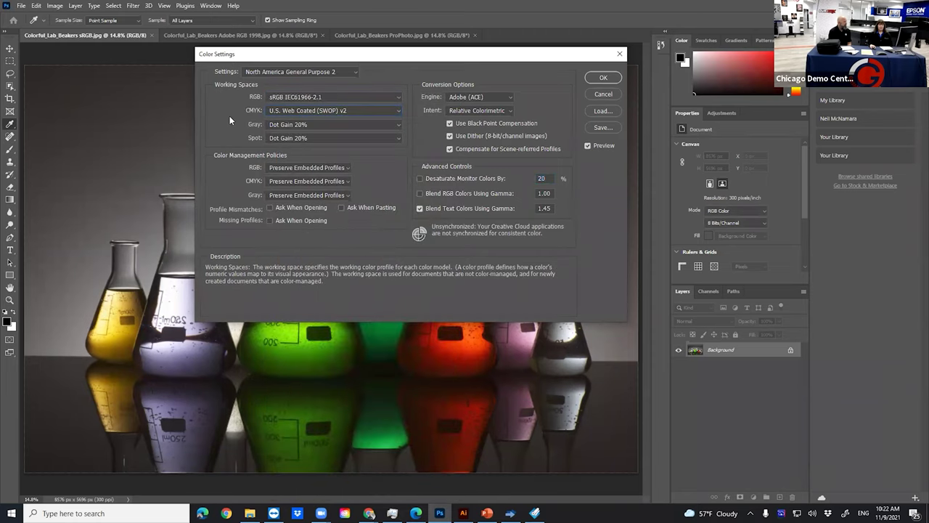
Step: Check the RIP's CMYK and RGB input profiles against Photoshop's working spaces, then return to Photoshop and close Color Settings
mouse_move(487, 512)
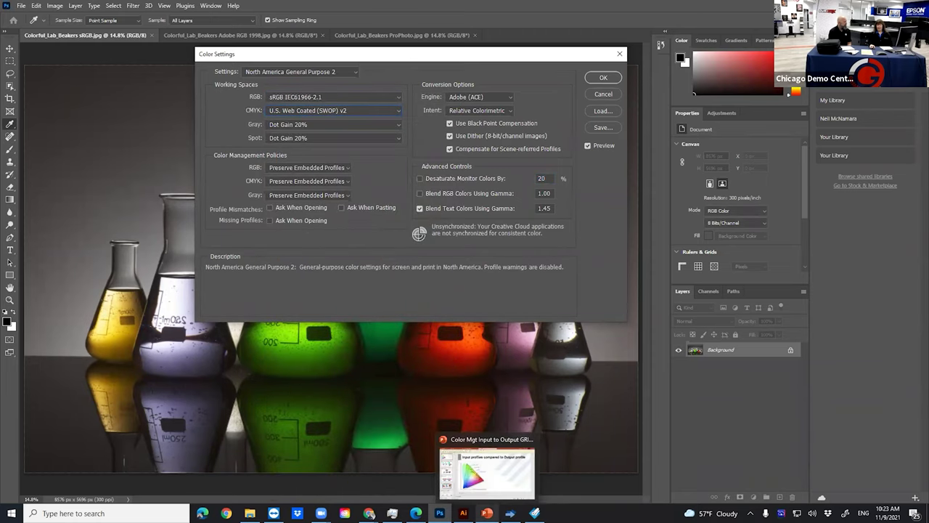
left_click(510, 513)
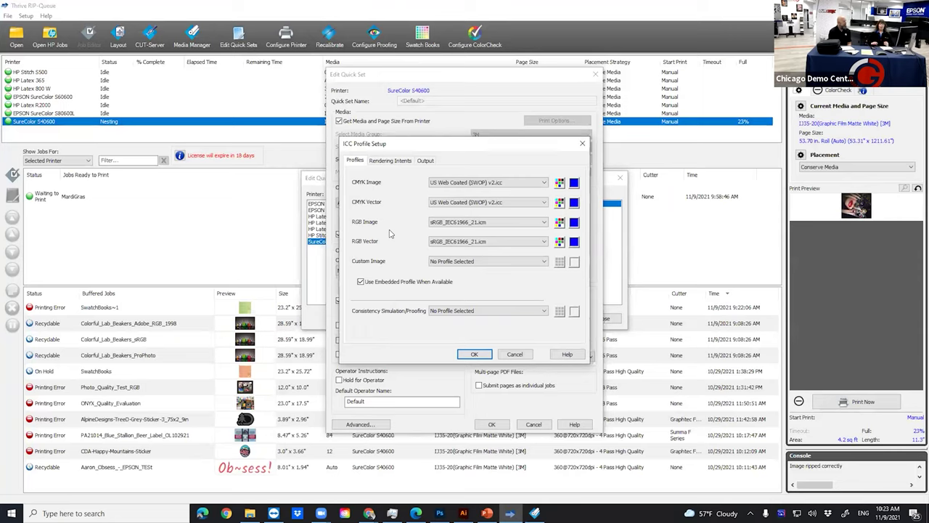
key("alt+Tab")
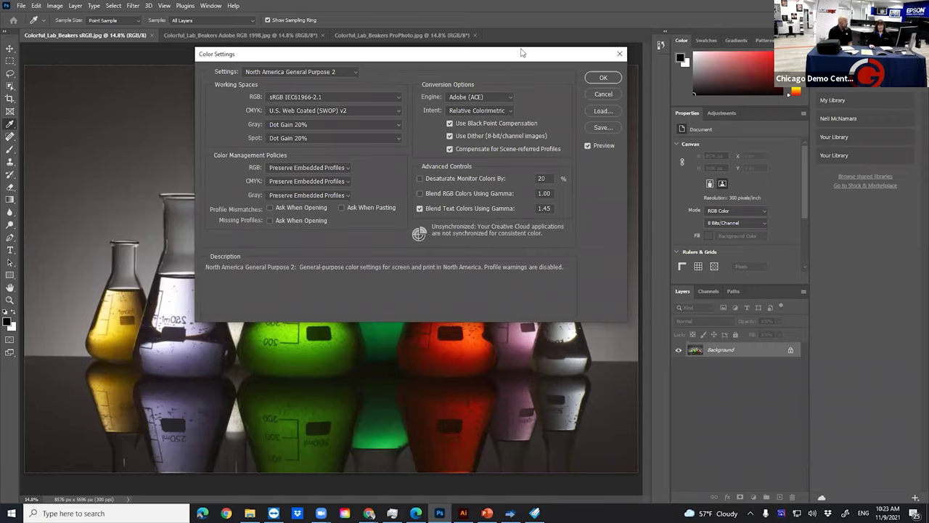
left_click_drag(557, 58, 480, 57)
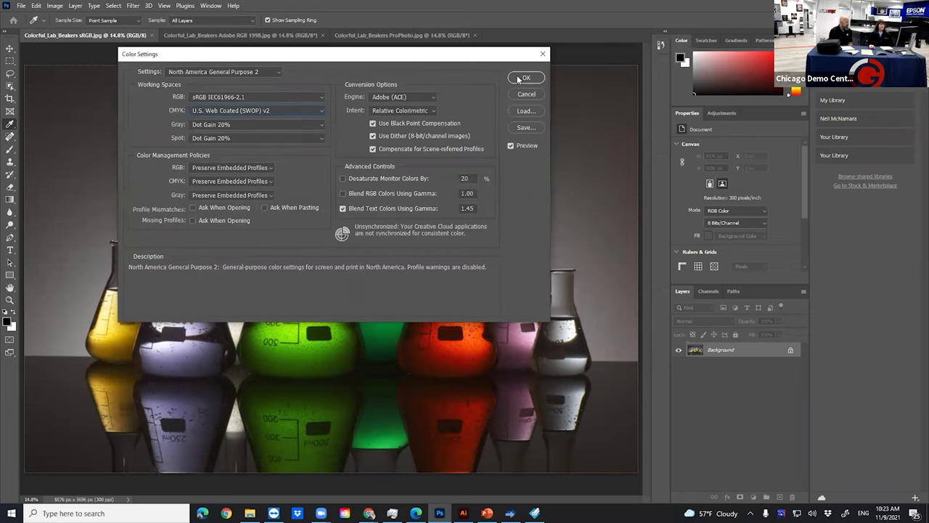
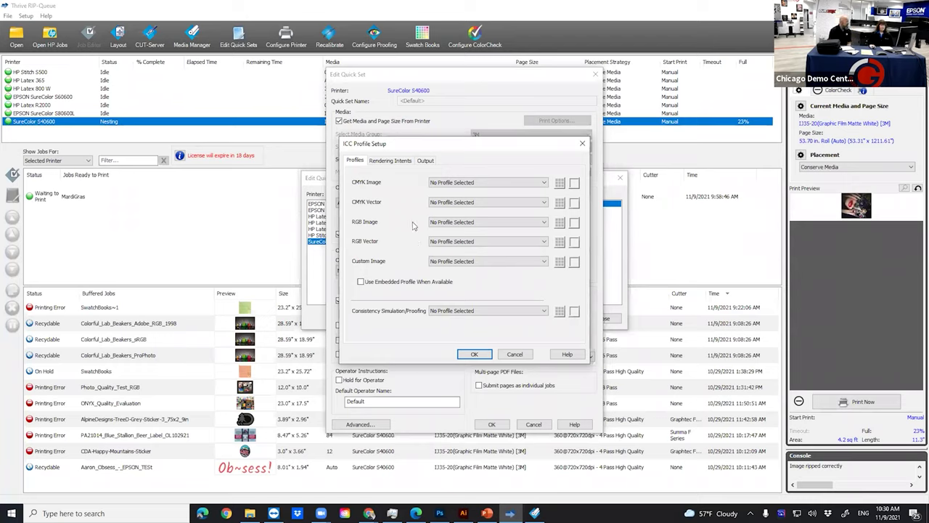
Step: Close the RIP's ICC profile setup and set the quick set's color management to All ICC Profiles On
left_click(474, 354)
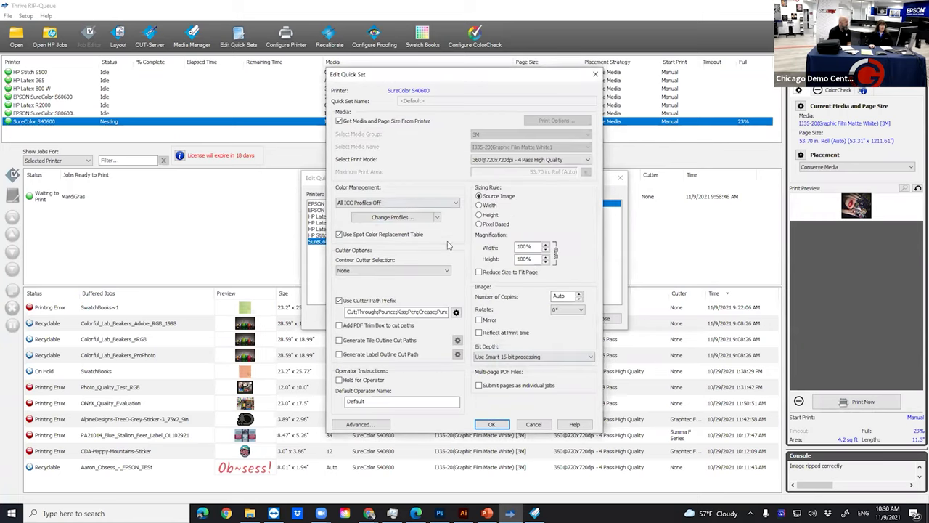
left_click(400, 203)
left_click(374, 224)
Step: Switch to Photoshop and examine the rendering intent and black point compensation options in Color Settings, then cancel the dialog
left_click(439, 513)
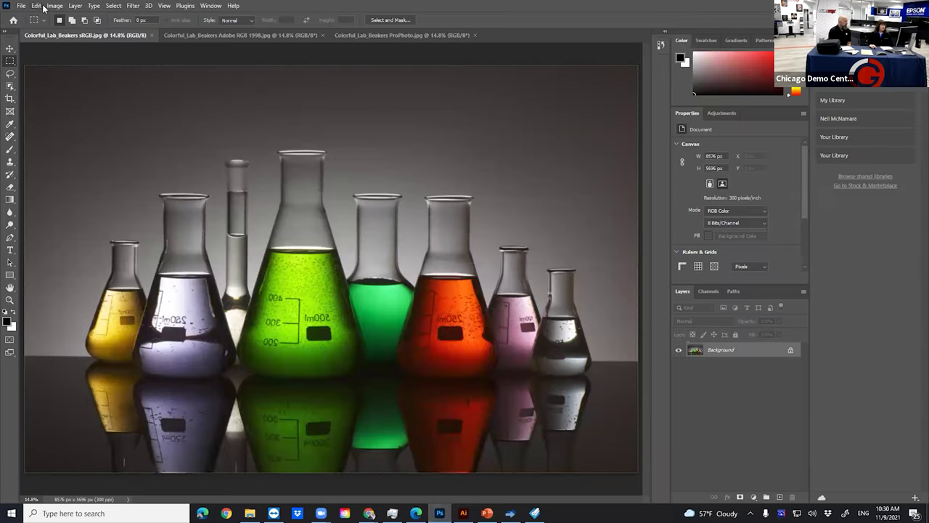
left_click(36, 7)
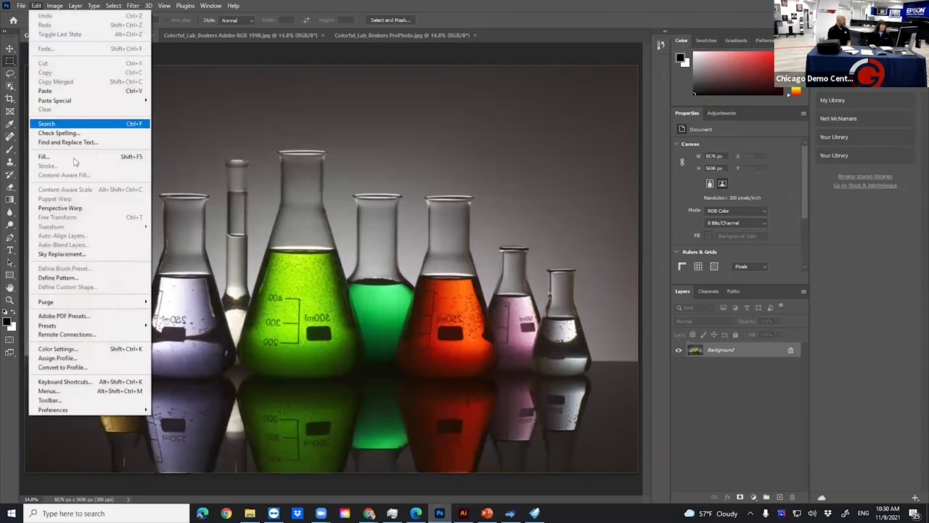
left_click(63, 349)
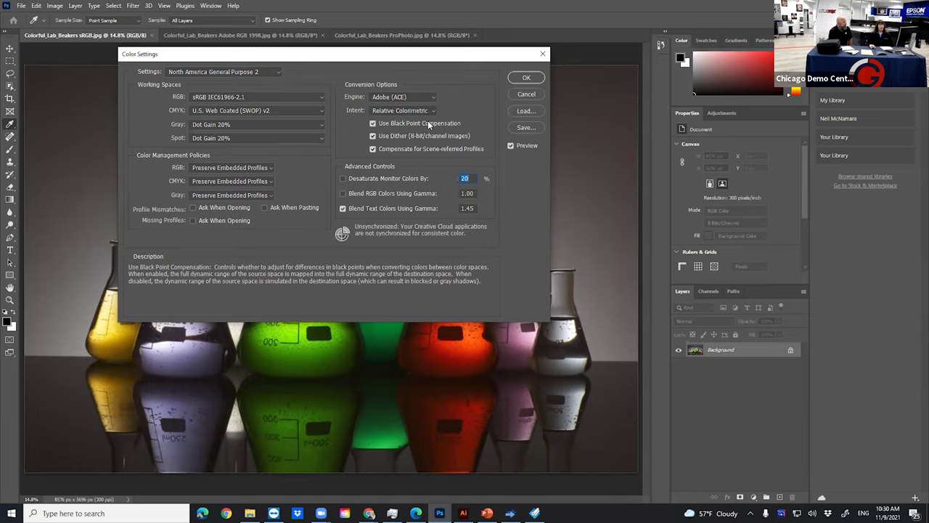
left_click(527, 94)
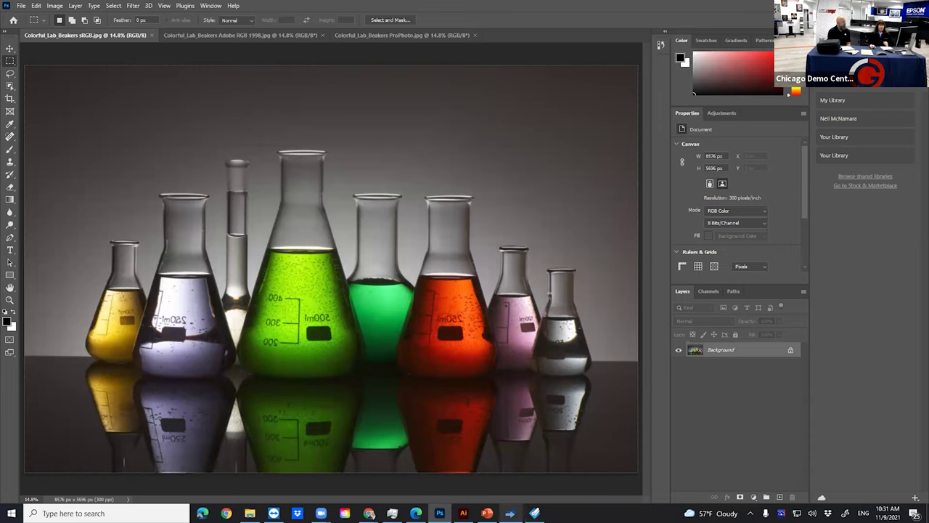
Step: Return to Thrive RIP-Queue, discard the quick set edits and close the quick set list
left_click(510, 512)
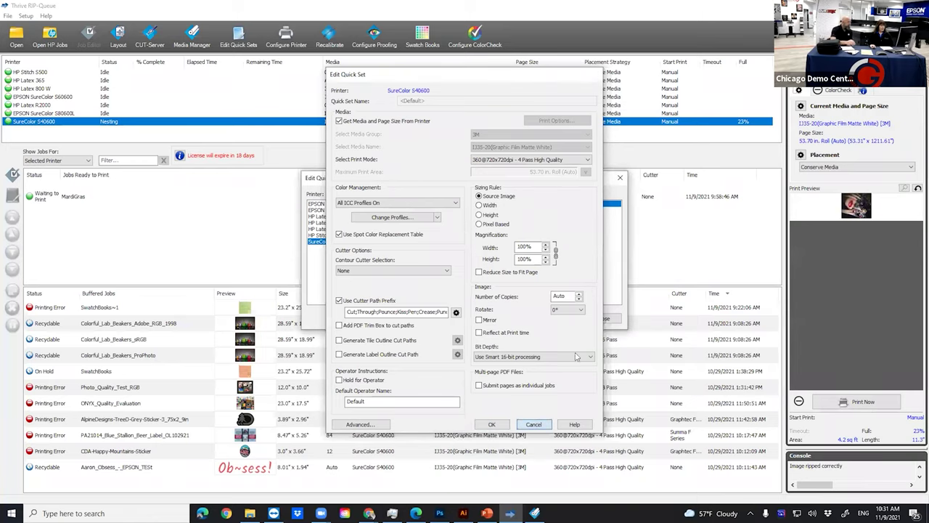
left_click(533, 424)
left_click(604, 320)
Step: Switch to Photoshop and compare the sRGB, Adobe RGB 1998 and ProPhoto versions of the beakers image by cycling through them
left_click(440, 513)
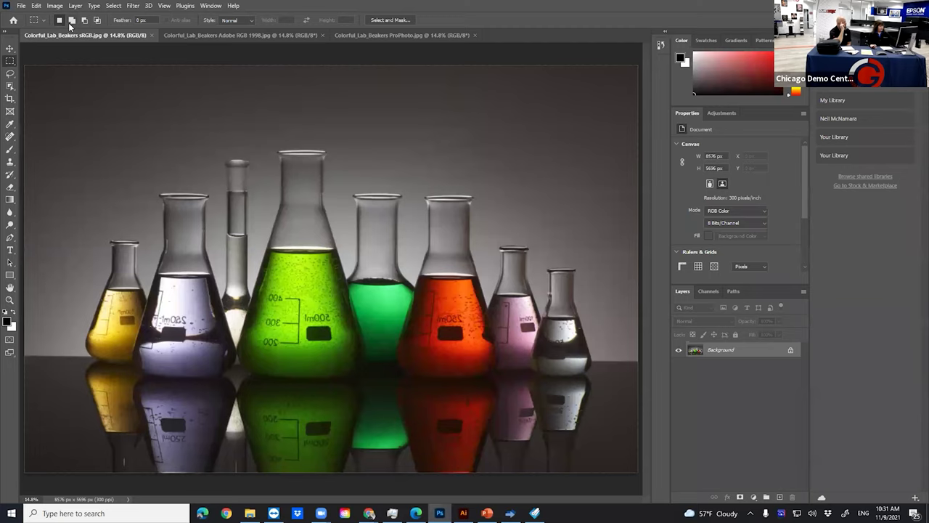
key("ctrl+Tab")
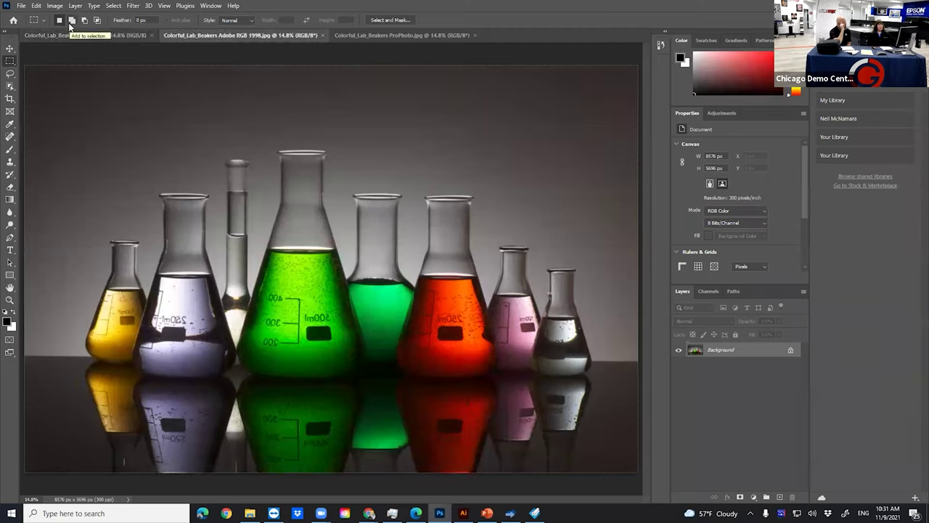
key("ctrl+Tab")
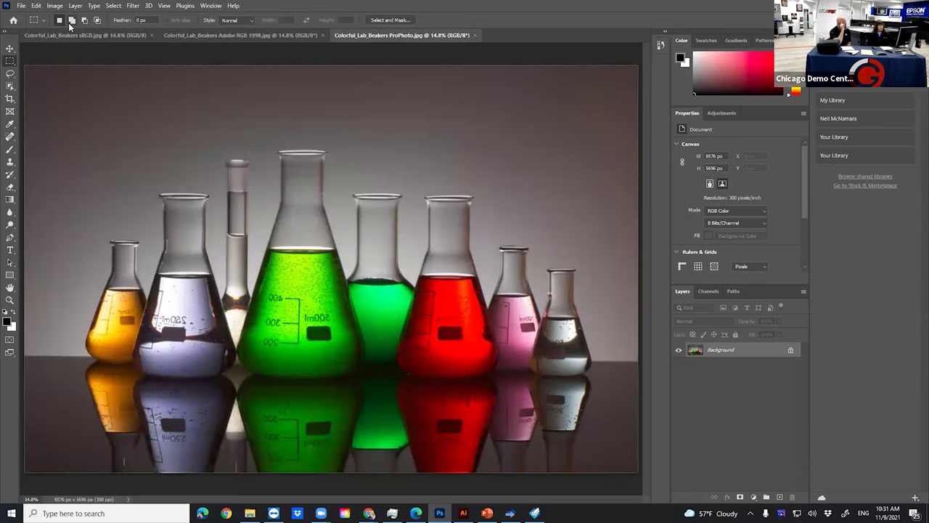
key("ctrl+Tab")
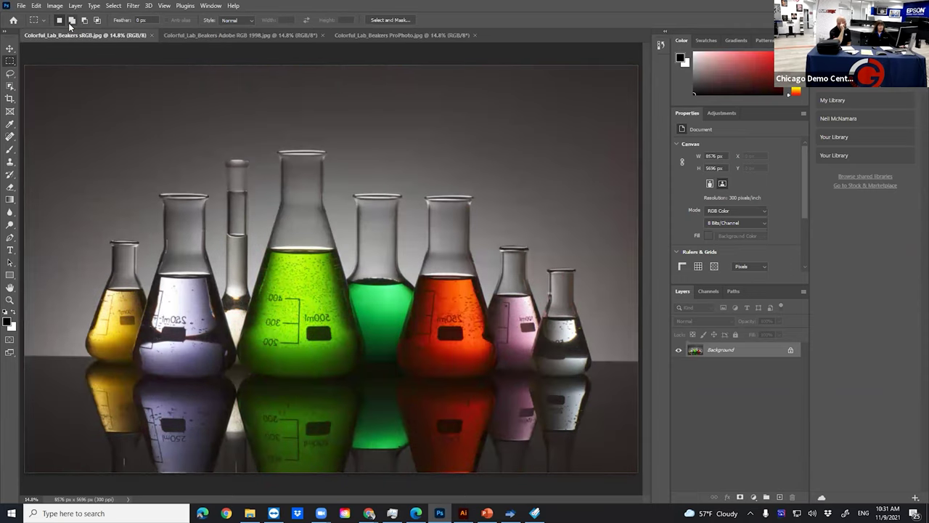
key("ctrl+Tab")
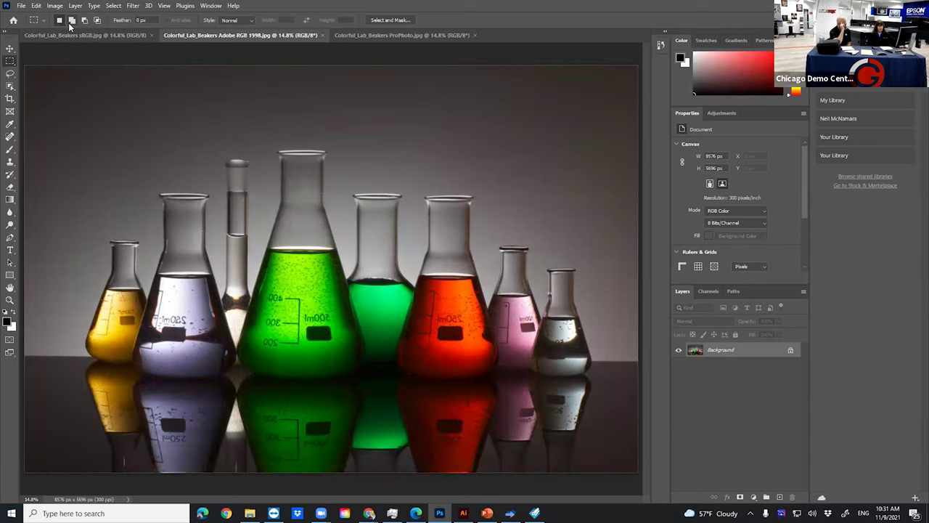
key("ctrl+Tab")
key("ctrl+Tab")
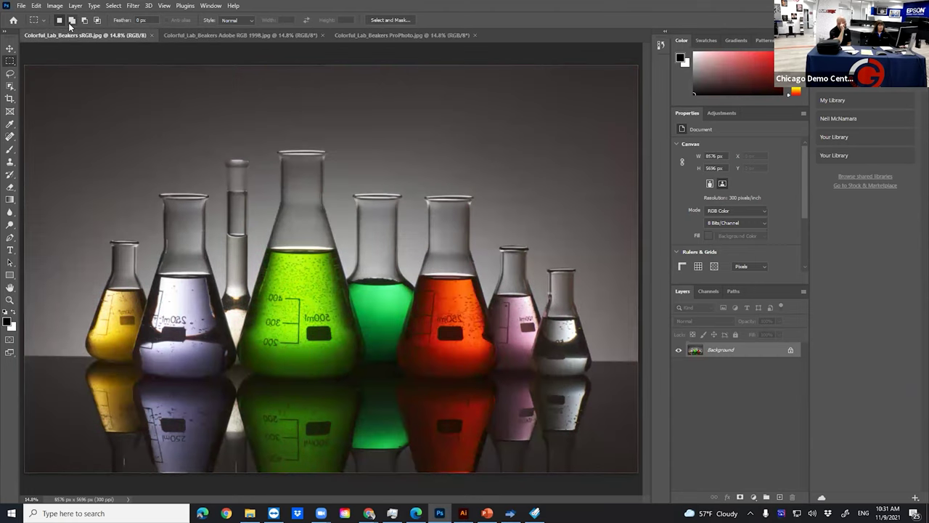
key("ctrl+Tab")
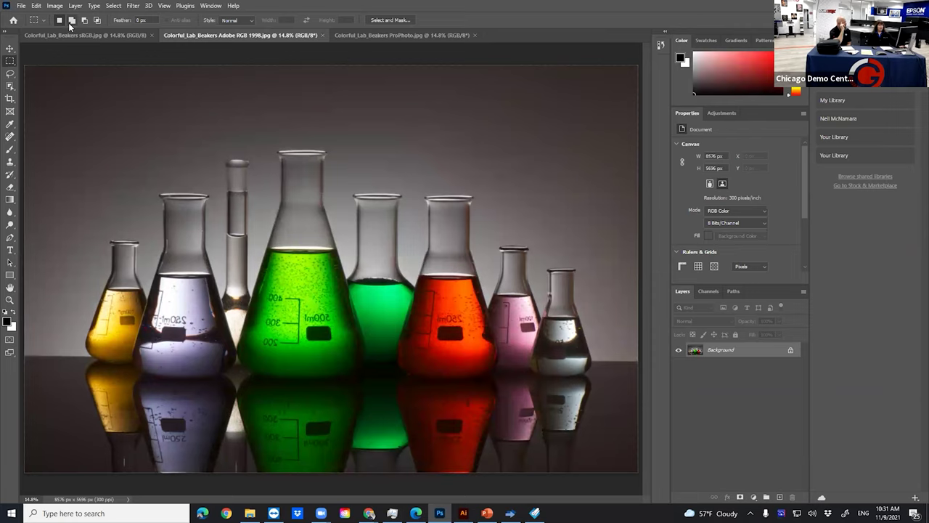
key("ctrl+Tab")
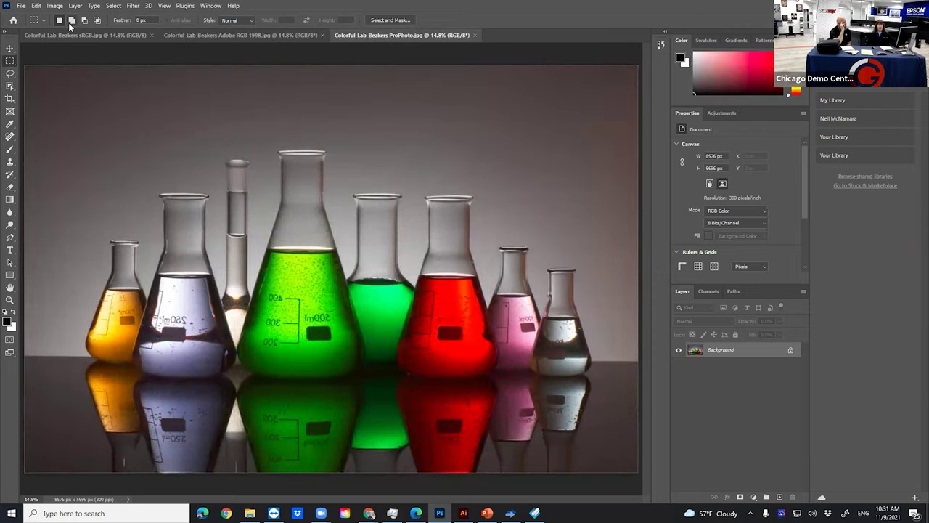
key("ctrl+Tab")
key("ctrl+Tab")
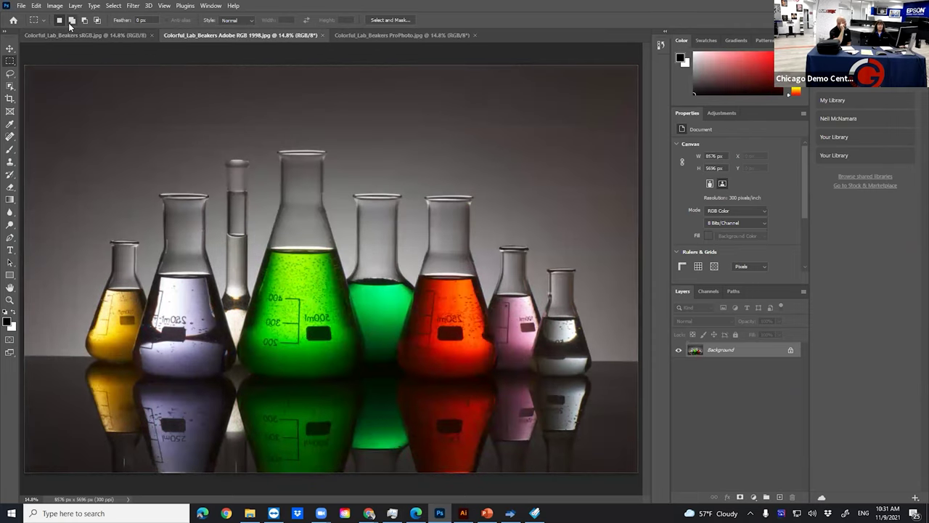
key("ctrl+Tab")
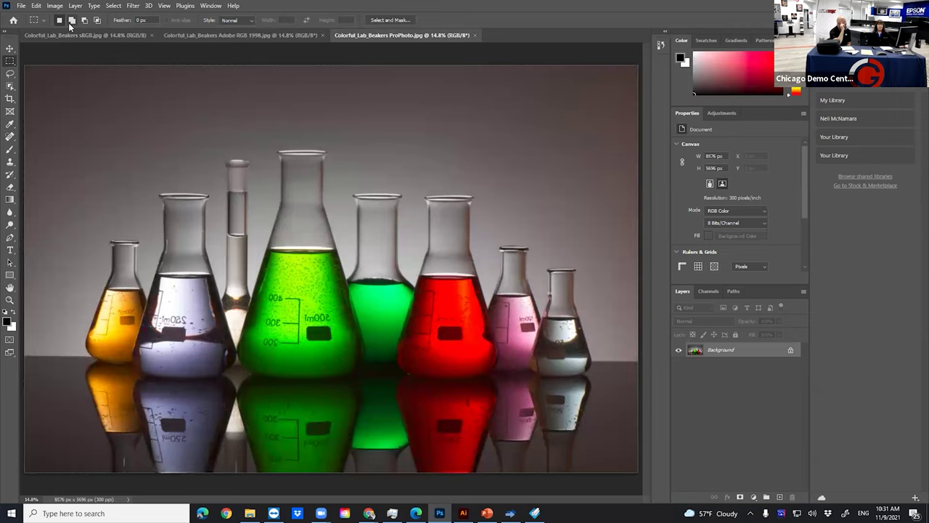
key("ctrl+Tab")
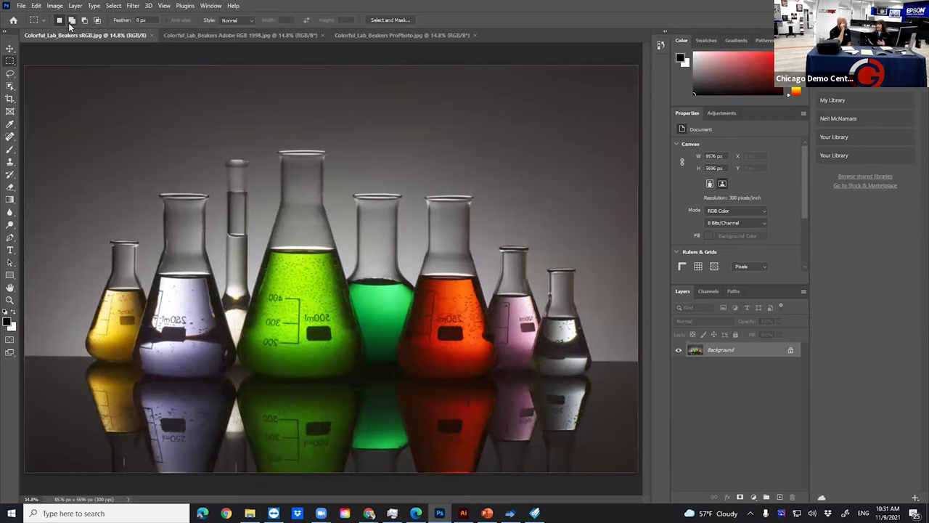
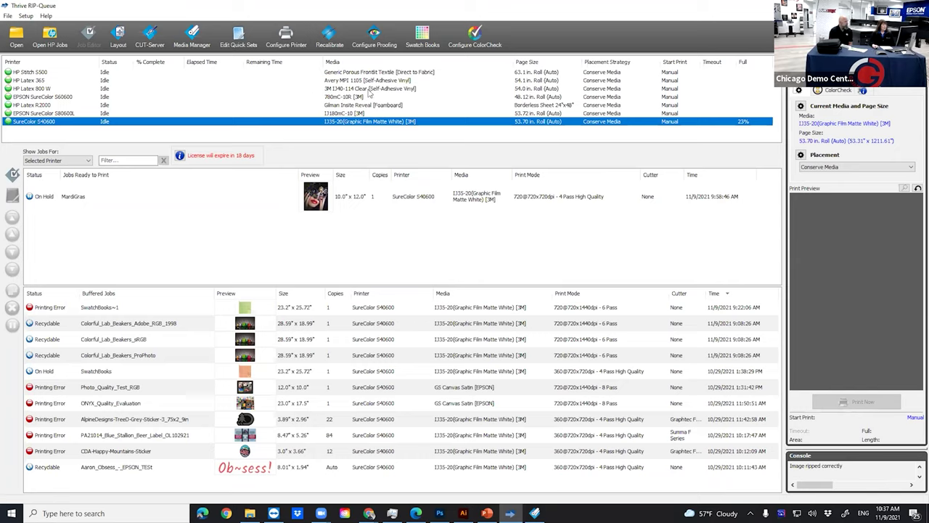
Step: Open the Swatch Books setup and review the printer, quick set and media group choices for the SureColor S40600
left_click(427, 42)
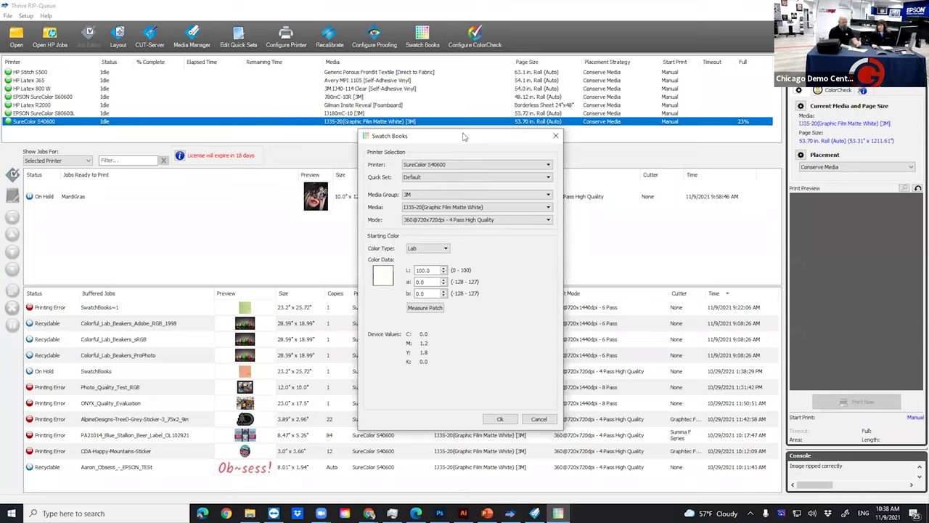
left_click_drag(465, 137, 423, 102)
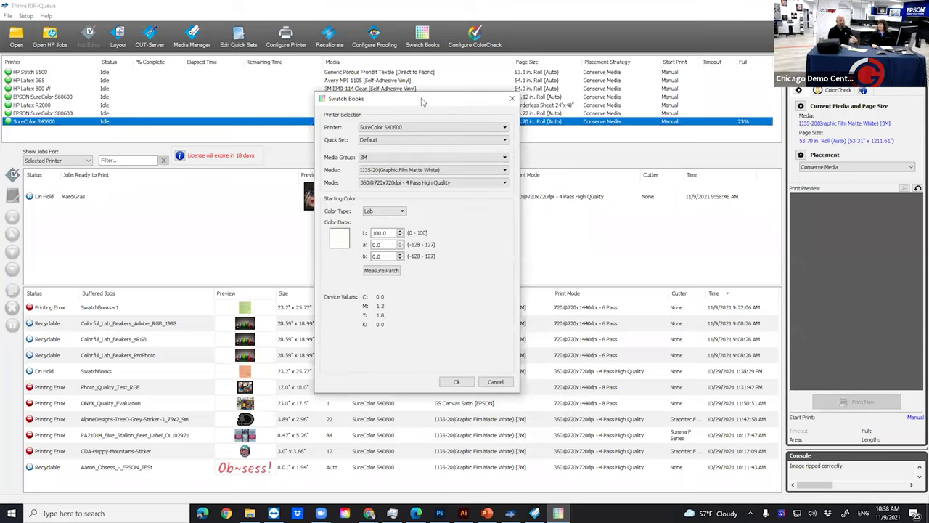
left_click(450, 140)
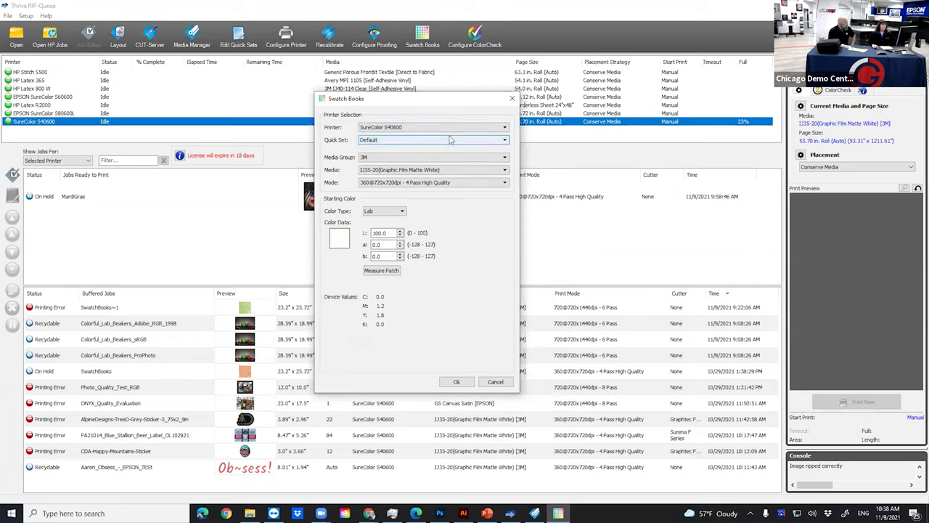
left_click(475, 157)
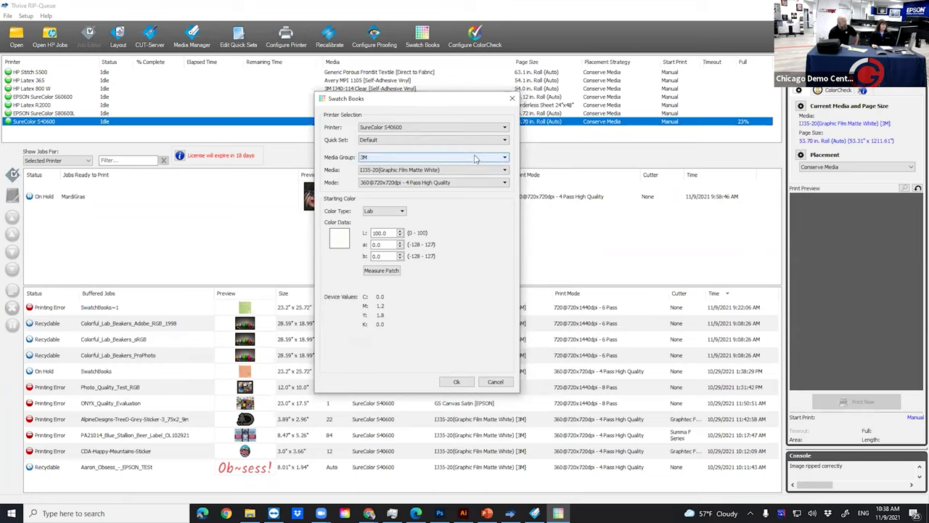
left_click(469, 131)
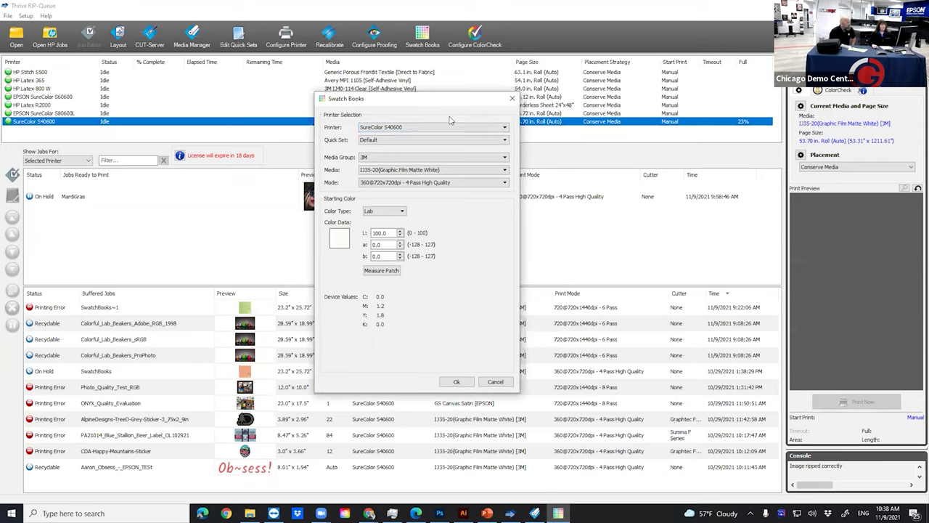
left_click(445, 142)
left_click(436, 129)
left_click(381, 159)
left_click(401, 131)
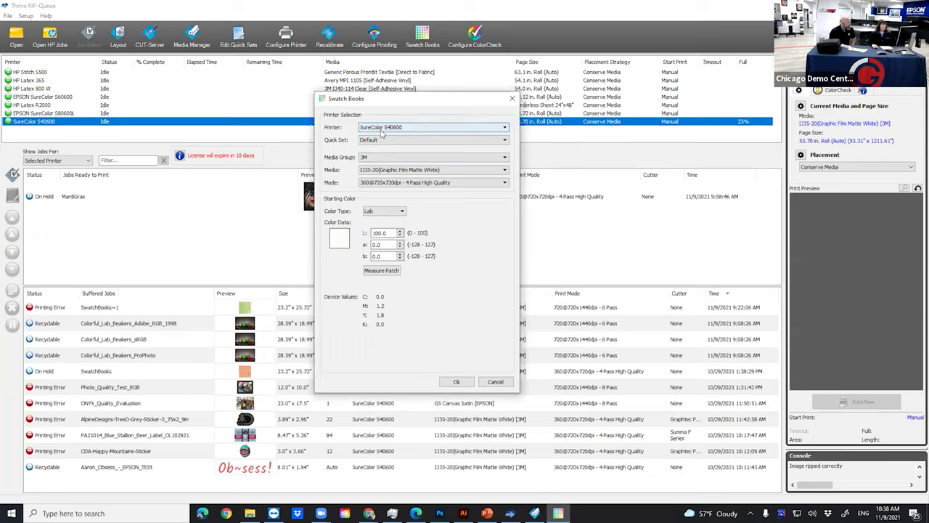
left_click(425, 130)
left_click(425, 129)
left_click(427, 140)
left_click(427, 145)
left_click(429, 158)
left_click(435, 165)
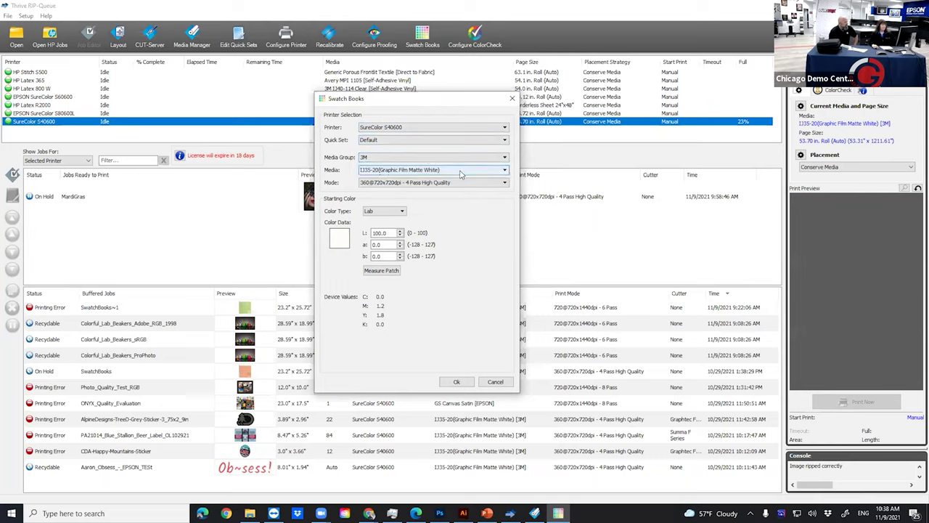
Step: Examine the media and print mode choices available for the swatch book without changing the selections
left_click(460, 172)
left_click(460, 177)
left_click(476, 183)
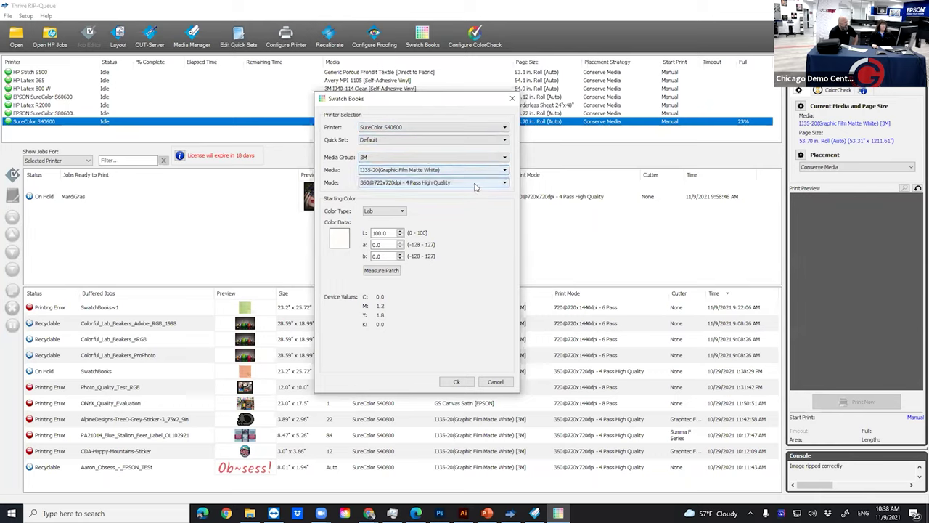
left_click(475, 184)
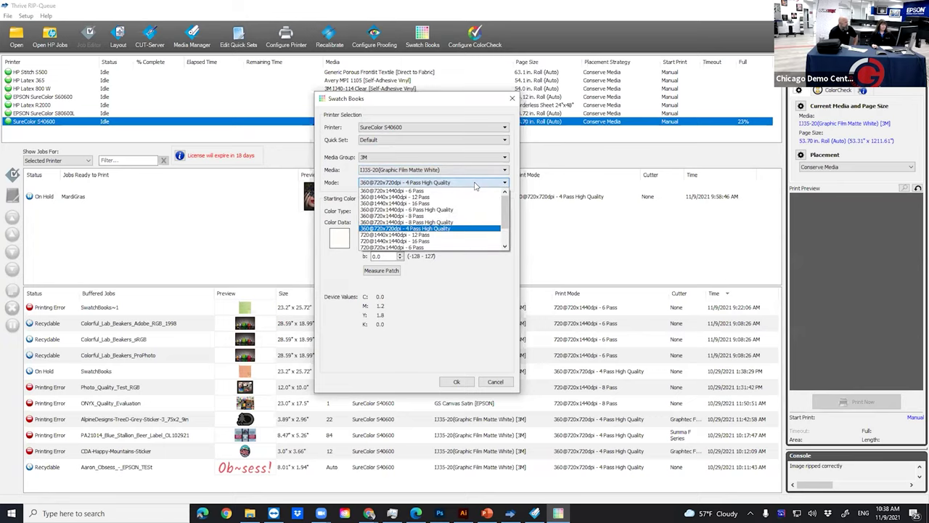
left_click(475, 186)
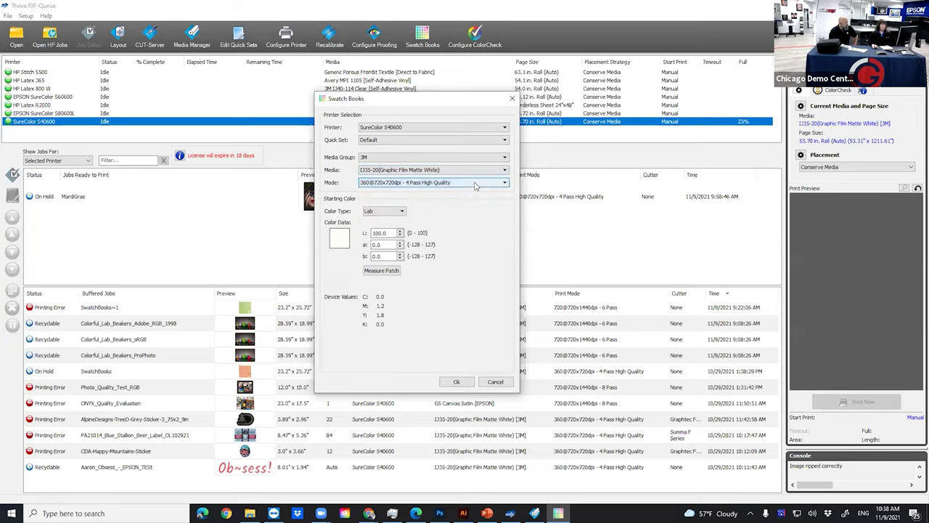
left_click(476, 172)
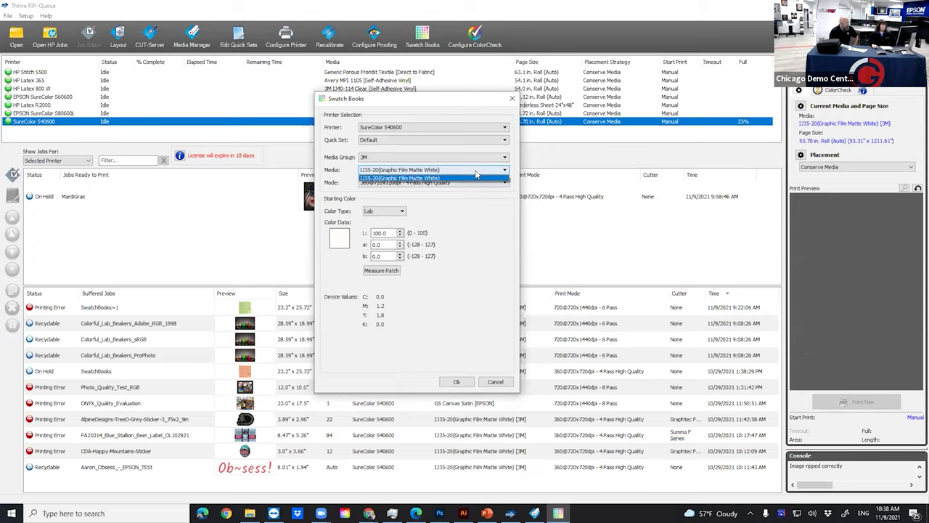
left_click(477, 177)
left_click(505, 183)
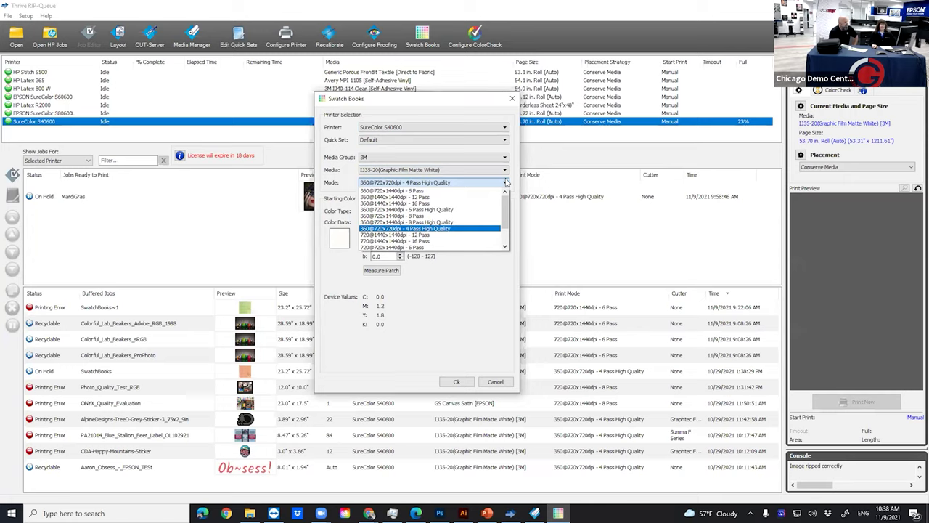
left_click(506, 177)
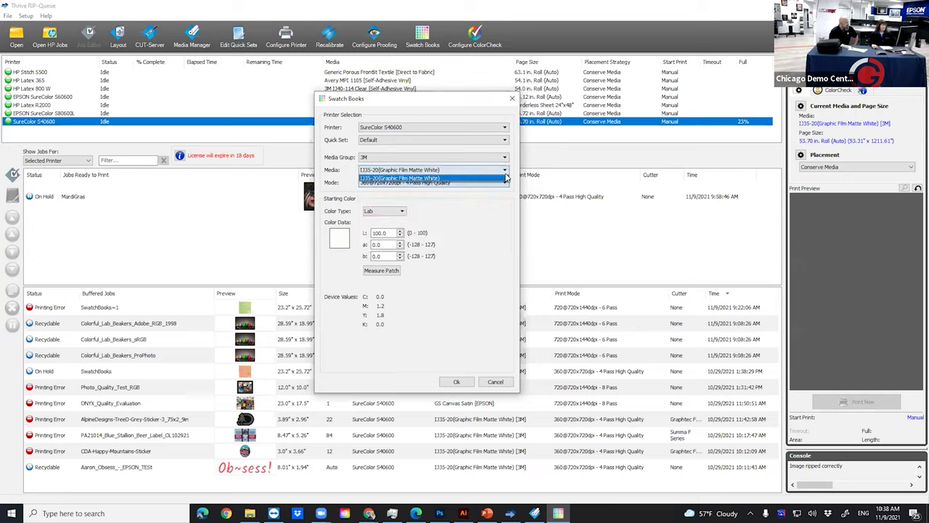
left_click(507, 183)
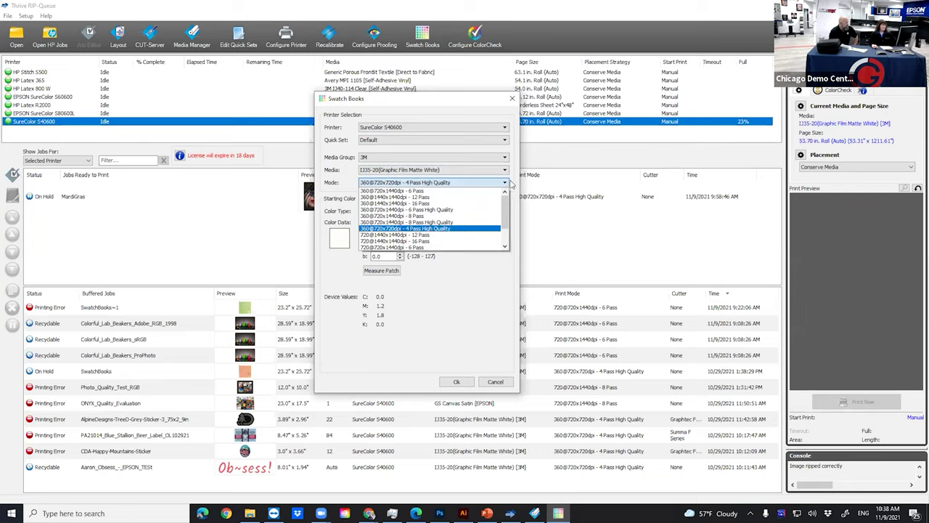
left_click(511, 183)
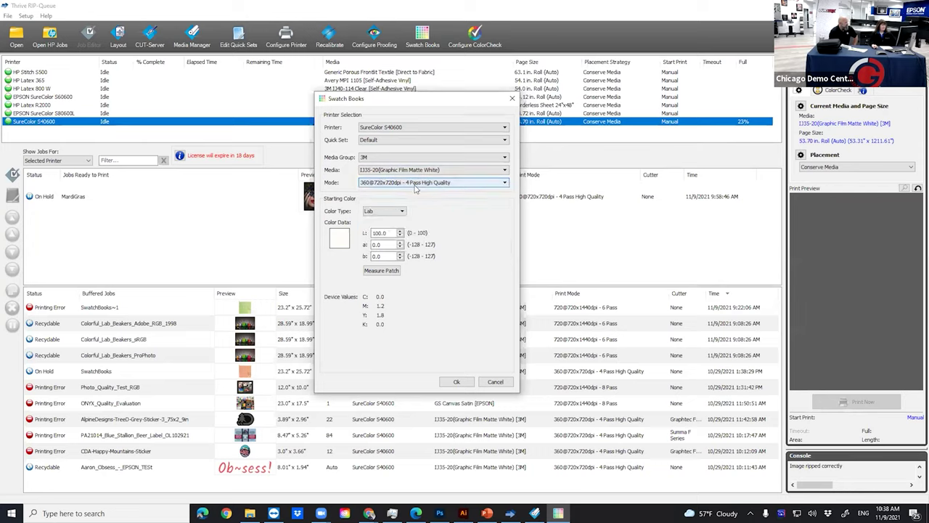
Step: Set the starting color to the spot color PANTONE 368 C, filtering the named colors by 368, and generate its swatch book
left_click(401, 212)
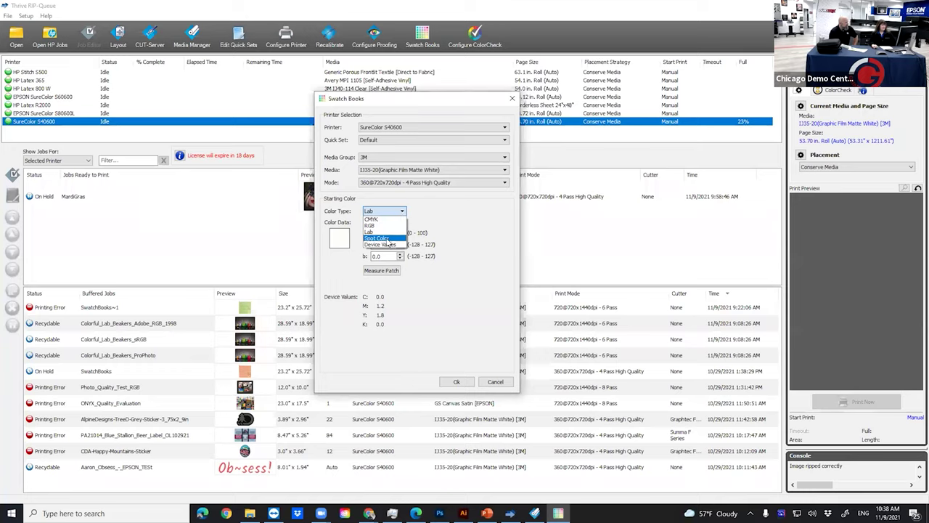
left_click(405, 239)
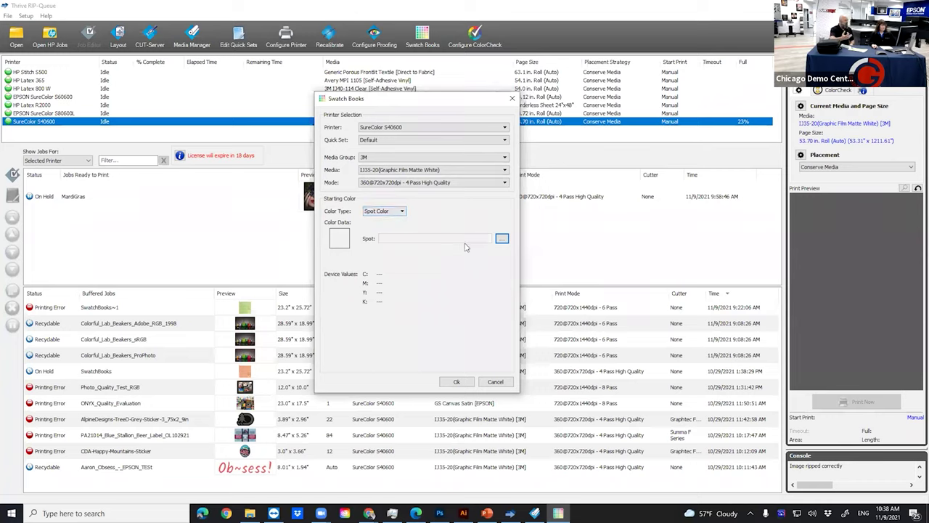
left_click(501, 241)
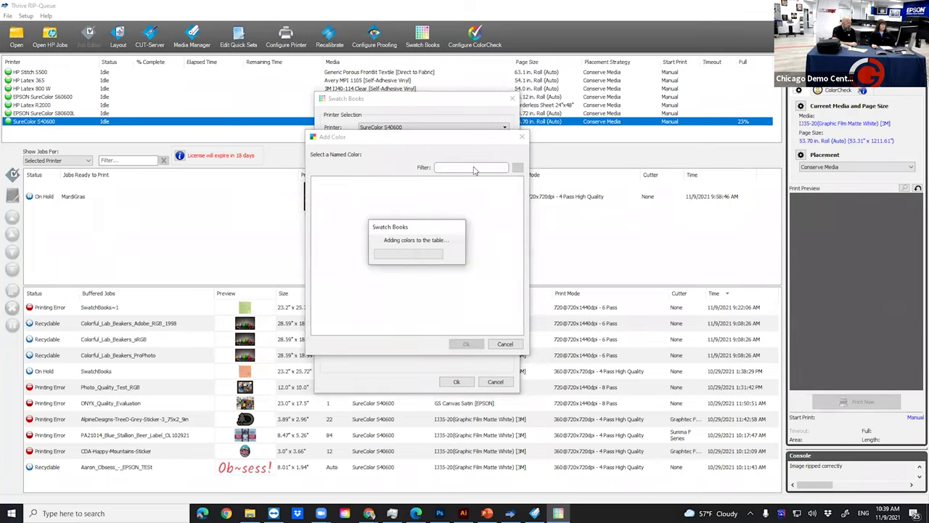
type("3")
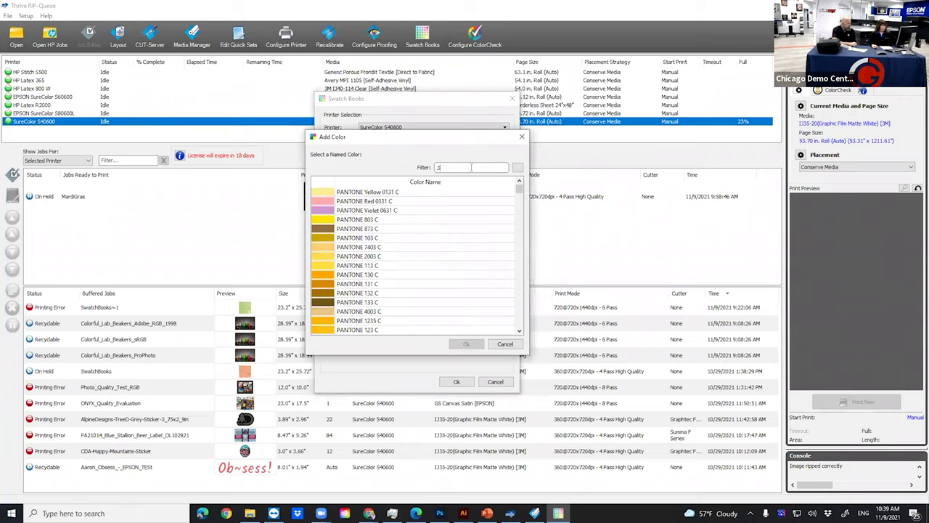
type("68")
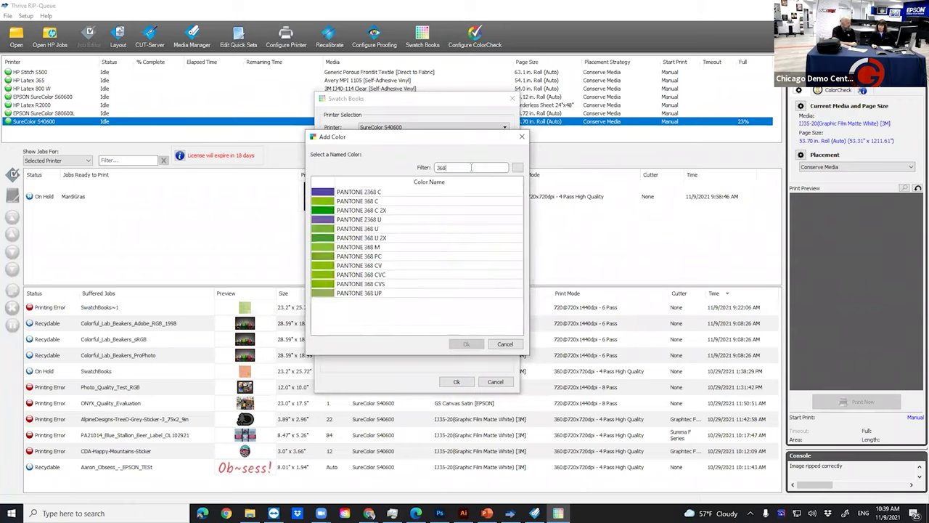
left_click(397, 202)
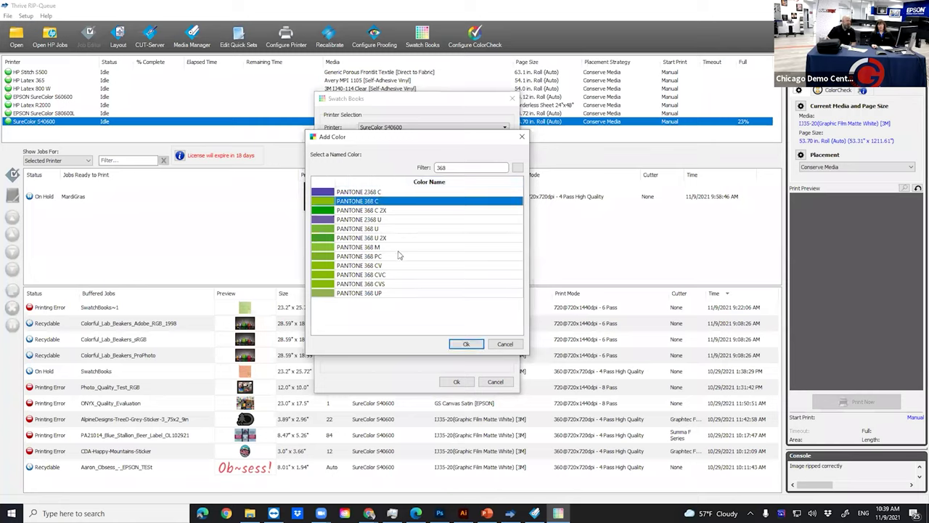
left_click(466, 343)
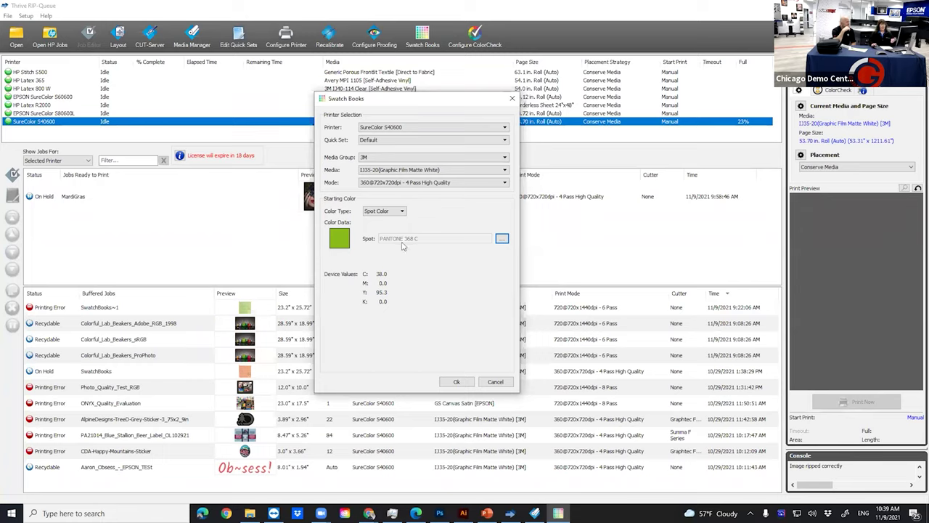
left_click(457, 382)
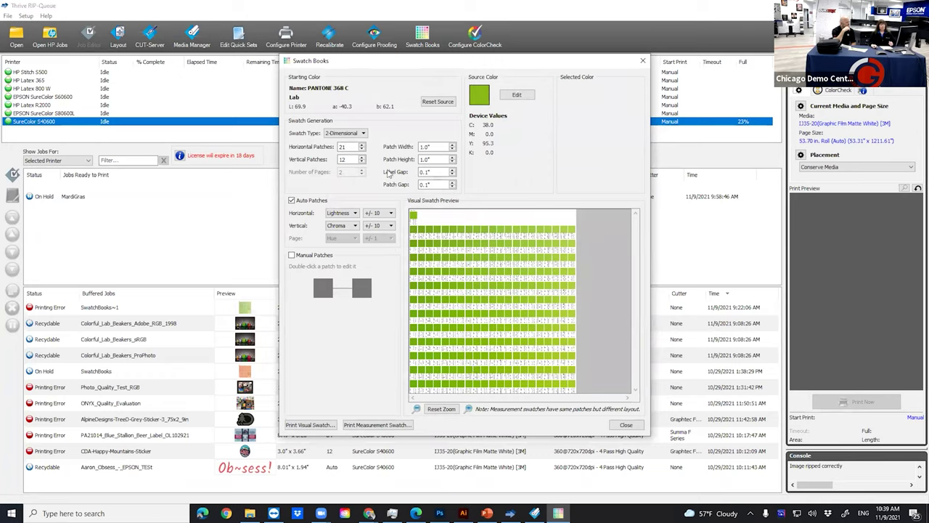
Step: Make the swatch type 1-Dimensional and vary the horizontal auto patches by Hue
left_click(363, 135)
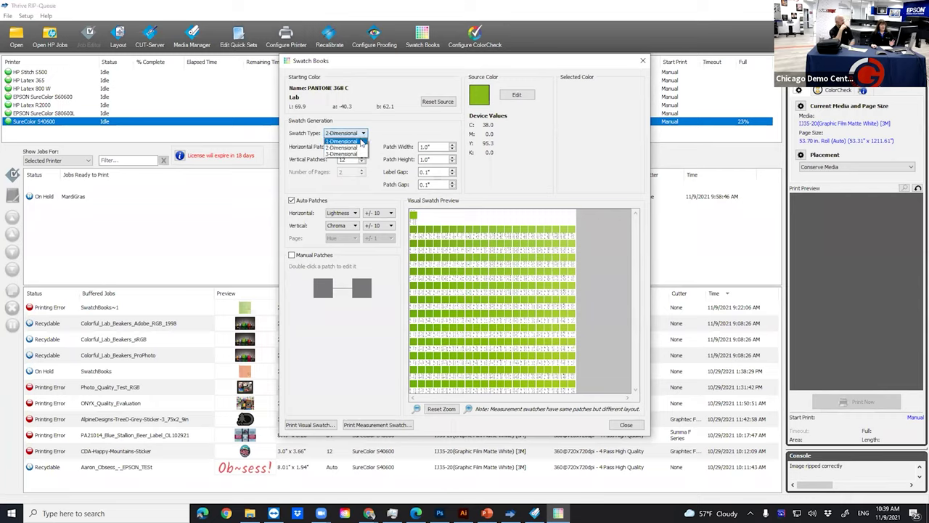
left_click(345, 141)
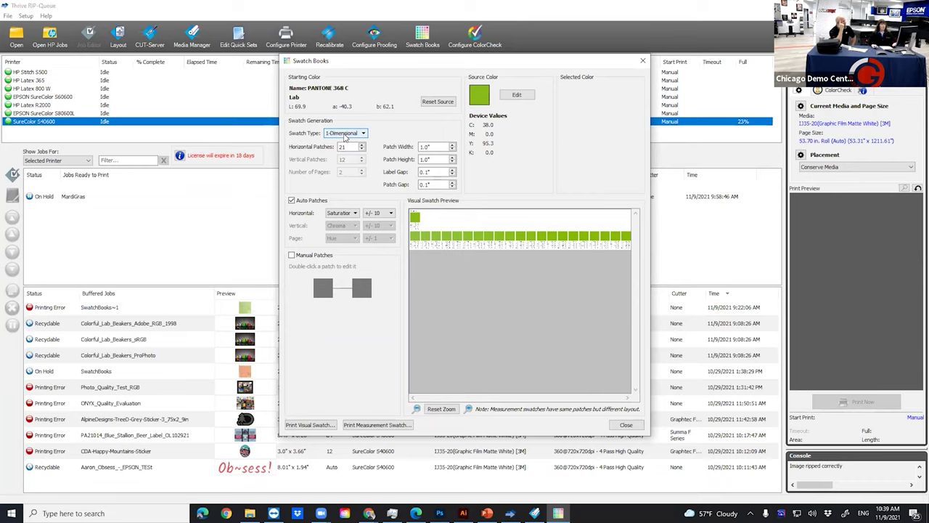
left_click(354, 213)
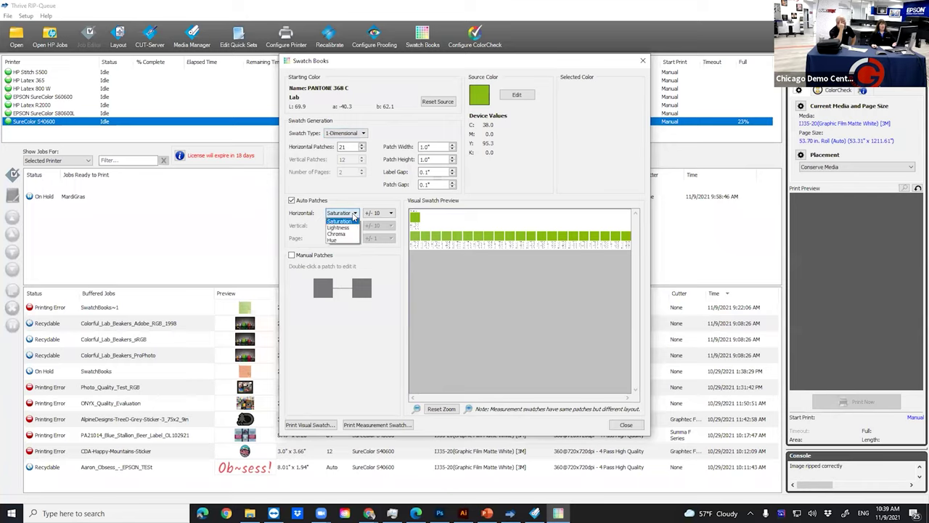
left_click(349, 240)
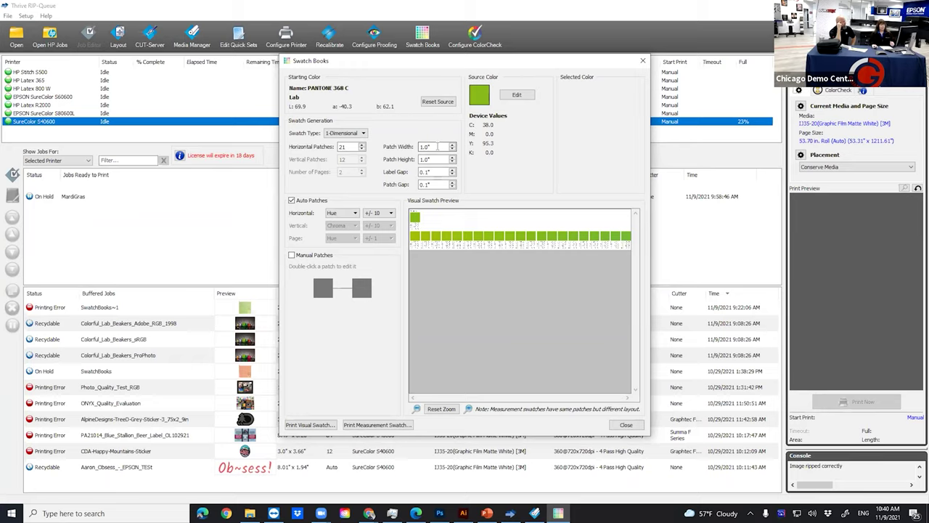
Step: Set the number of horizontal patches in the swatch book to 50
double_click(344, 146)
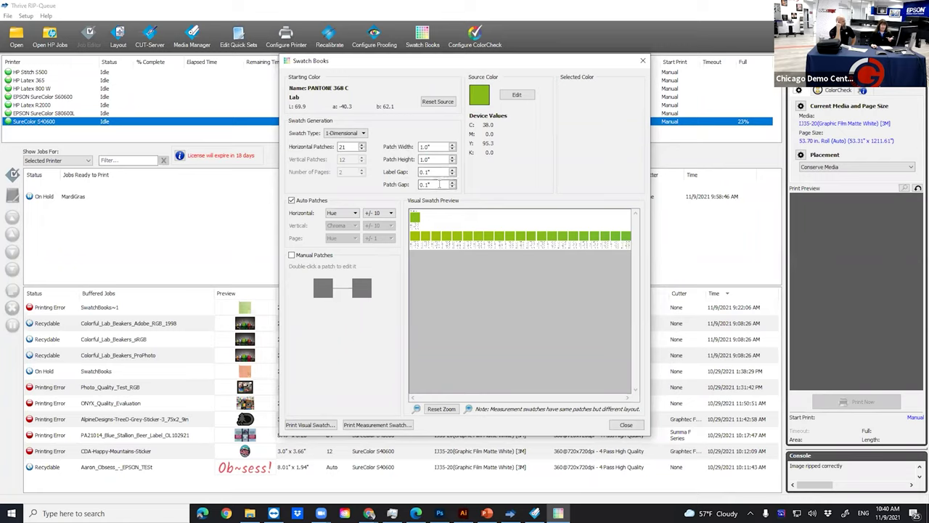
double_click(342, 146)
type("50")
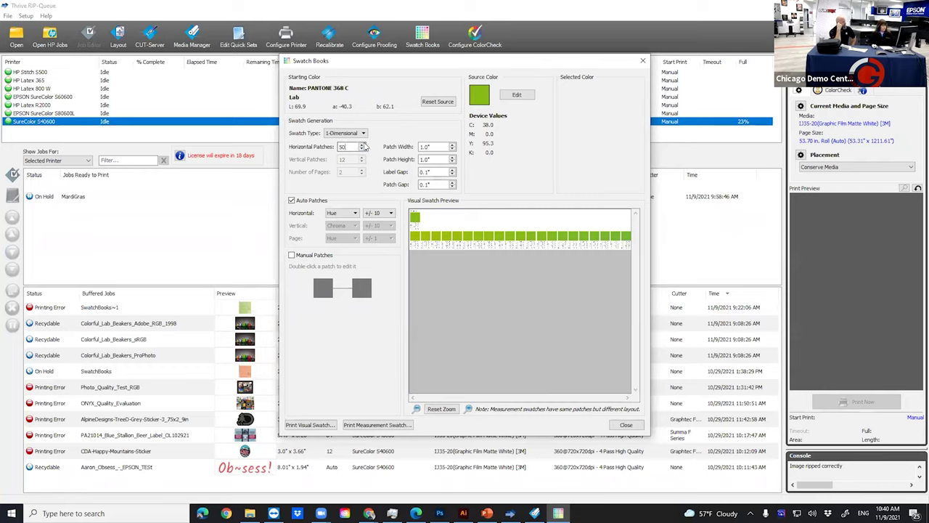
key("Tab")
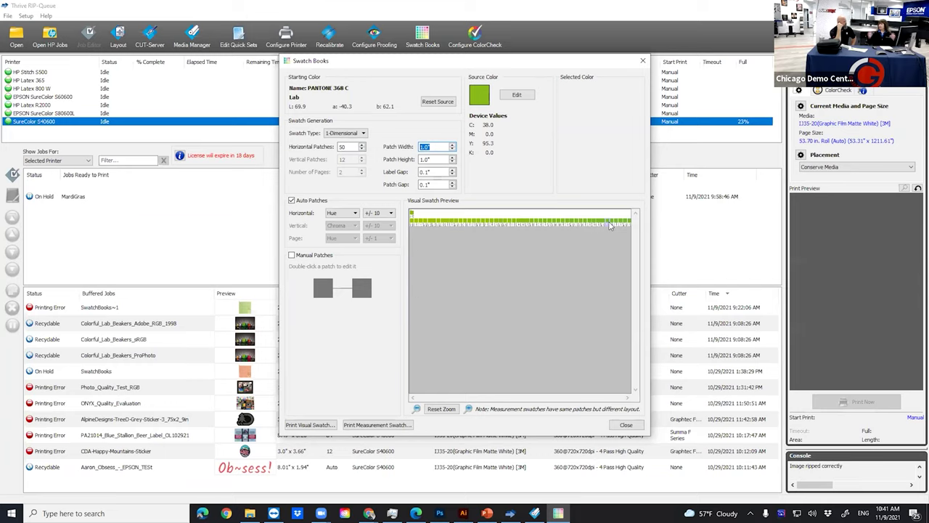
Step: Examine the 50 horizontal hue patches up close across the visual swatch preview
left_click(468, 409)
left_click(468, 409)
left_click(468, 410)
left_click(468, 409)
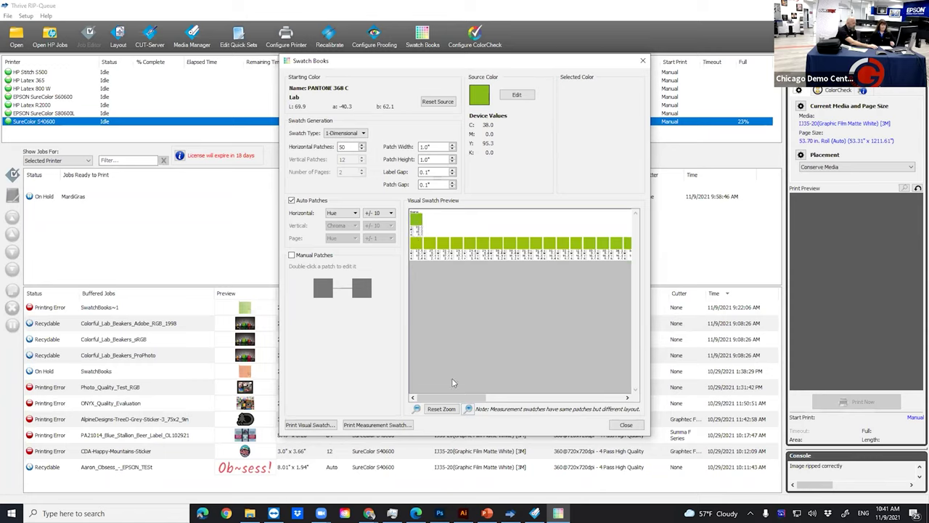
left_click_drag(470, 398, 498, 404)
left_click_drag(565, 411, 617, 414)
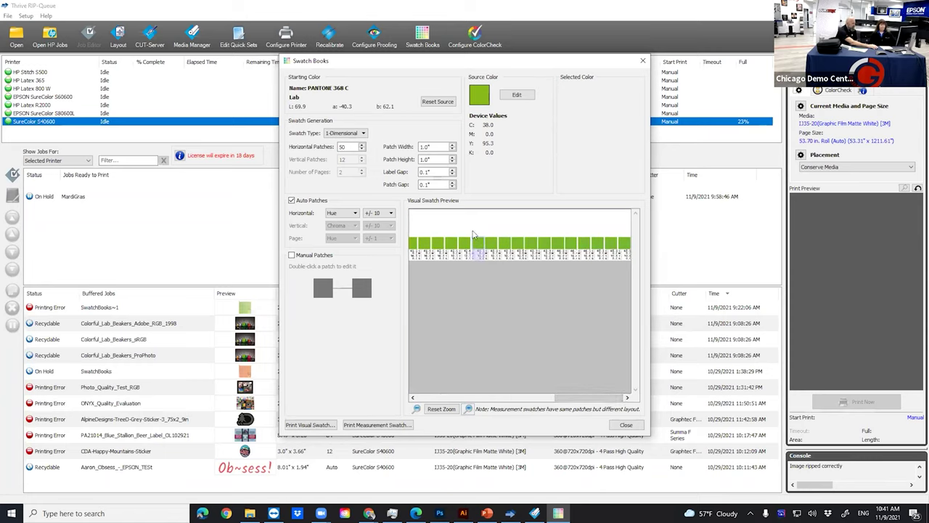
Step: Try a horizontal hue variation of +/- 1, return it to +/- 10, and inspect the patches
left_click(368, 213)
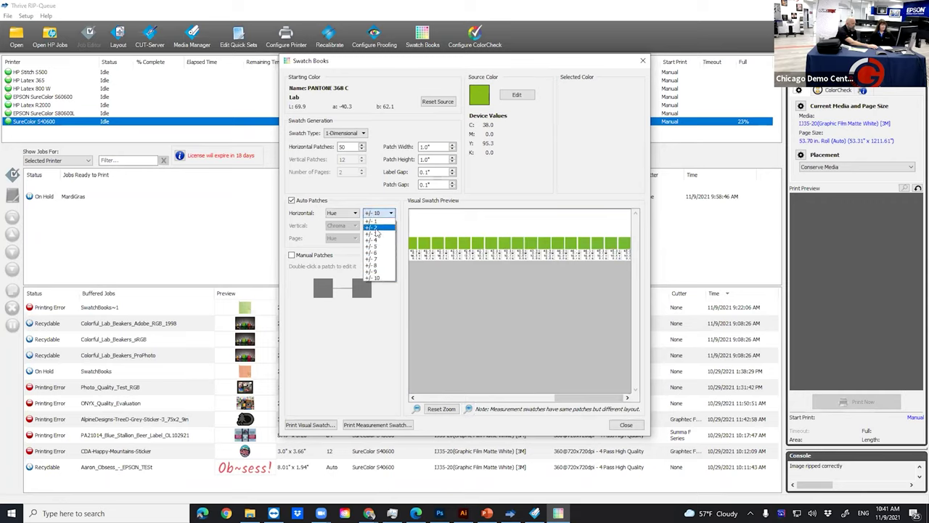
left_click(372, 222)
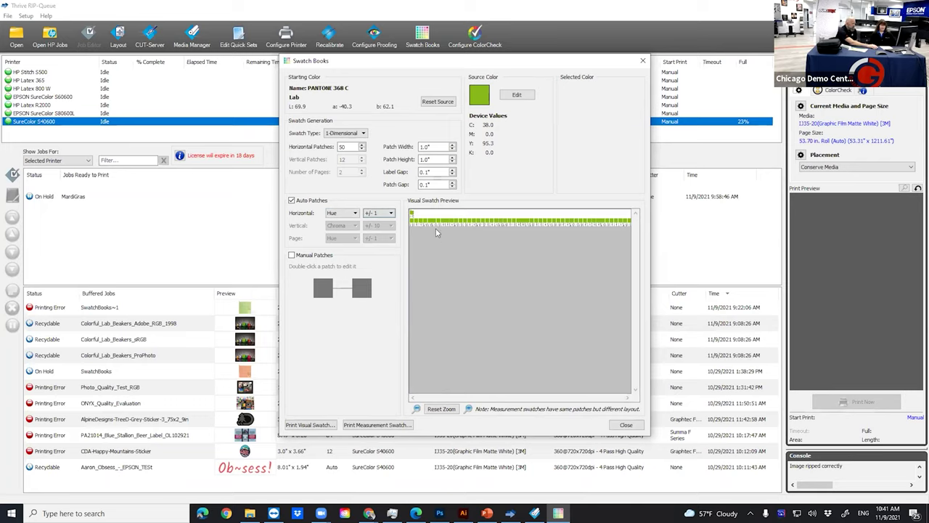
left_click(378, 213)
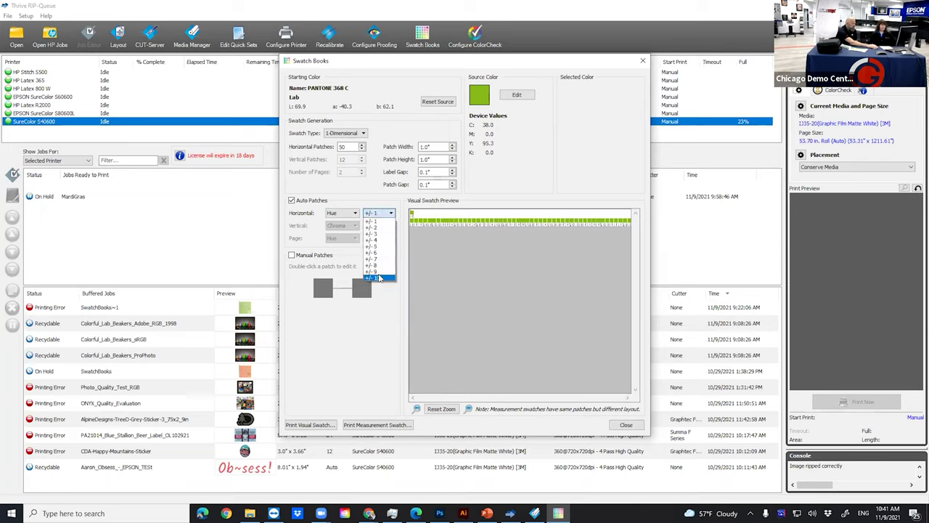
left_click(377, 277)
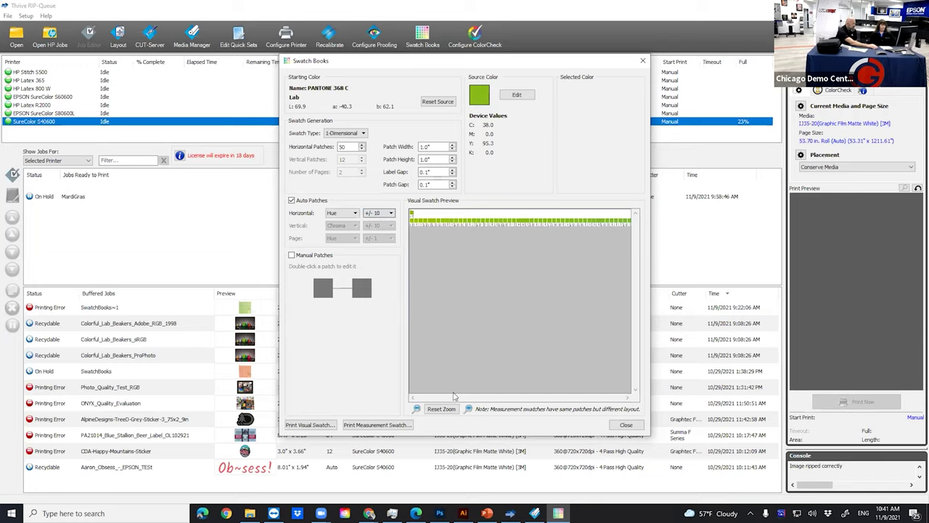
left_click(468, 409)
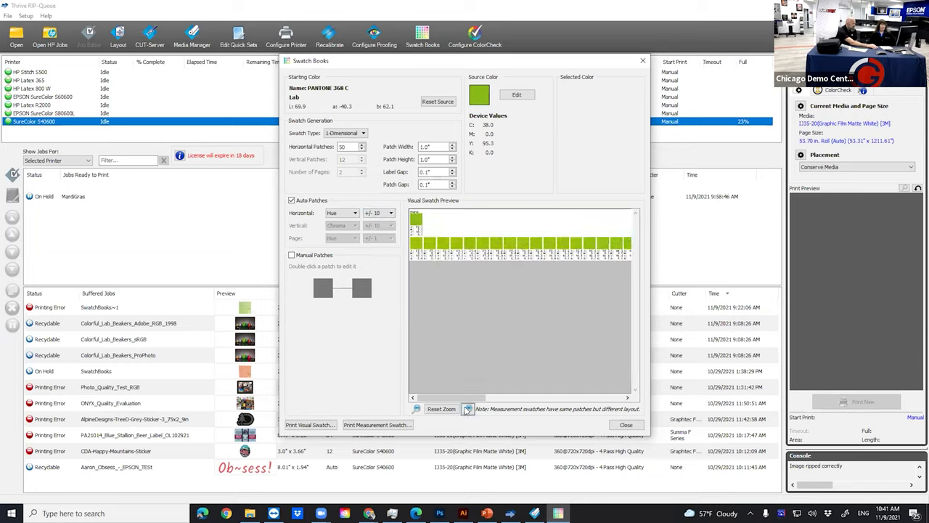
left_click_drag(447, 398, 572, 388)
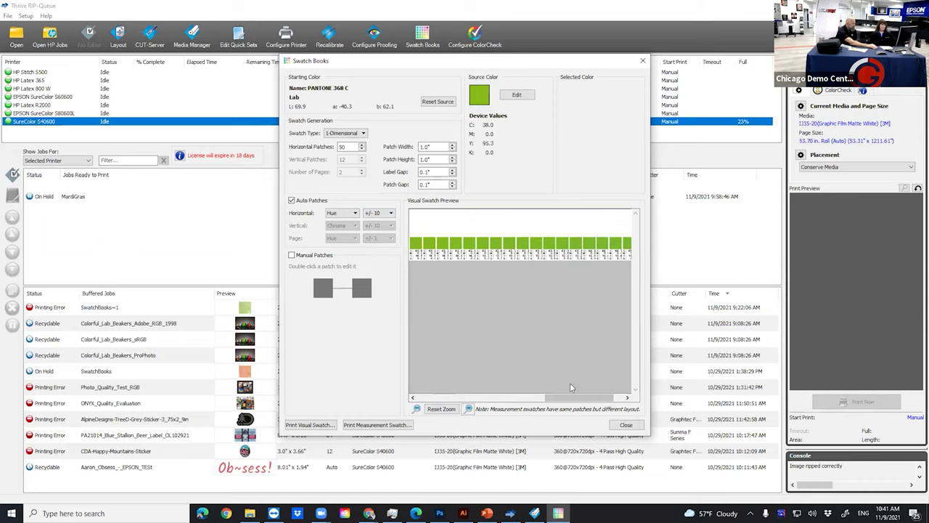
Step: Make the swatch type 2-Dimensional and set the number of horizontal patches to 12
left_click(342, 134)
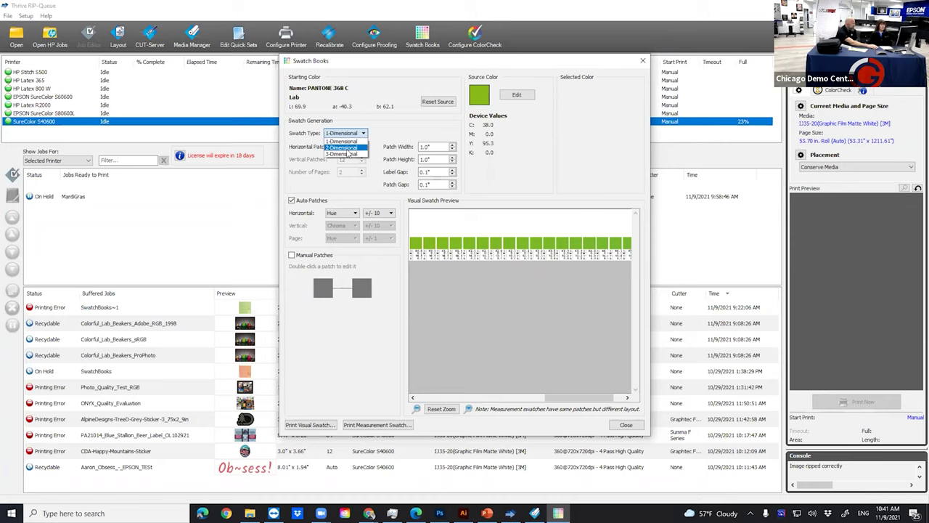
left_click(349, 149)
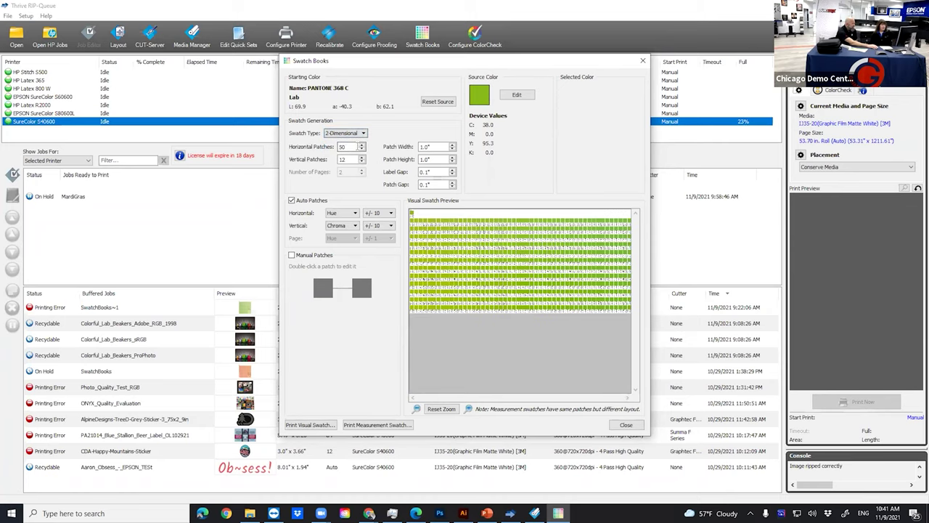
left_click(362, 149)
key("BackSpace")
key("BackSpace")
type("12")
key("Tab")
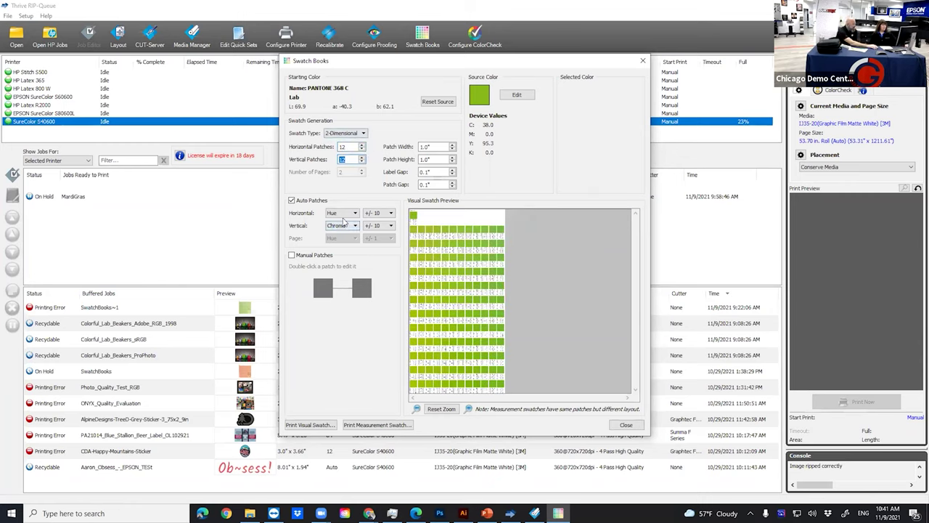
Step: Vary the horizontal auto patches by Lightness and the vertical auto patches by Hue
left_click(345, 213)
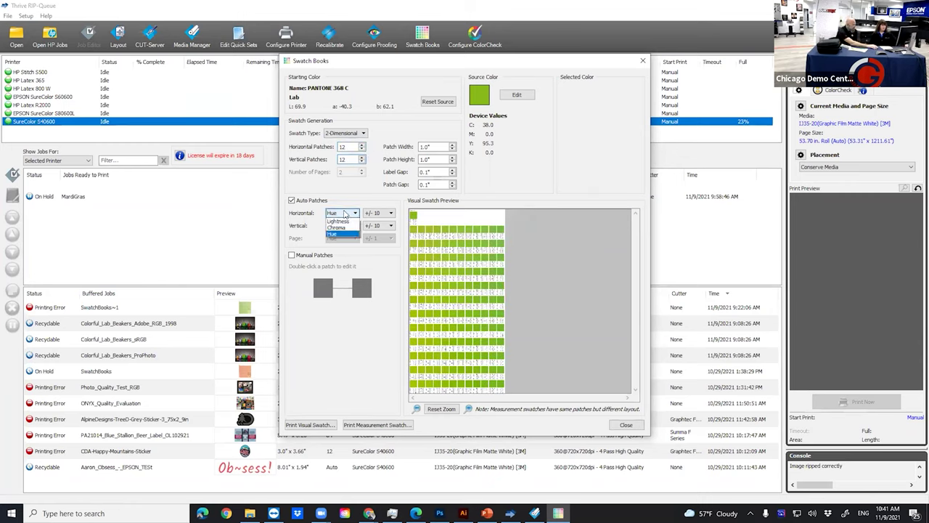
left_click(345, 222)
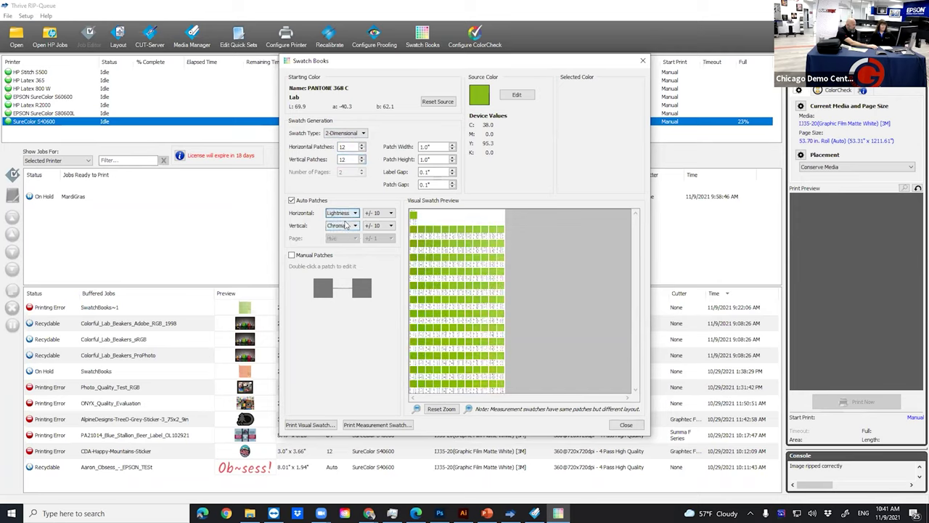
left_click(346, 225)
left_click(339, 248)
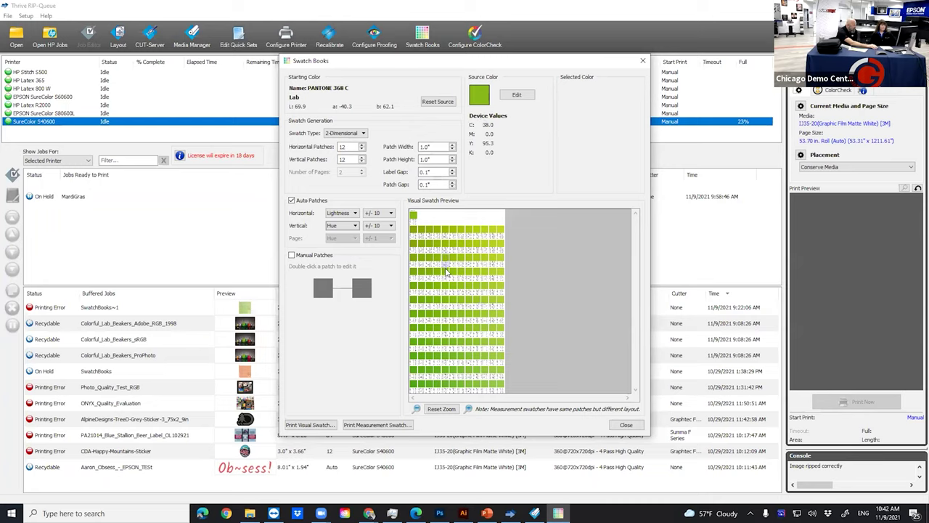
Step: Inspect the lightness and hue patches and their CMYK labels in the preview, then return to the full view
left_click(468, 408)
left_click(468, 409)
left_click(469, 409)
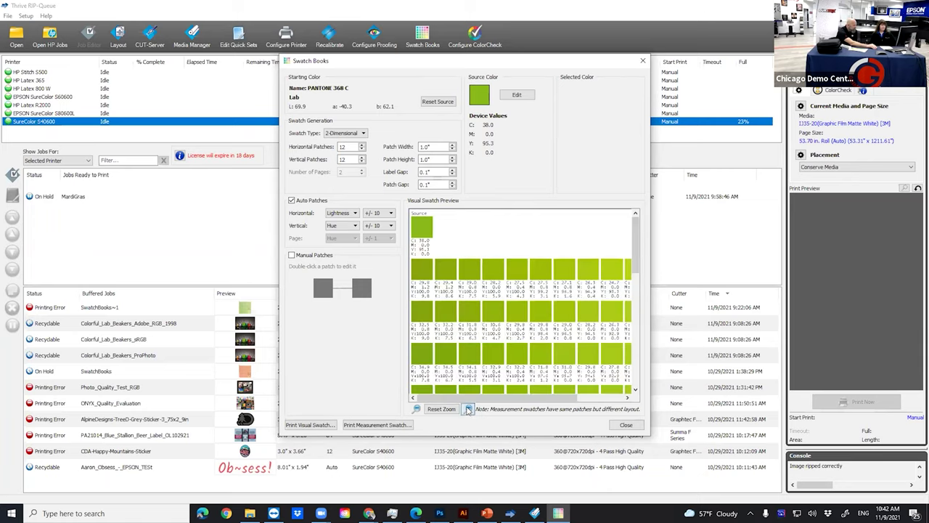
scroll(530, 335, "down", 3)
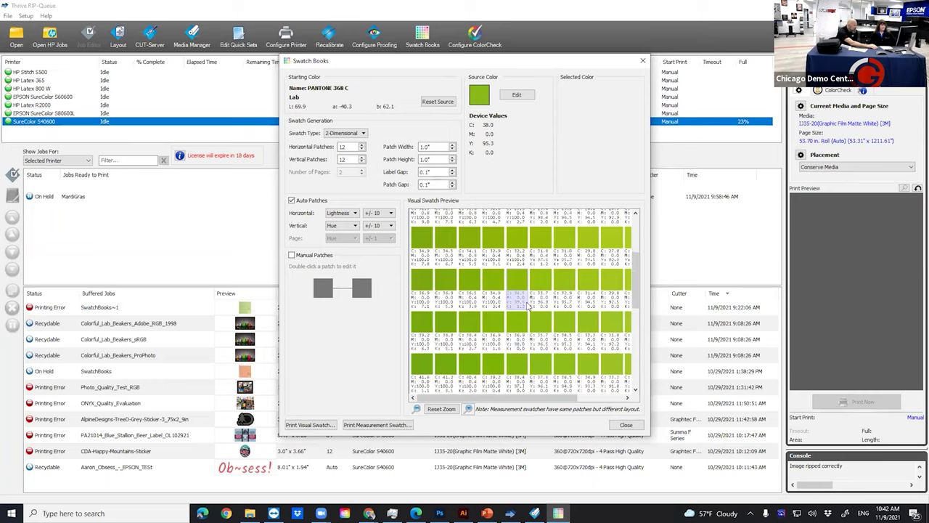
left_click(417, 409)
left_click(416, 409)
left_click(417, 409)
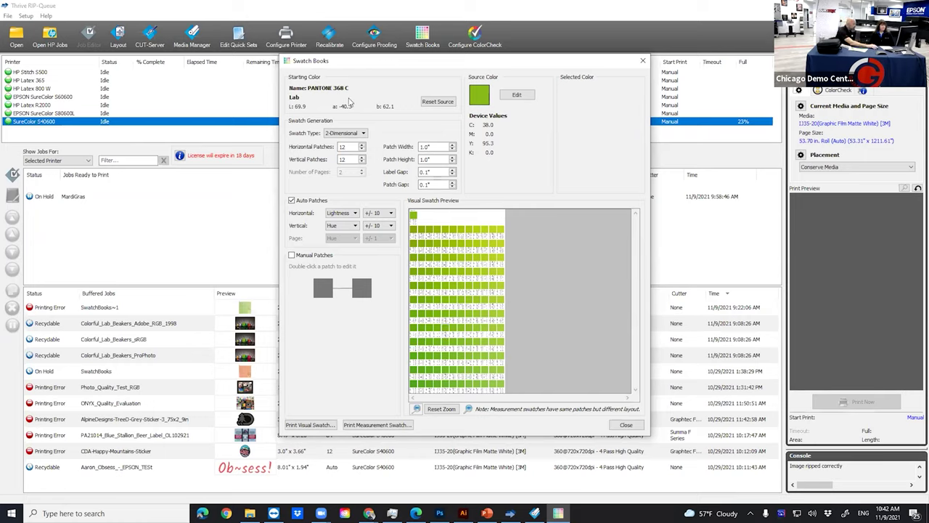
Step: Make the swatch type 3-Dimensional with pages varied by Chroma, and set the horizontal patches to 21
left_click(337, 135)
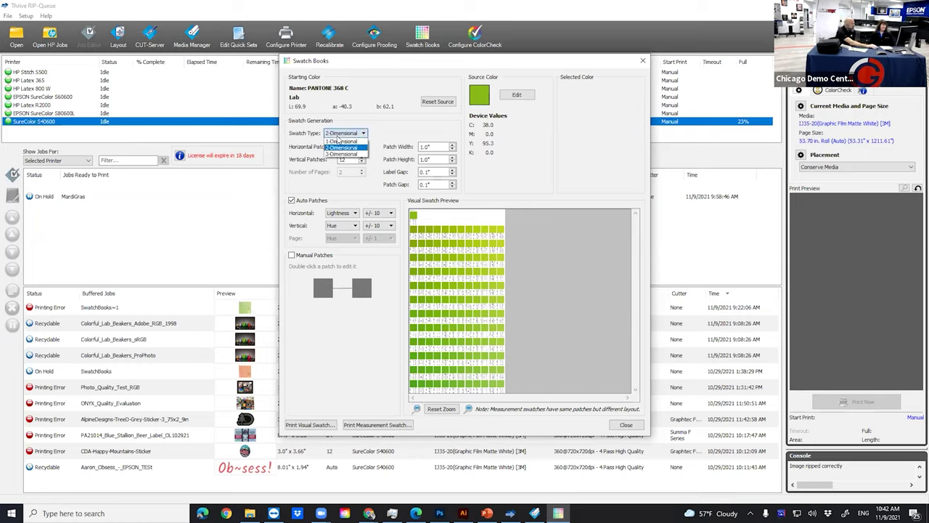
left_click(343, 154)
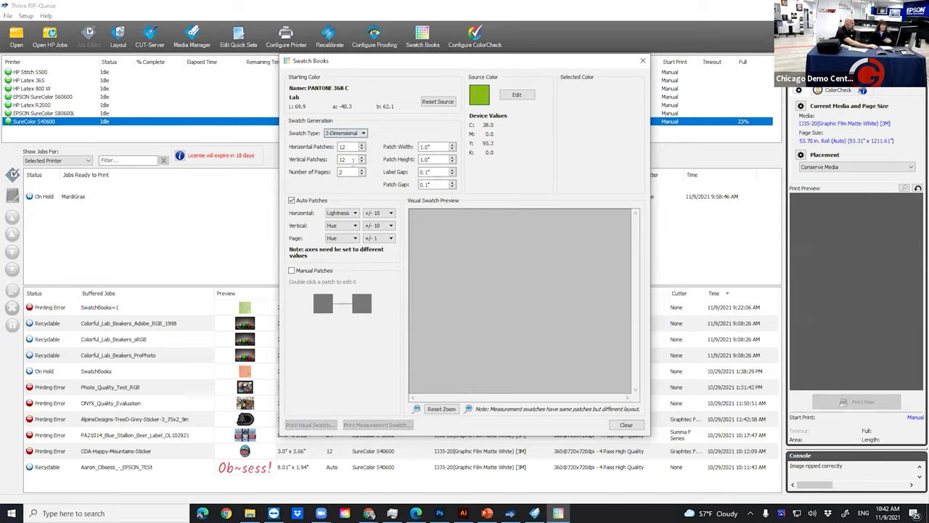
left_click(345, 238)
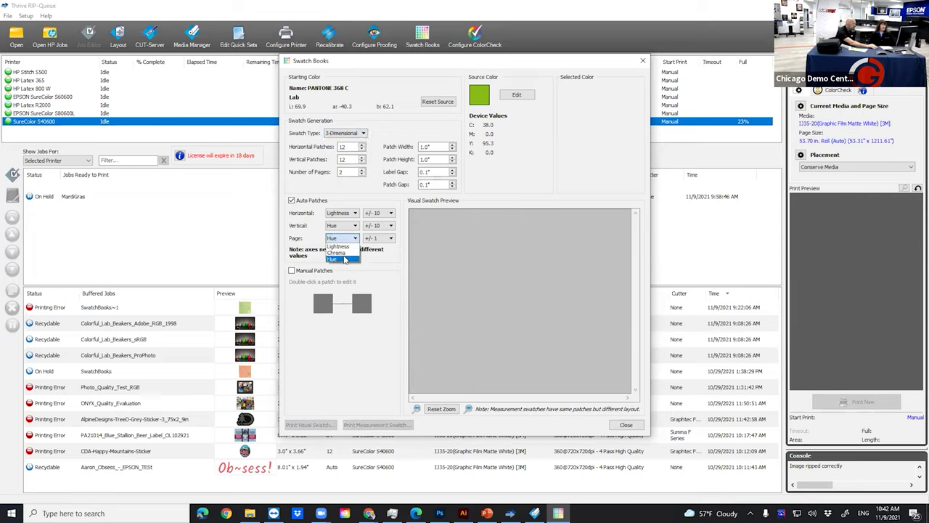
left_click(338, 253)
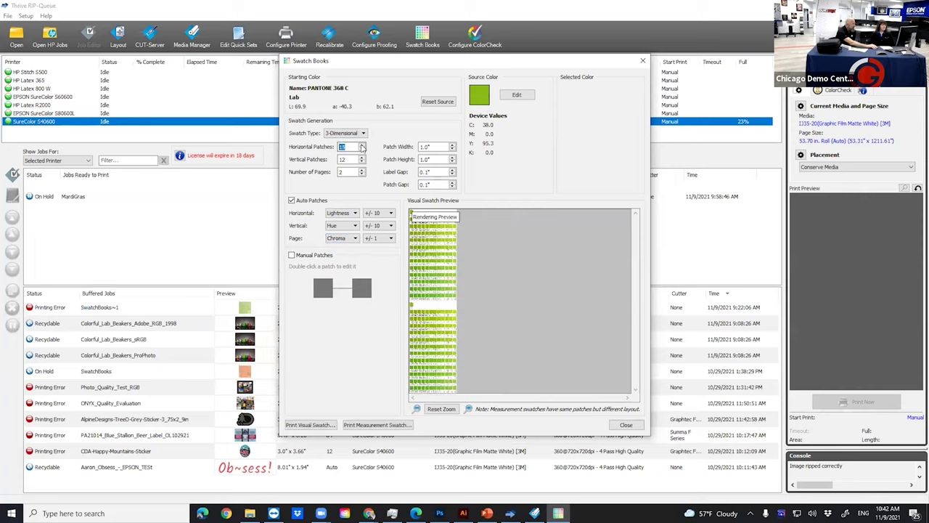
left_click(363, 147)
left_click(362, 147)
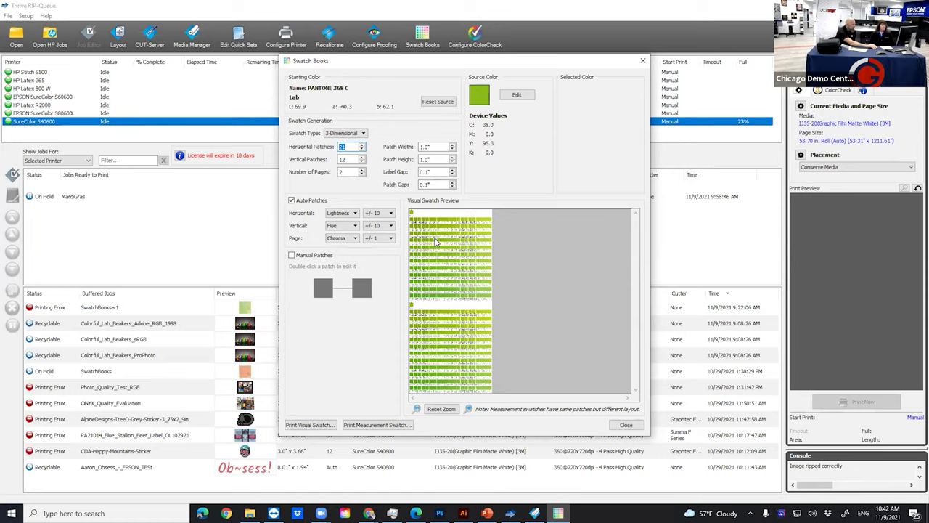
Step: Inspect both swatch pages in the preview and set the page Chroma variation to +/- 10
left_click(469, 409)
left_click(468, 409)
left_click(468, 408)
scroll(516, 335, "down", 5)
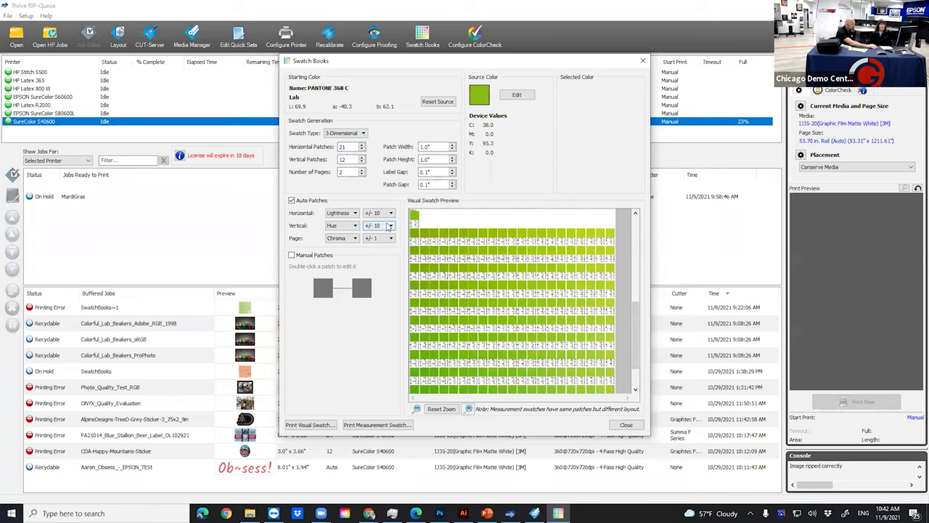
left_click(384, 239)
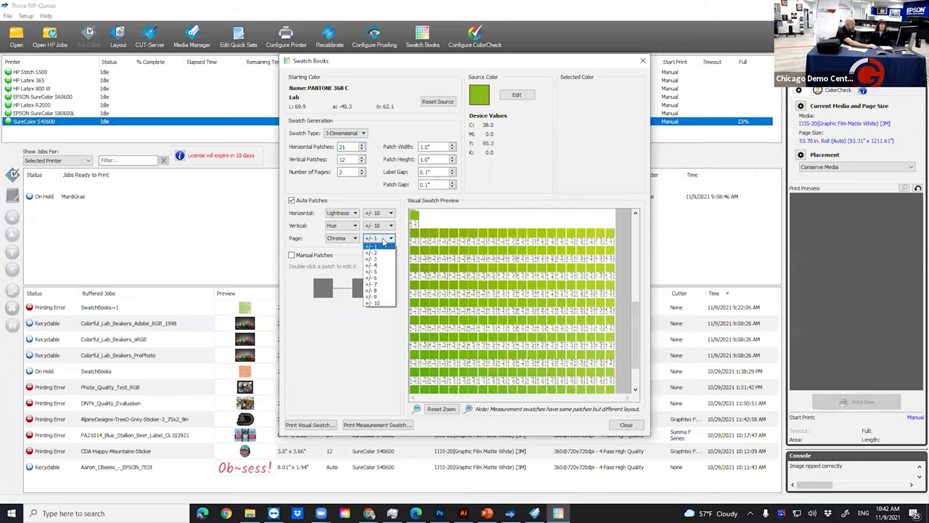
left_click(390, 305)
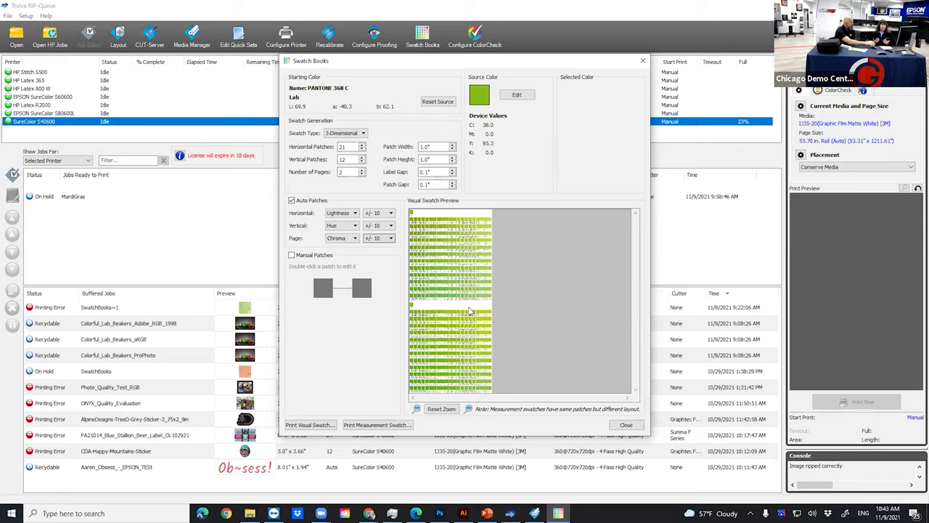
Step: Change the swatch type back to 2-Dimensional and show the whole swatch in the preview
left_click(335, 133)
left_click(339, 148)
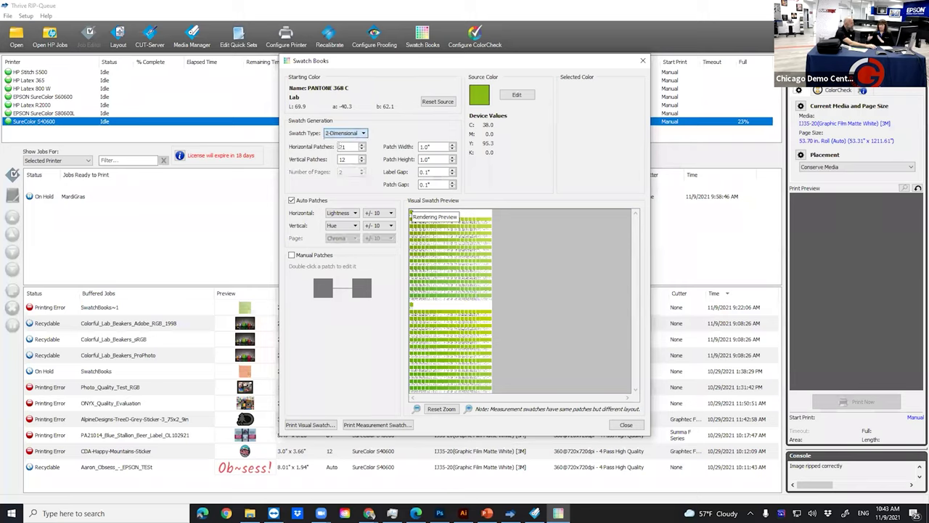
left_click(417, 410)
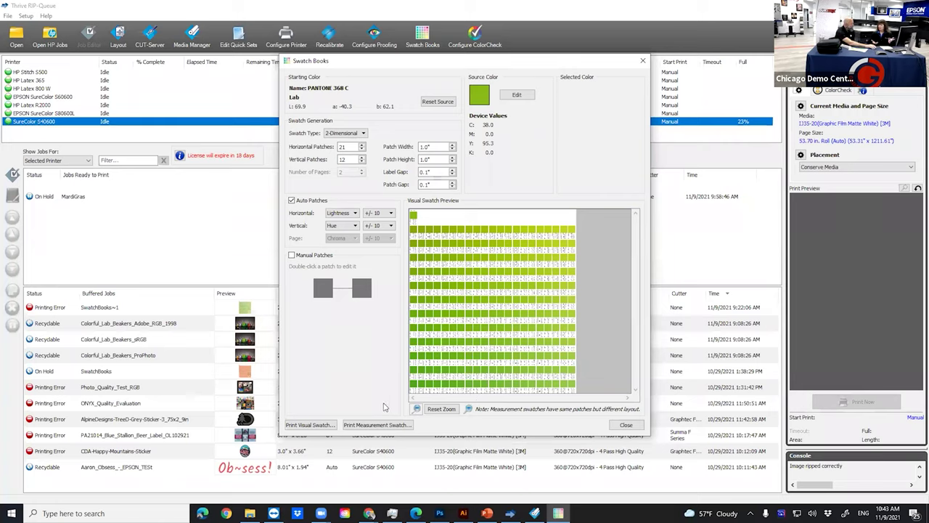
Step: Print the visual swatch with its label to the SureColor S40600, close the swatch book, and select its job in the queue
left_click(309, 425)
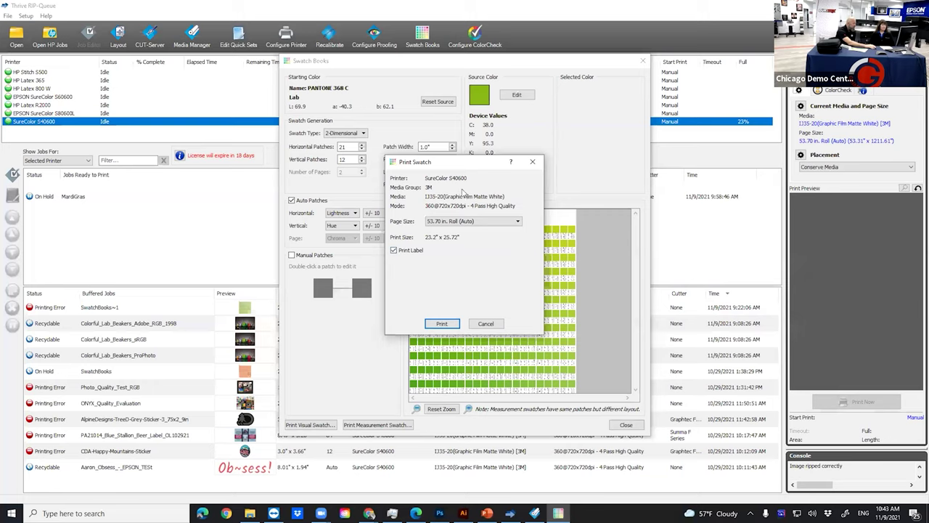
left_click(443, 323)
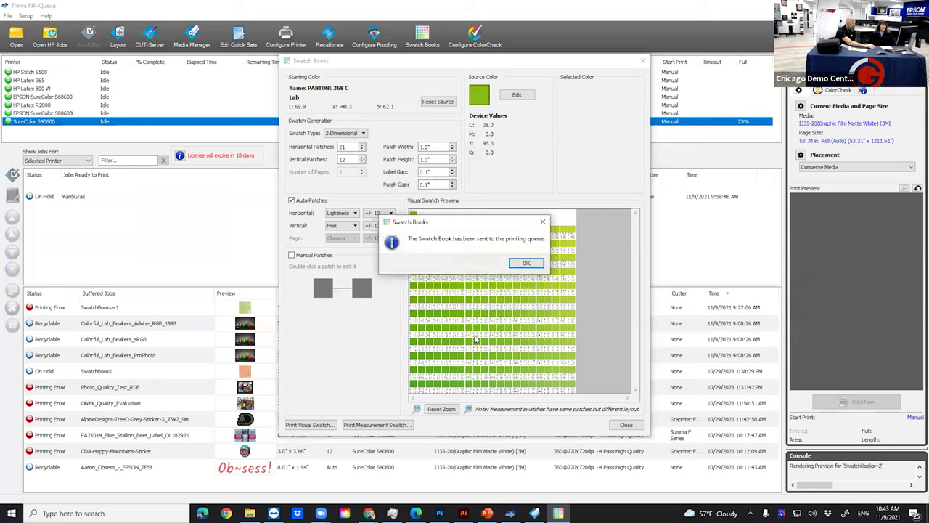
left_click(528, 262)
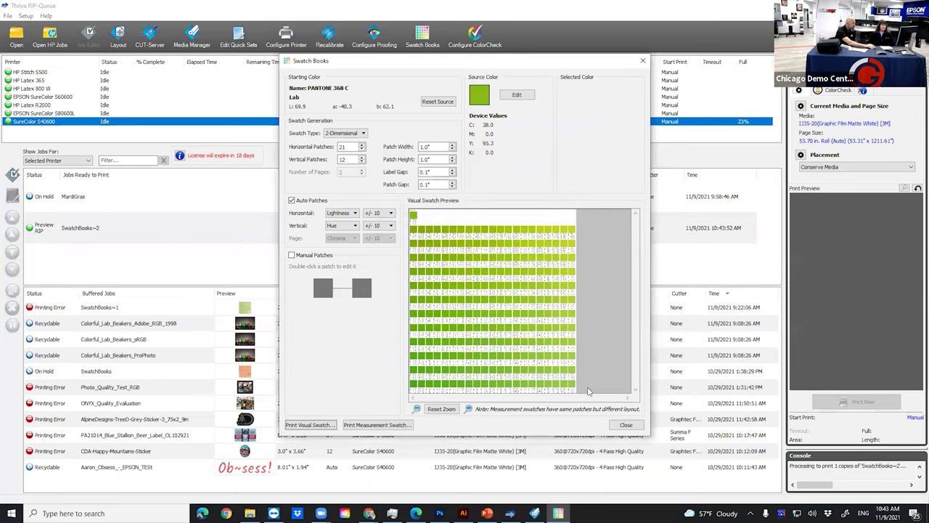
left_click(627, 425)
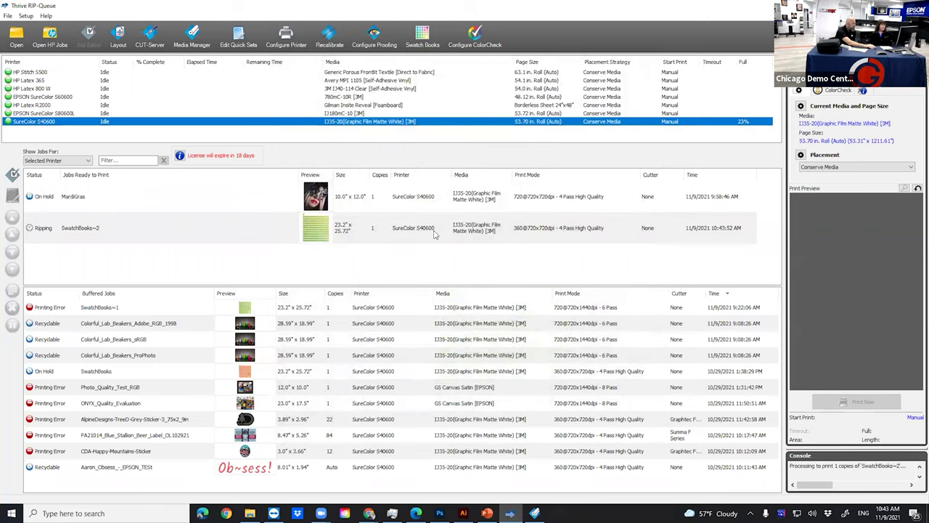
left_click(435, 234)
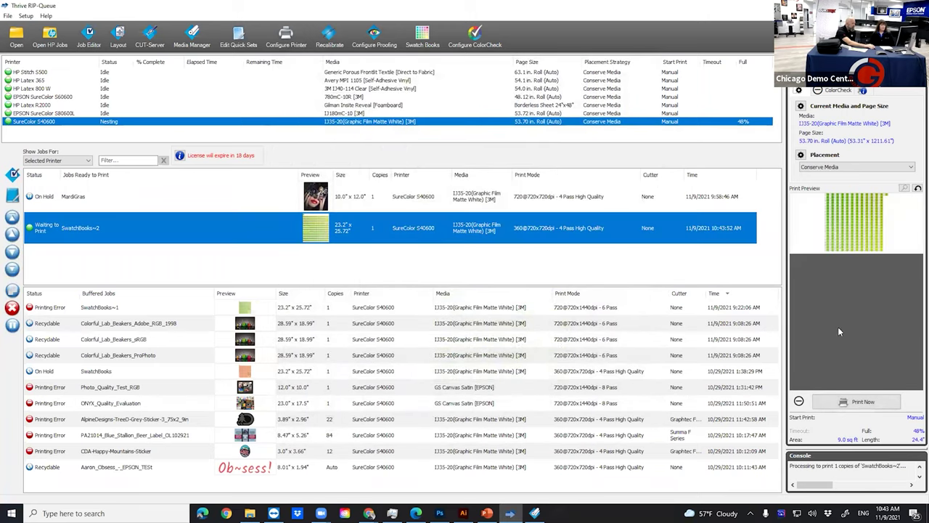
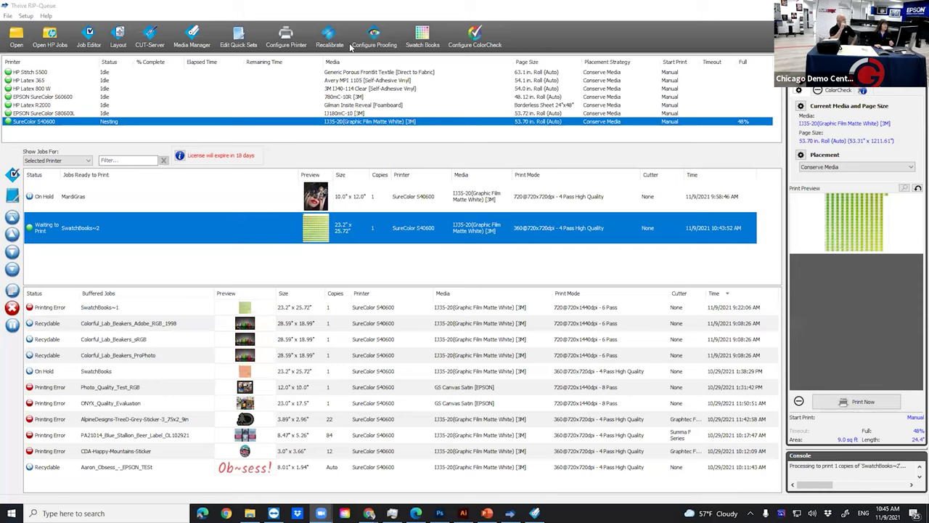
Step: Start a new swatch book for the SureColor S40600 with the spot color PANTONE 368 C, found by filtering for 368
left_click(422, 36)
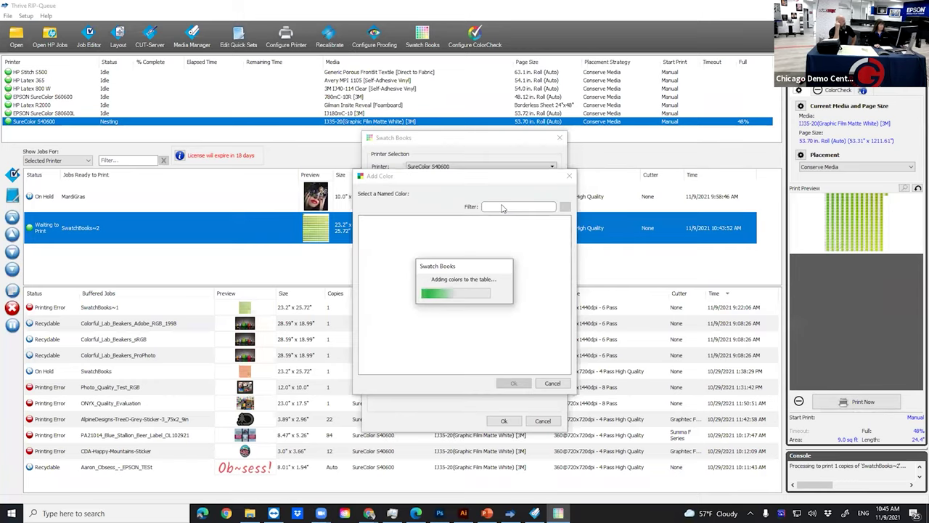
type("368")
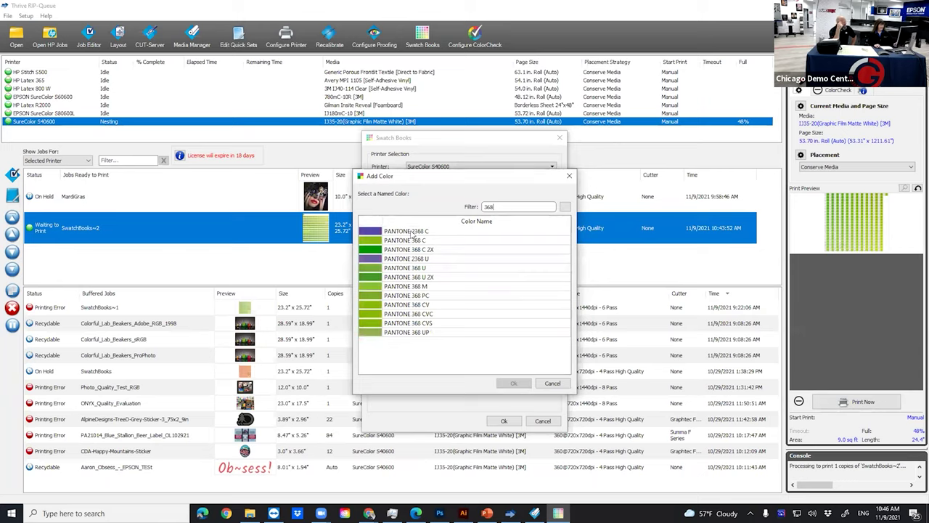
left_click(414, 241)
left_click(514, 382)
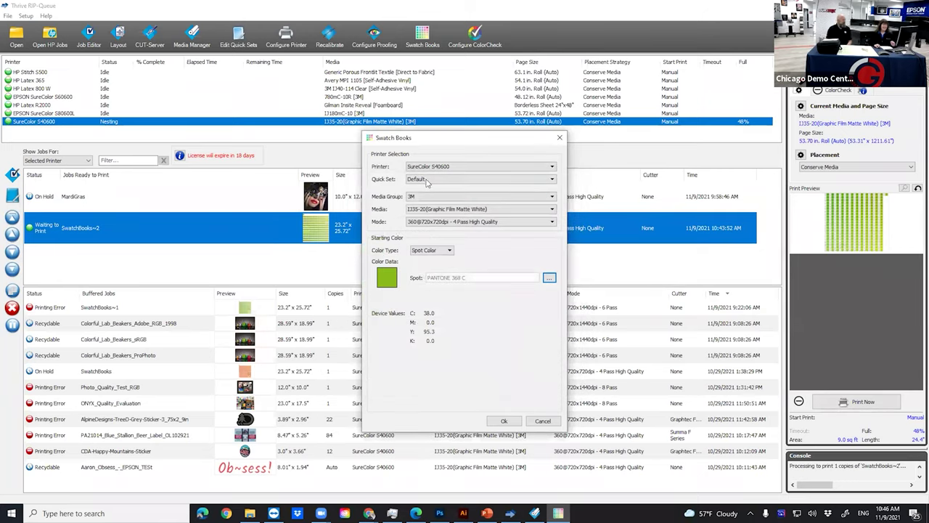
left_click(509, 421)
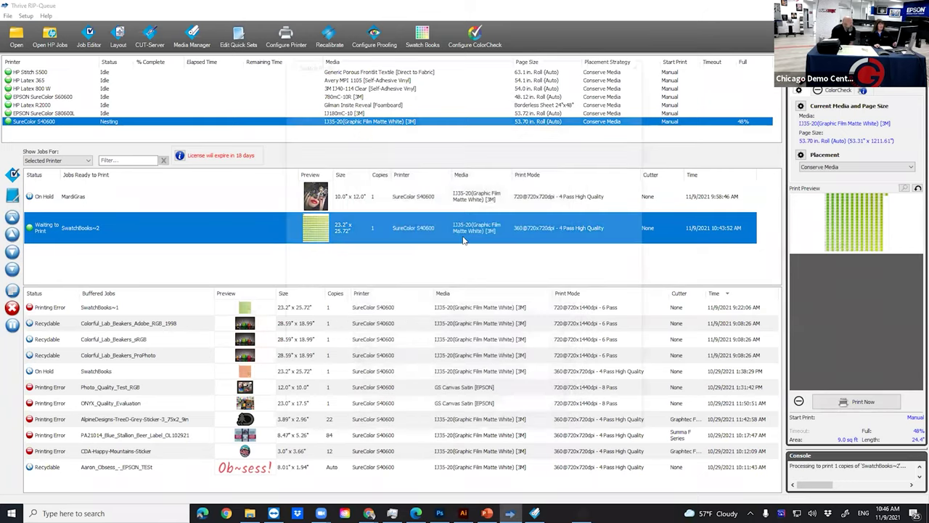
double_click(463, 240)
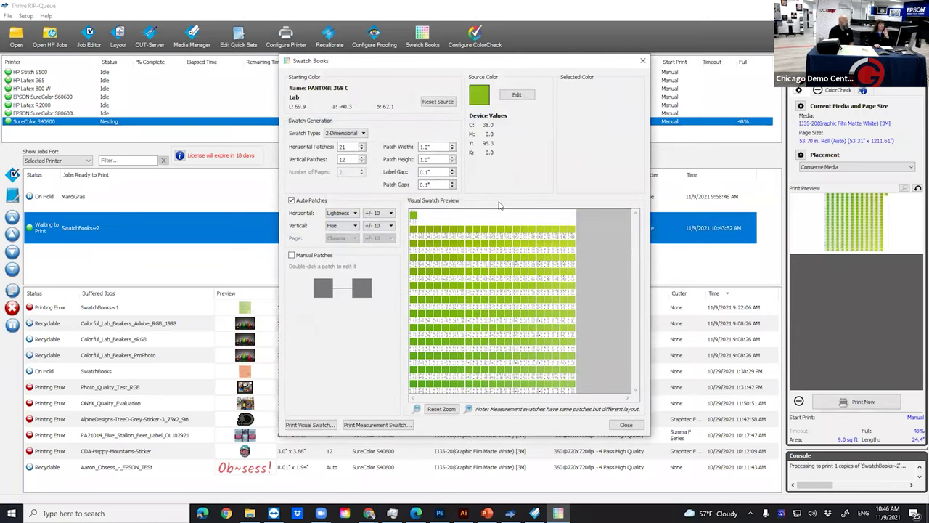
Step: Print the visual swatch with its label to the SureColor S40600
left_click(312, 426)
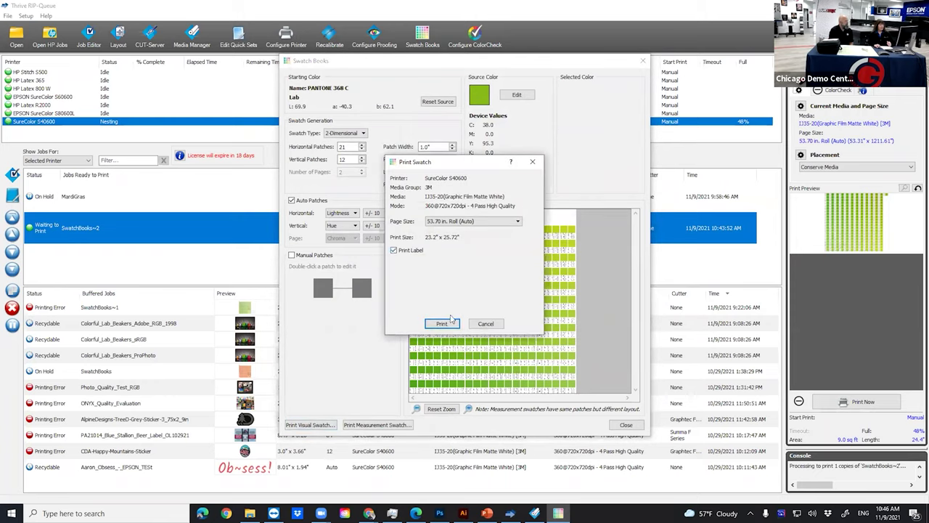
left_click(442, 323)
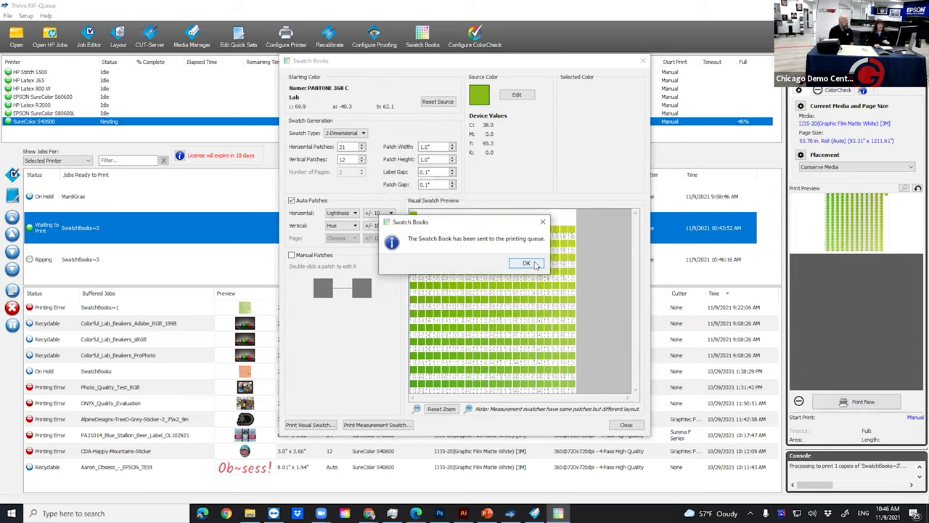
left_click(527, 264)
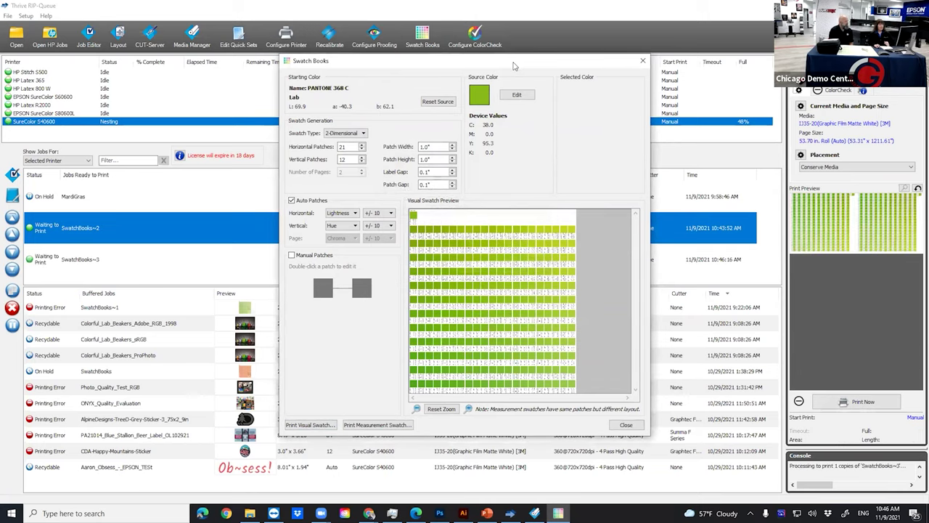
Step: Examine the swatch jobs waiting in the queue behind the swatch book, and return to the swatch book
left_click_drag(513, 66, 503, 72)
left_click(651, 157)
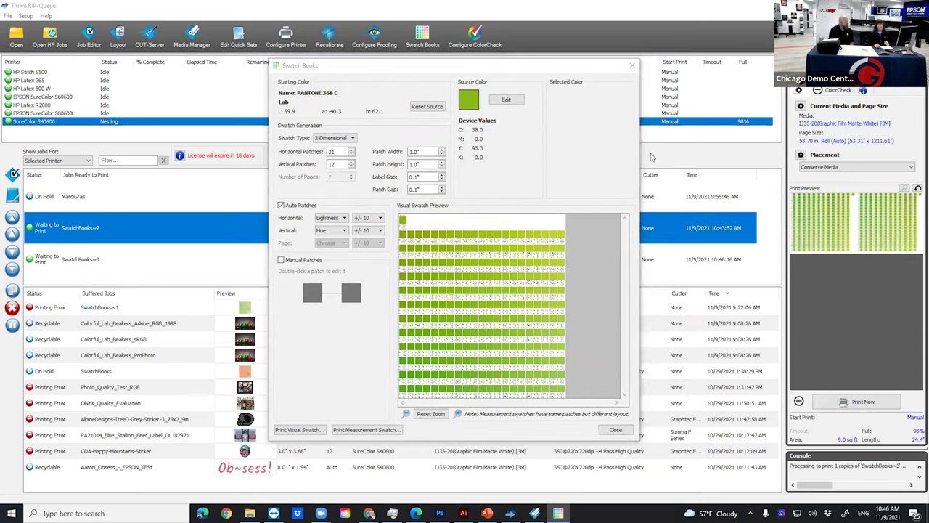
left_click(558, 513)
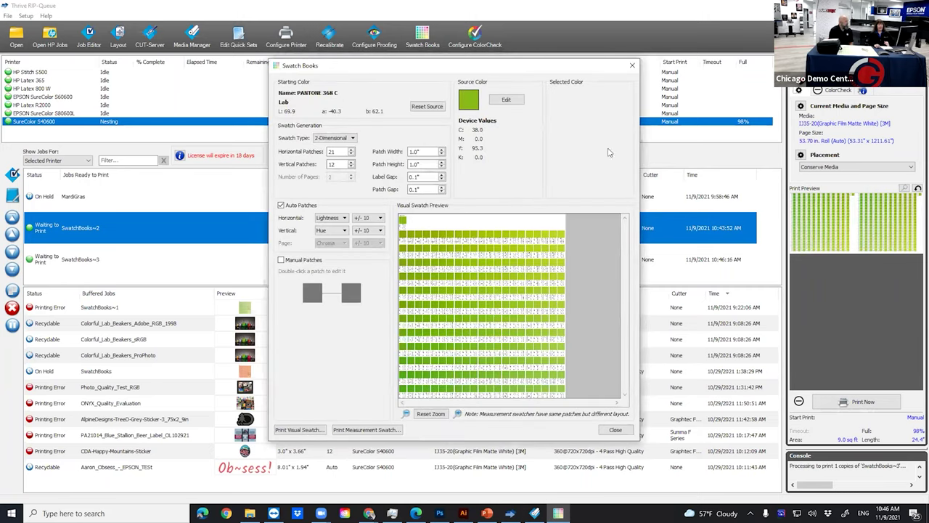
left_click(667, 153)
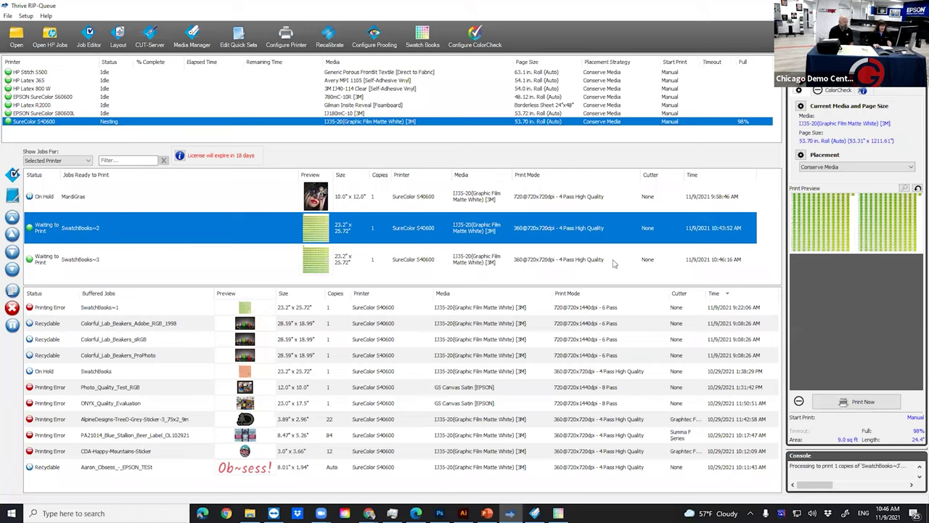
left_click(558, 513)
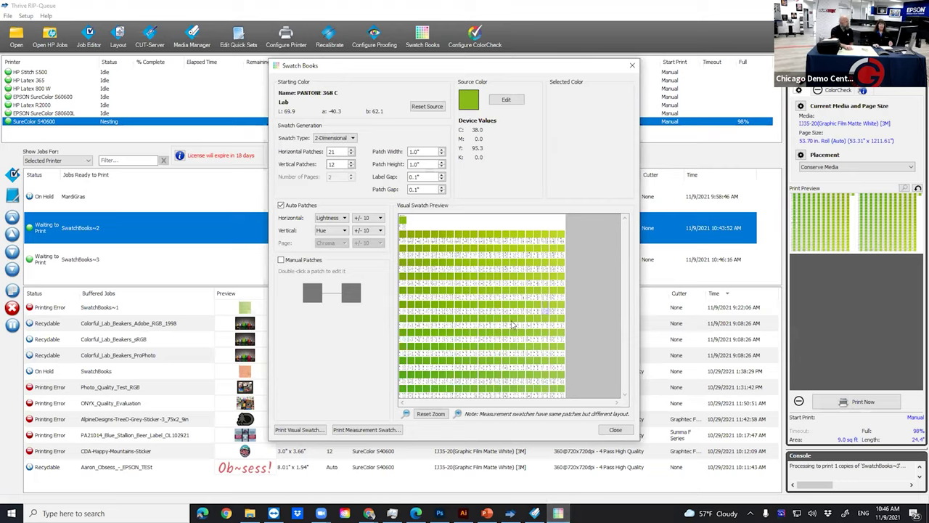
Step: Set the swatch type to 1-Dimensional and view the print mode color entry for the third-to-last patch without saving it
left_click(347, 139)
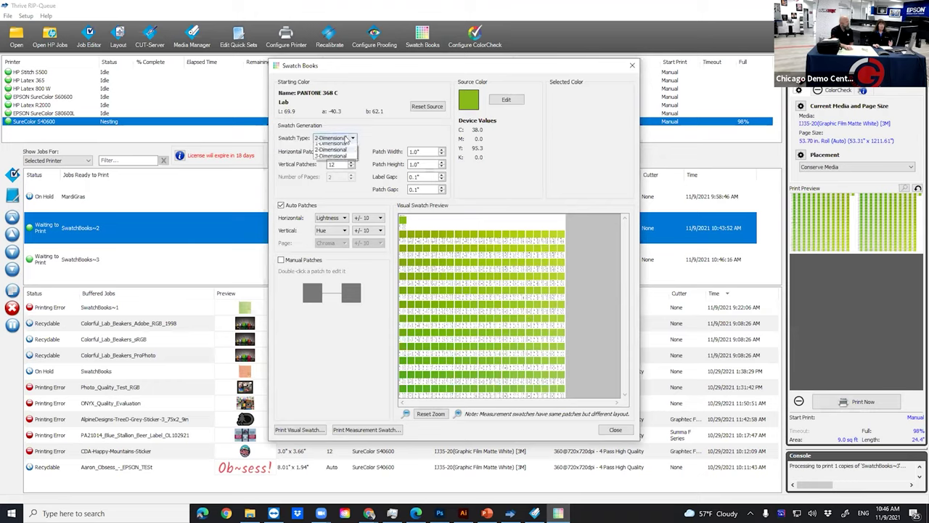
left_click(346, 143)
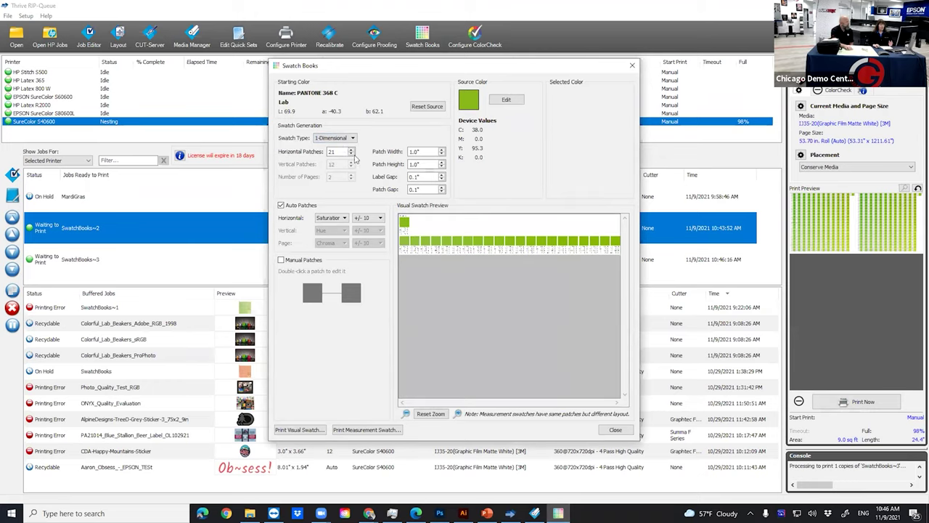
left_click(599, 241)
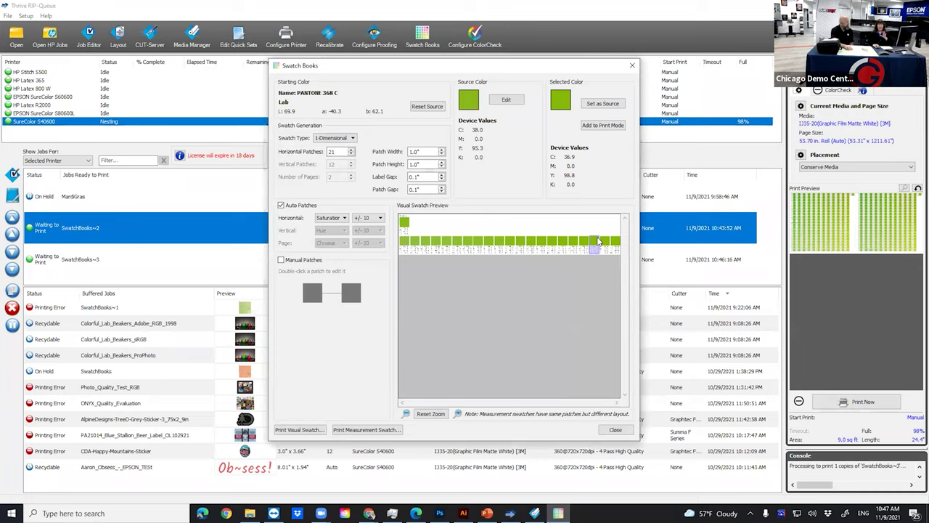
left_click(601, 127)
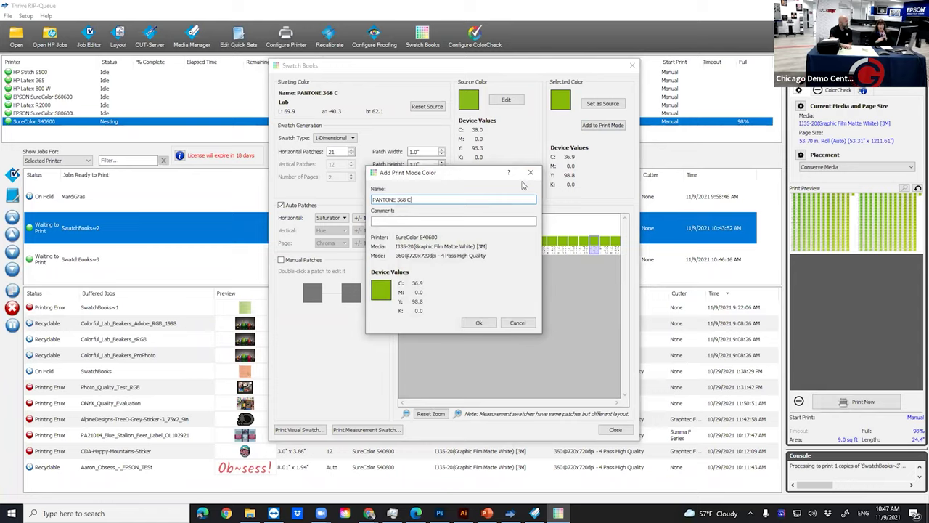
left_click(516, 324)
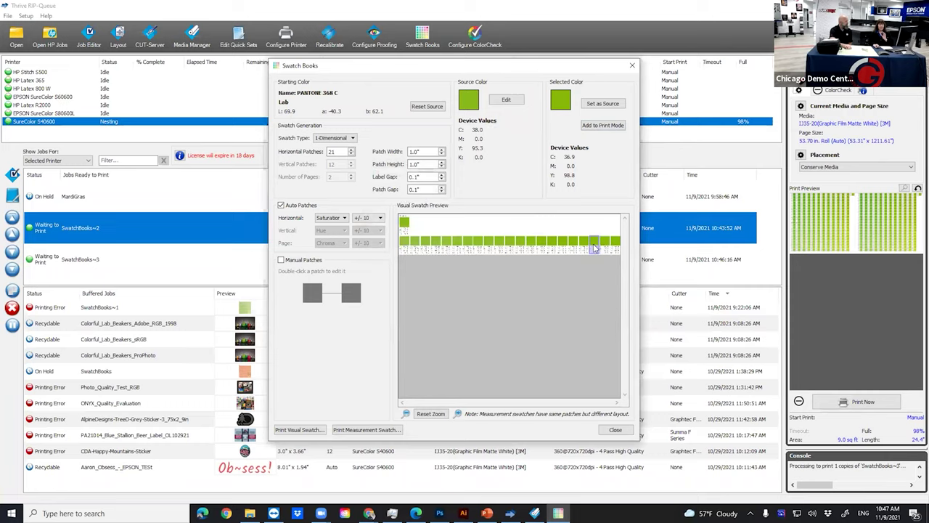
Step: Set the last patch in the row as the source color and change the swatch type to 2-Dimensional
left_click(617, 246)
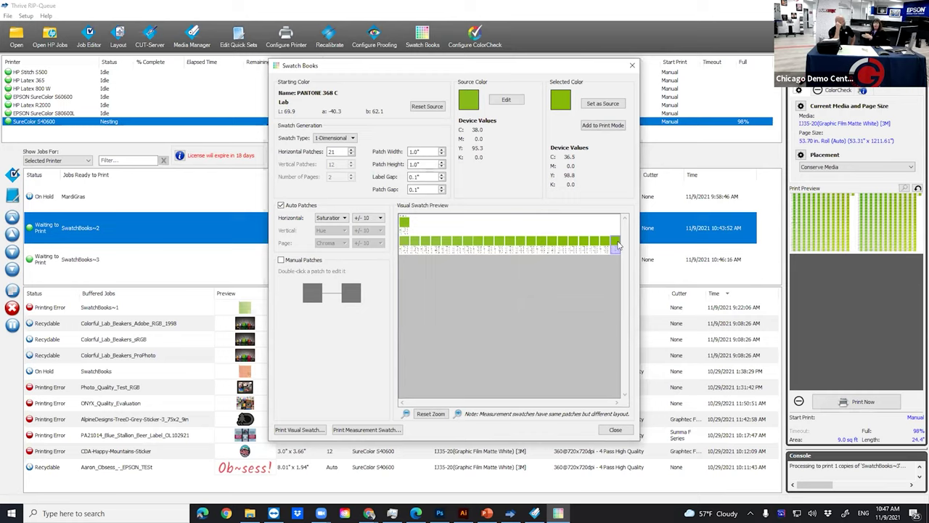
left_click(607, 105)
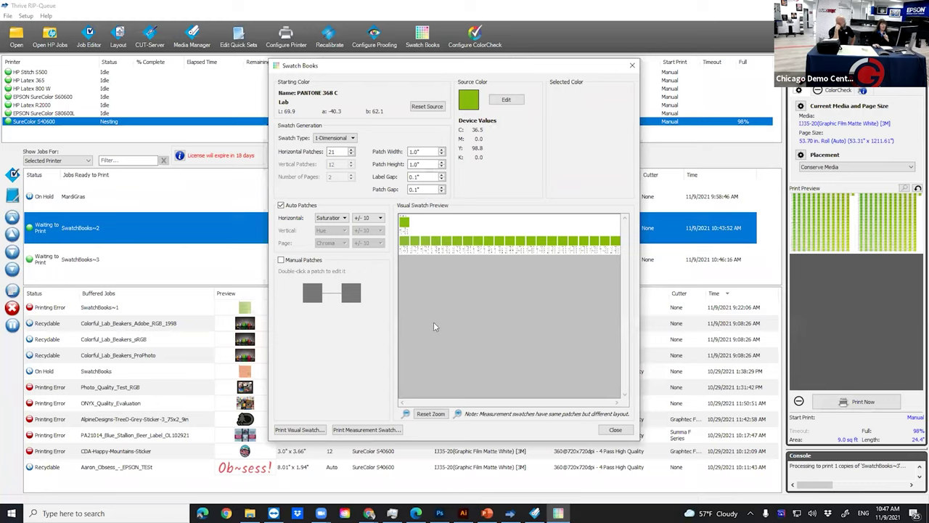
left_click(346, 137)
left_click(332, 154)
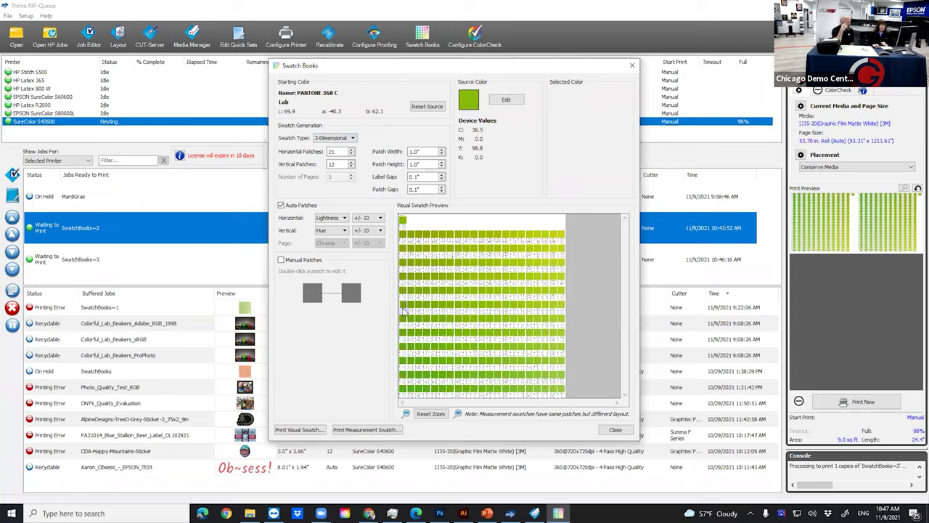
Step: Select a patch in the middle of the grid, close the swatch book, and enlarge the list of jobs ready to print
left_click(458, 320)
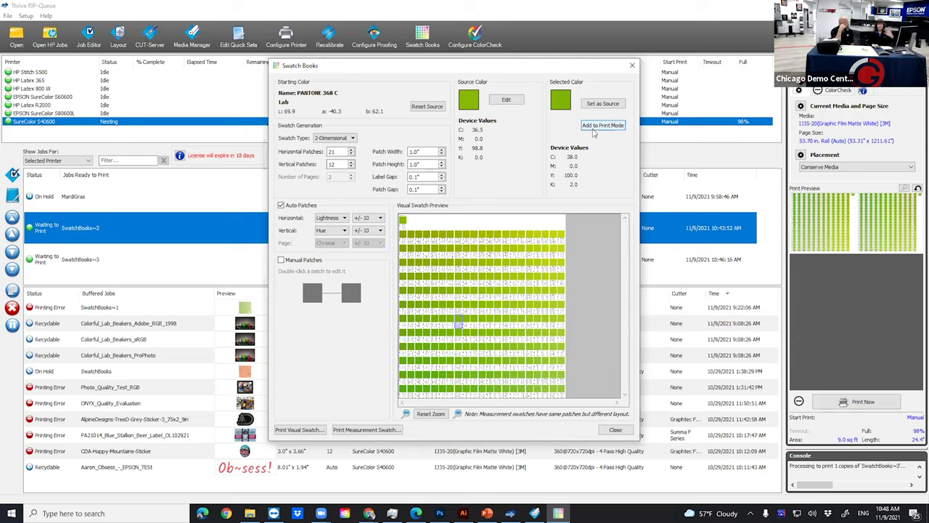
left_click(616, 431)
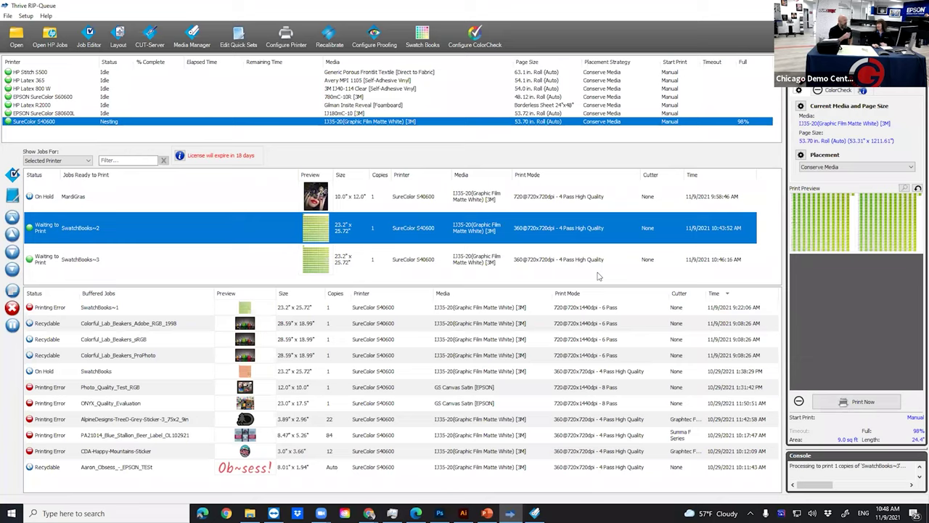
left_click(530, 282)
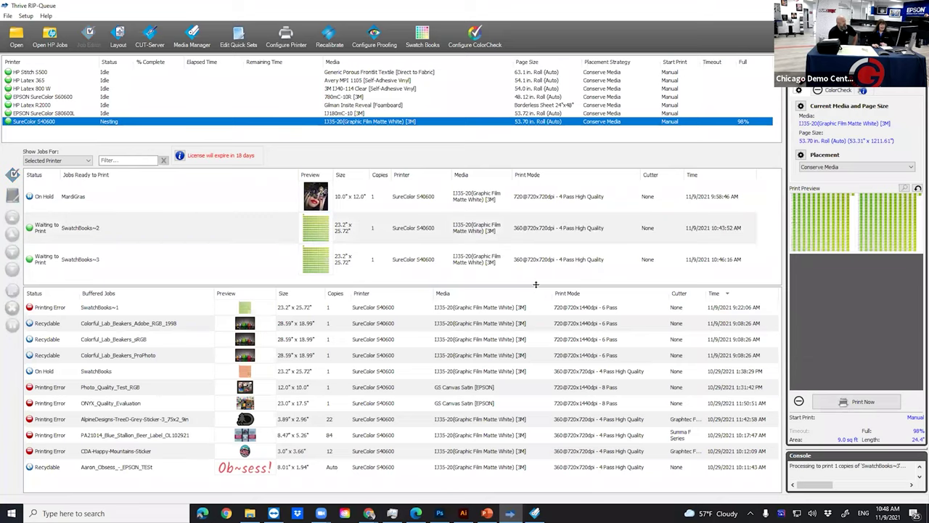
left_click_drag(537, 285, 543, 301)
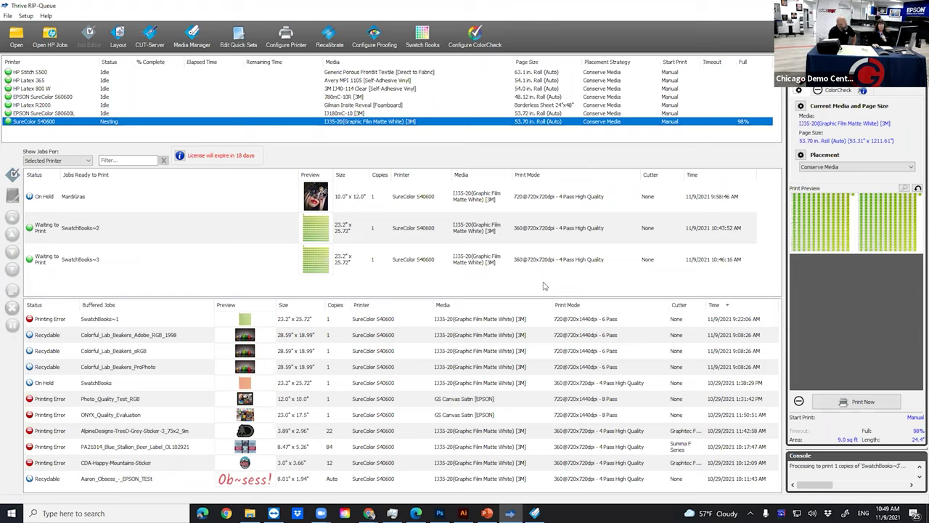
Step: Open the RIP's Color Matching Table and show its Print Mode Defined Colors
left_click(28, 16)
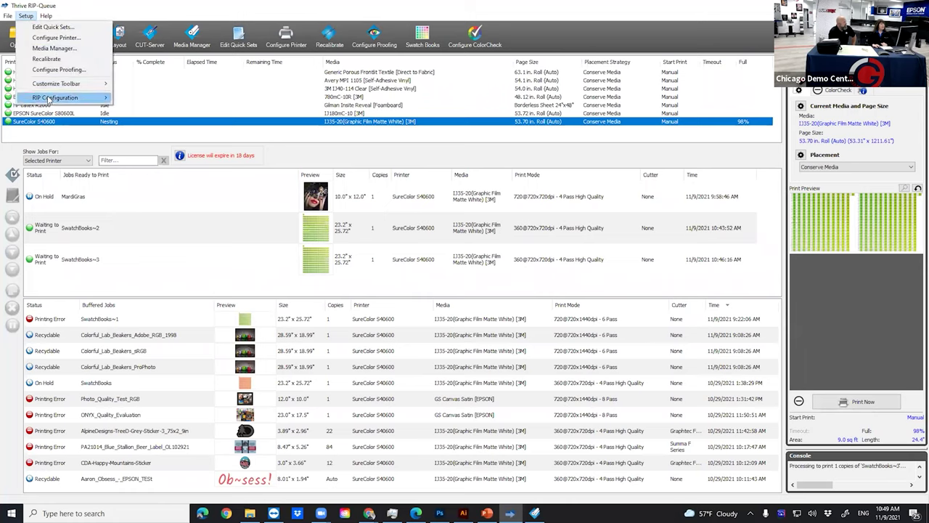
mouse_move(50, 99)
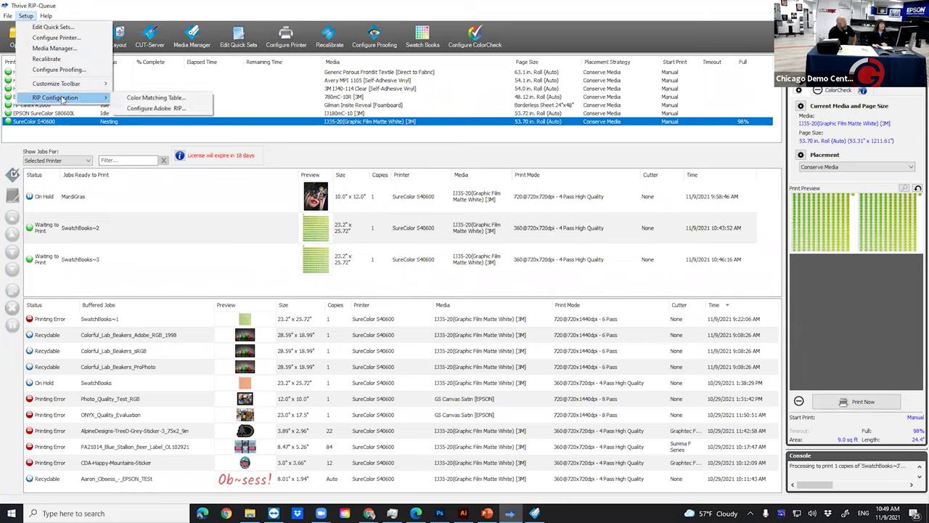
left_click(137, 99)
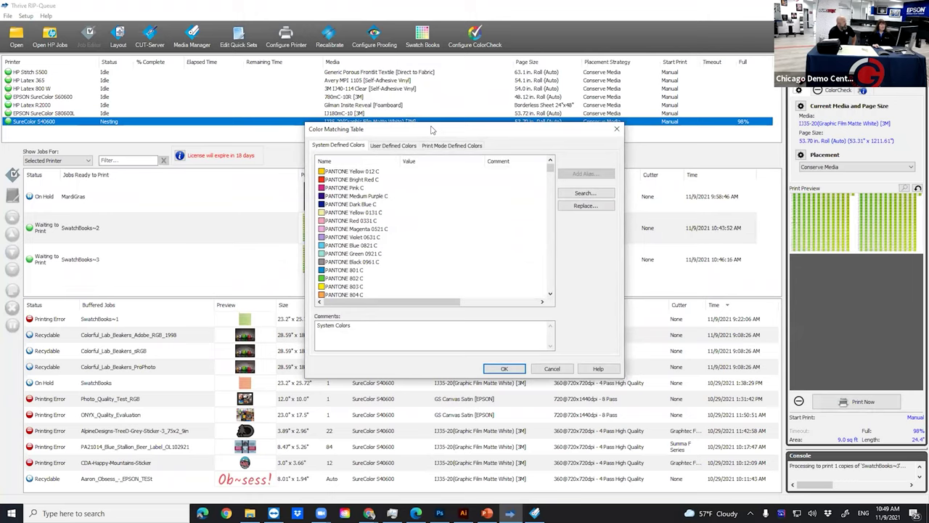
left_click_drag(431, 130, 404, 63)
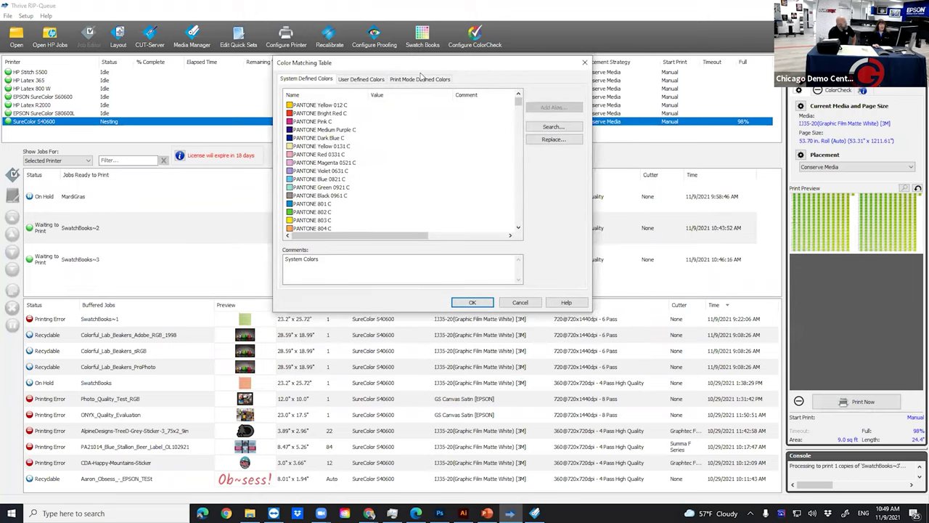
left_click(423, 78)
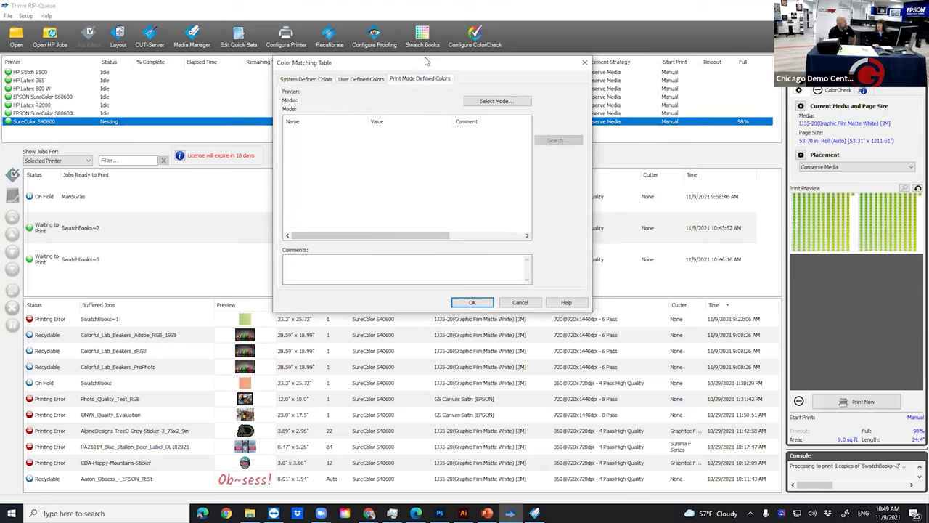
left_click_drag(434, 65, 439, 70)
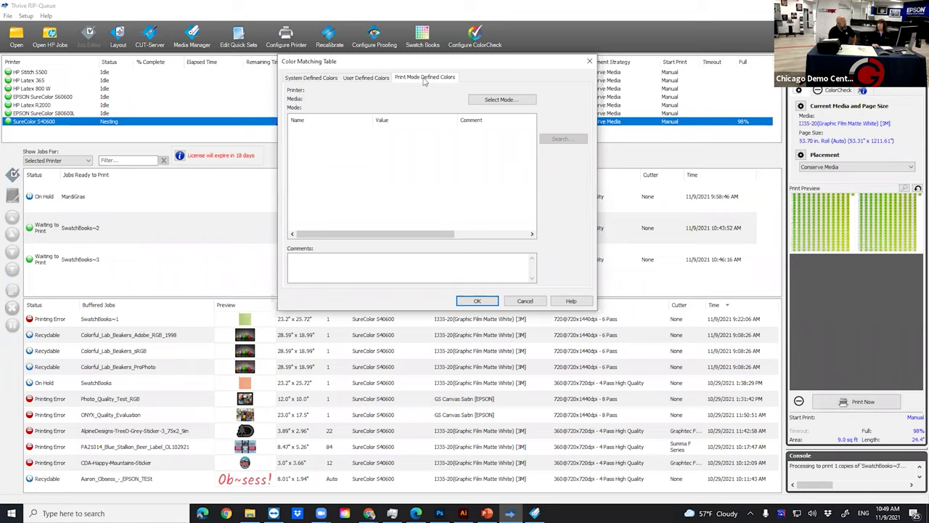
Step: Select the SureColor S40600 print mode 360@720x720dpi - 4 Pass High Quality for 3M IJ35-20(Graphic Film Matte White)
left_click(507, 99)
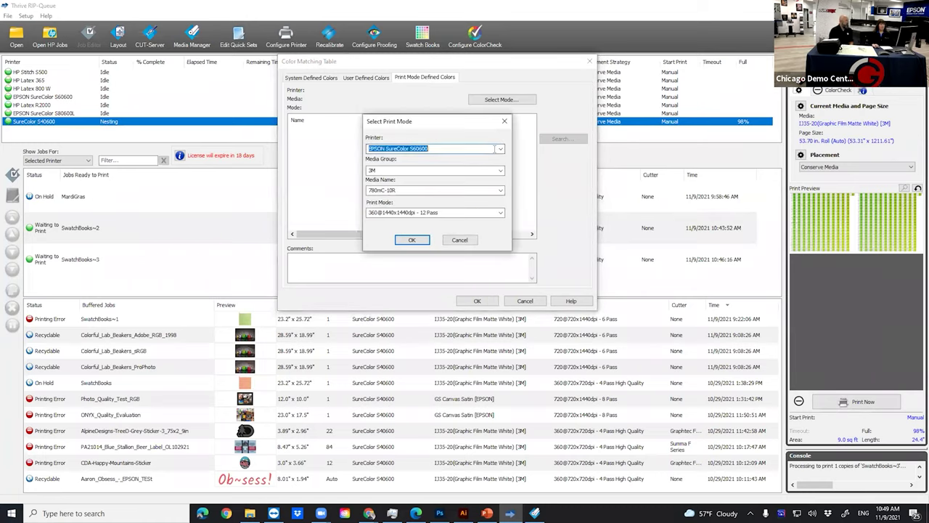
left_click(501, 150)
left_click(415, 195)
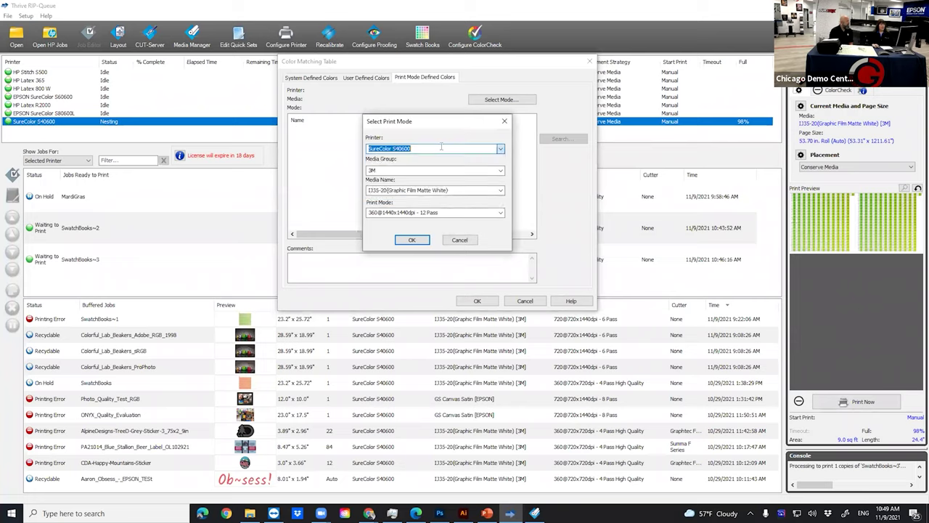
left_click(500, 171)
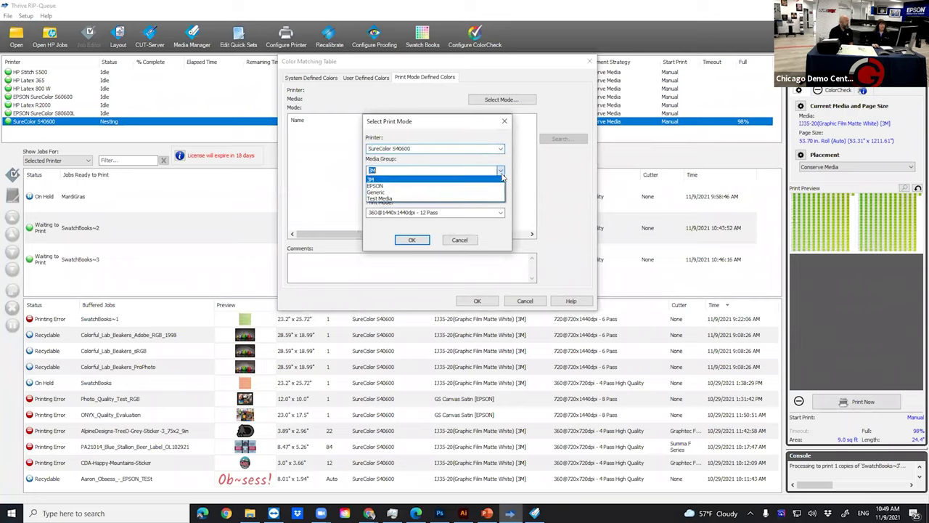
left_click(501, 176)
left_click(481, 190)
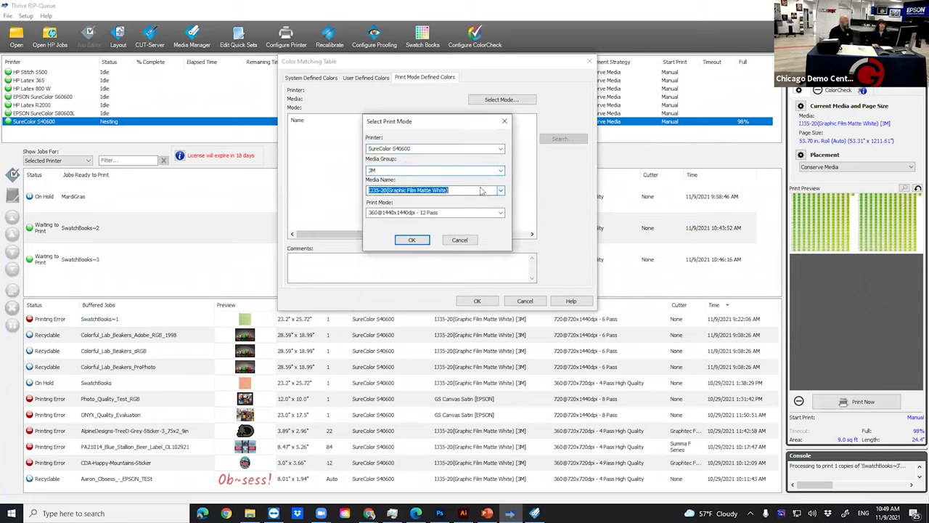
left_click(472, 199)
left_click(501, 212)
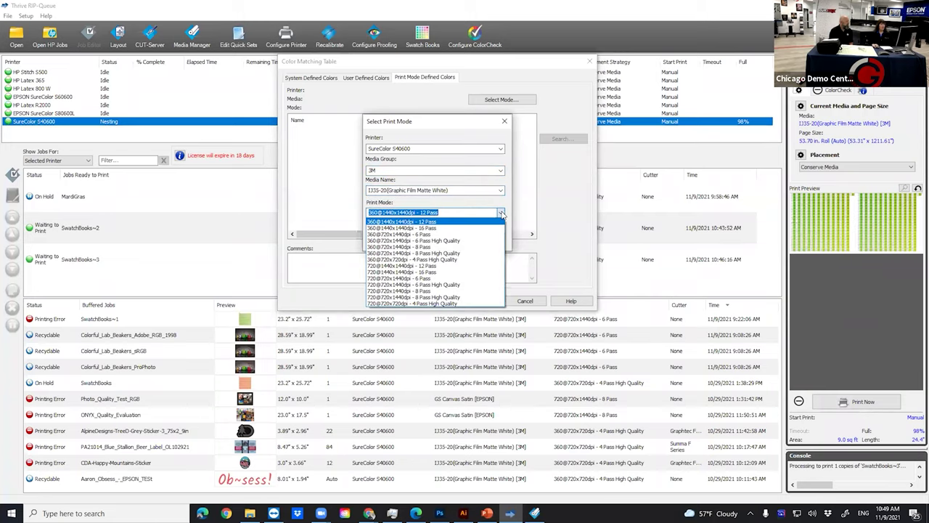
left_click(472, 260)
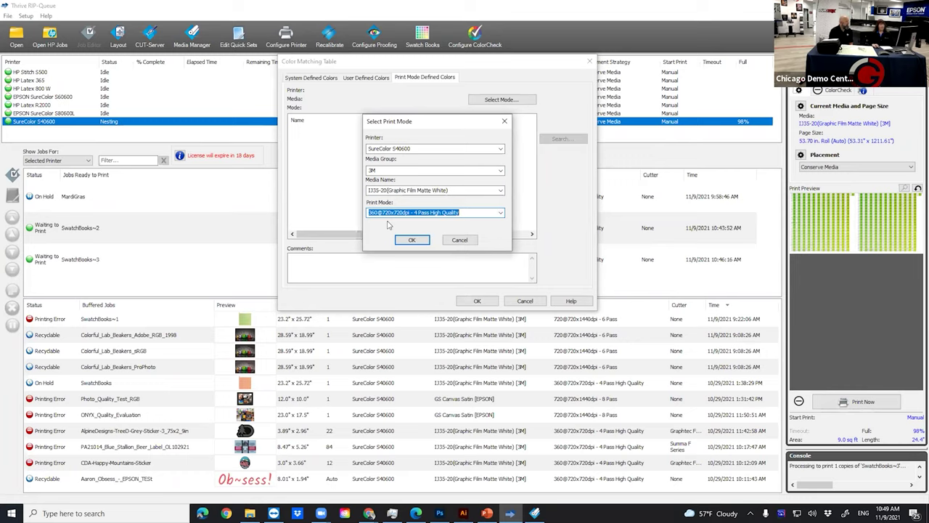
left_click(420, 244)
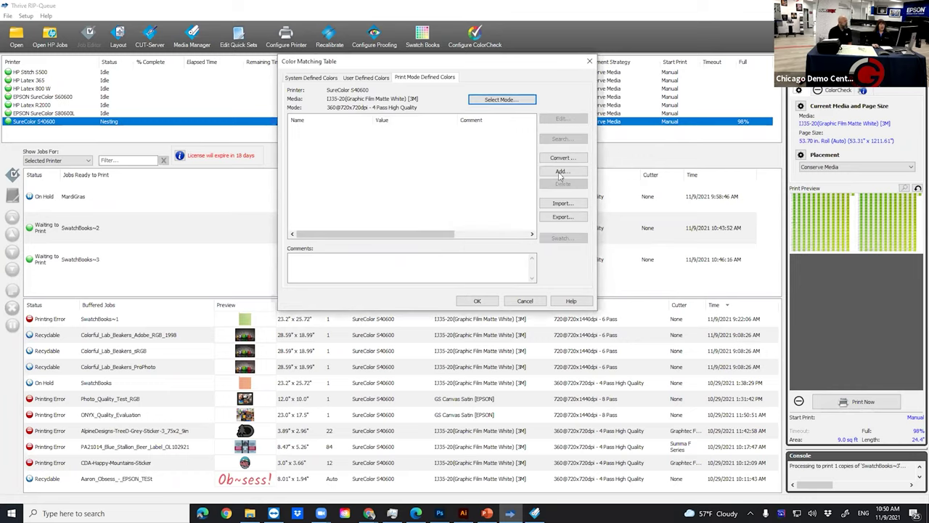
Step: Add a print mode color named PANTONE 368 C with cyan 42.4 and yellow 96.1
left_click(560, 173)
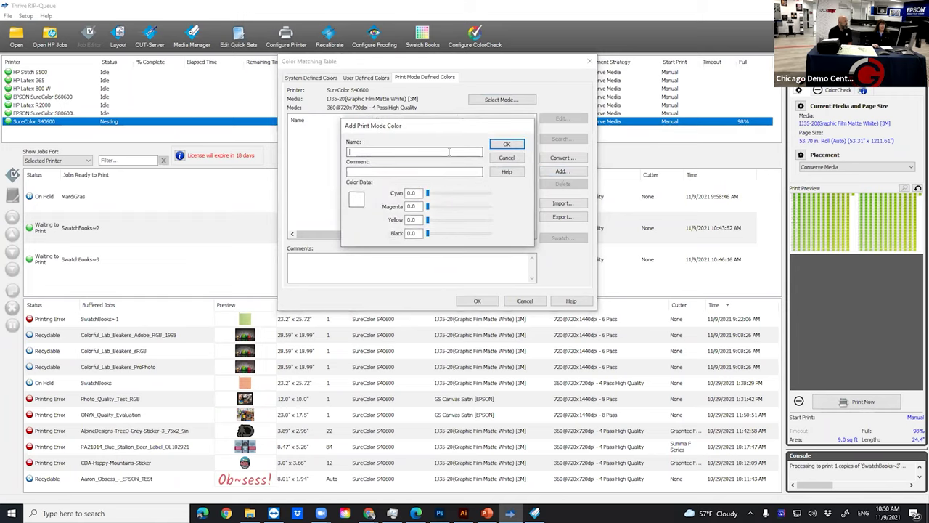
type("P")
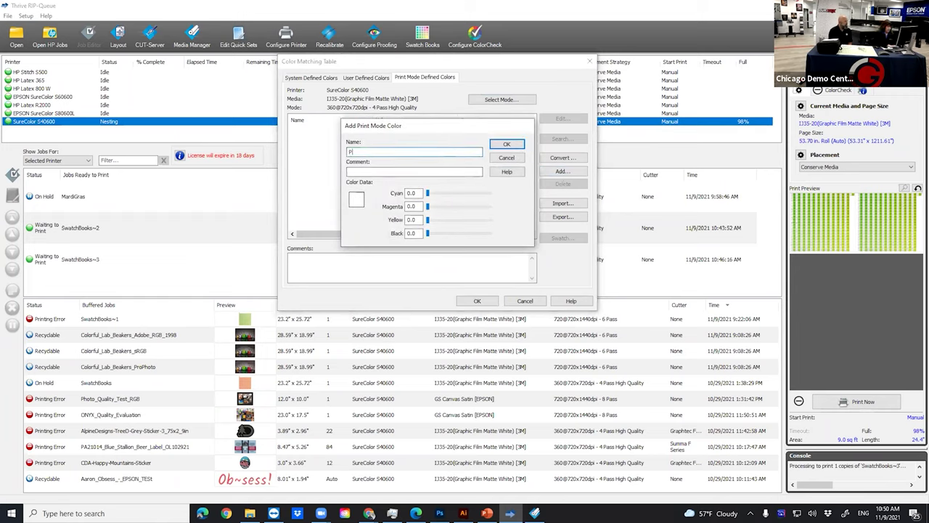
type("ANTONE 368 C")
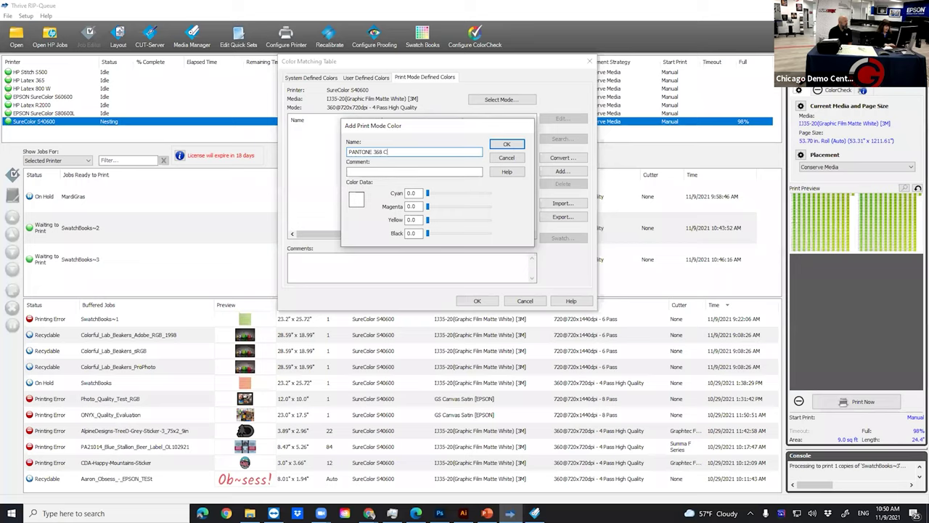
double_click(411, 194)
type("4")
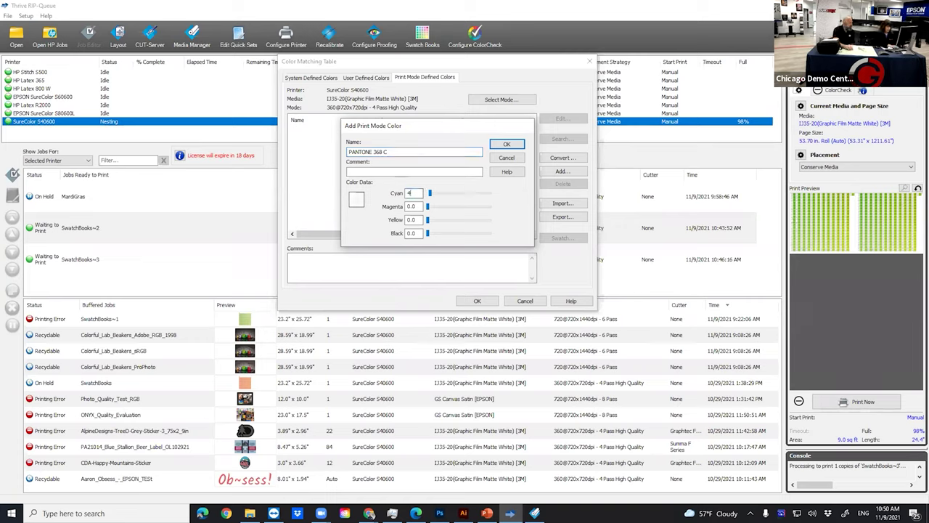
type("2.4")
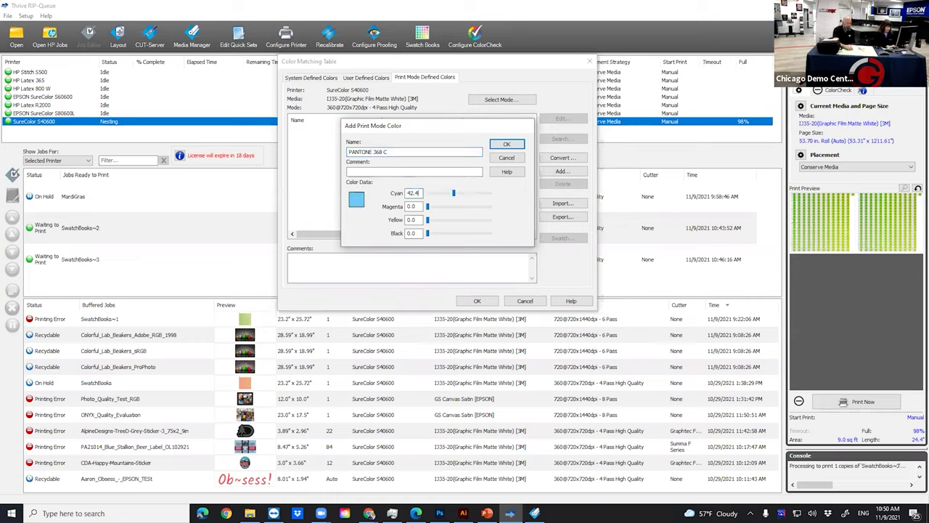
key("Tab")
key("Tab")
key("Tab")
type("96.1")
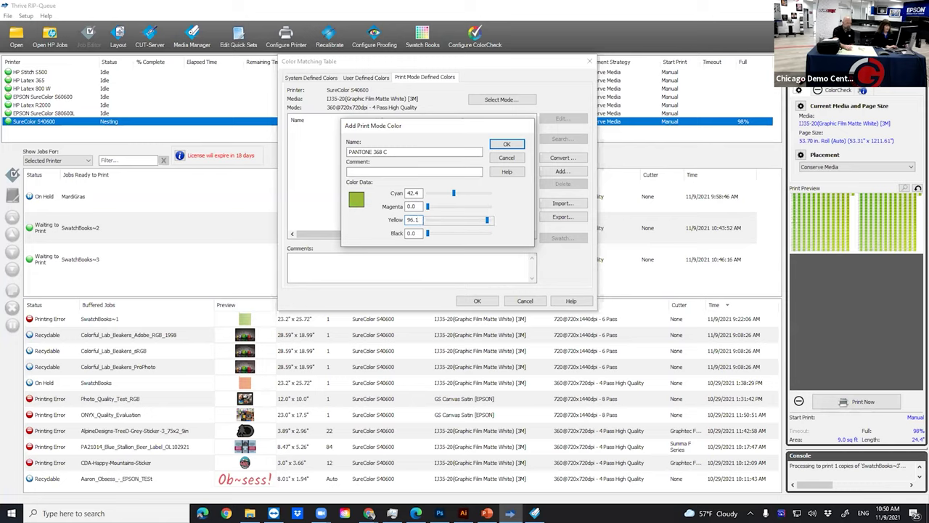
key("Tab")
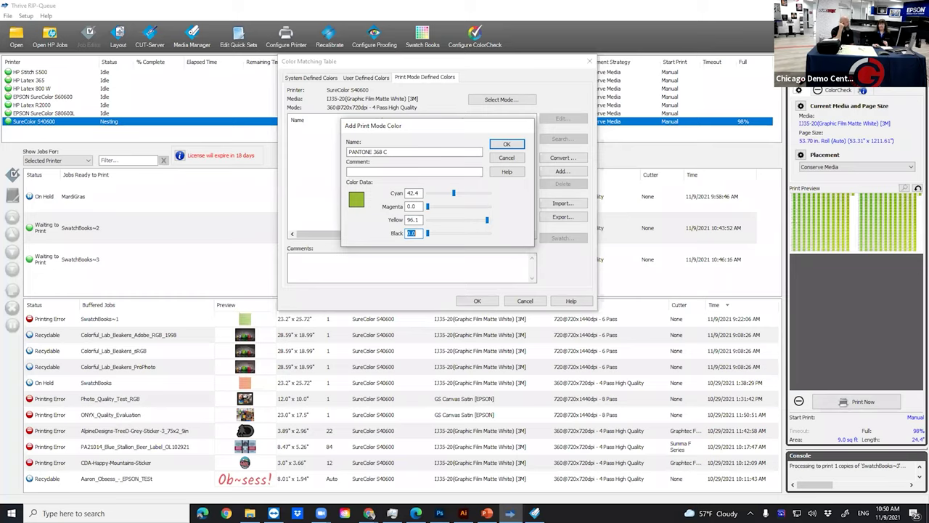
left_click(501, 144)
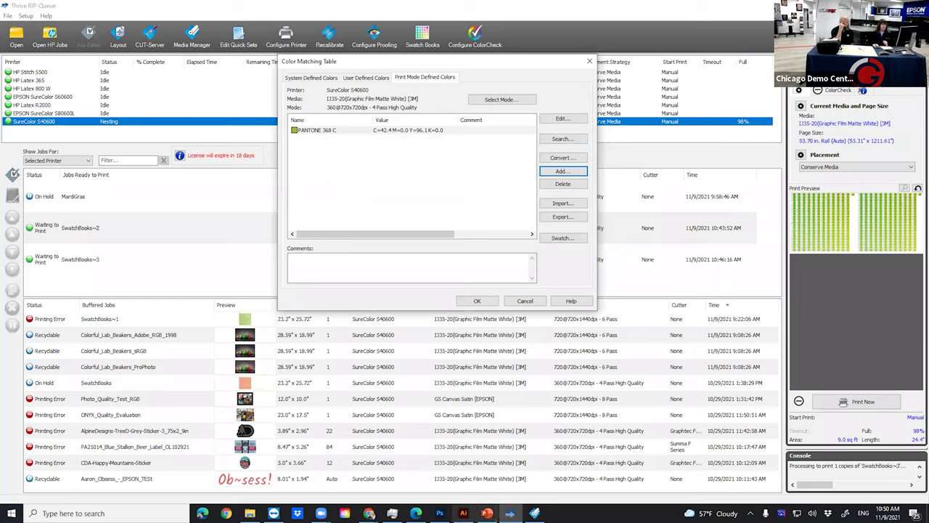
Step: Switch to Illustrator to look through the PANTONE+ Solid Coated swatches, and return to the RIP
left_click(463, 514)
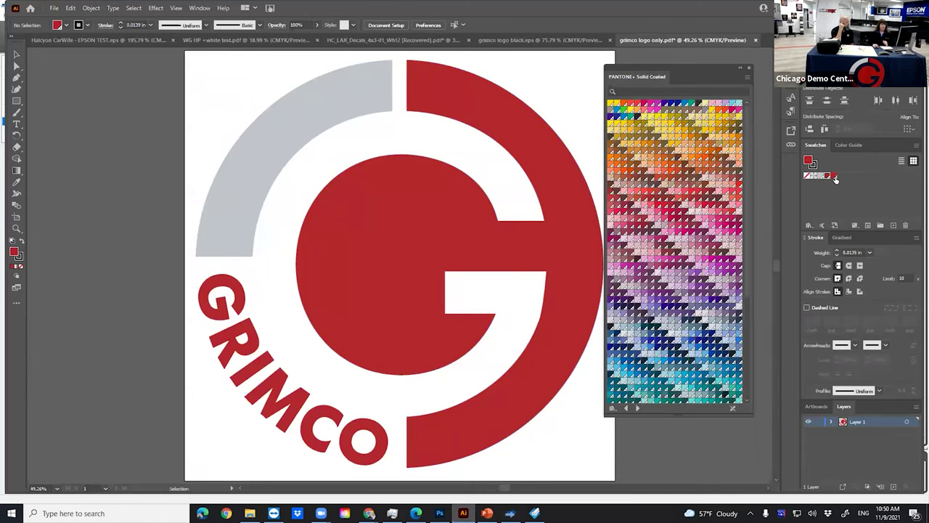
scroll(693, 261, "down", 5)
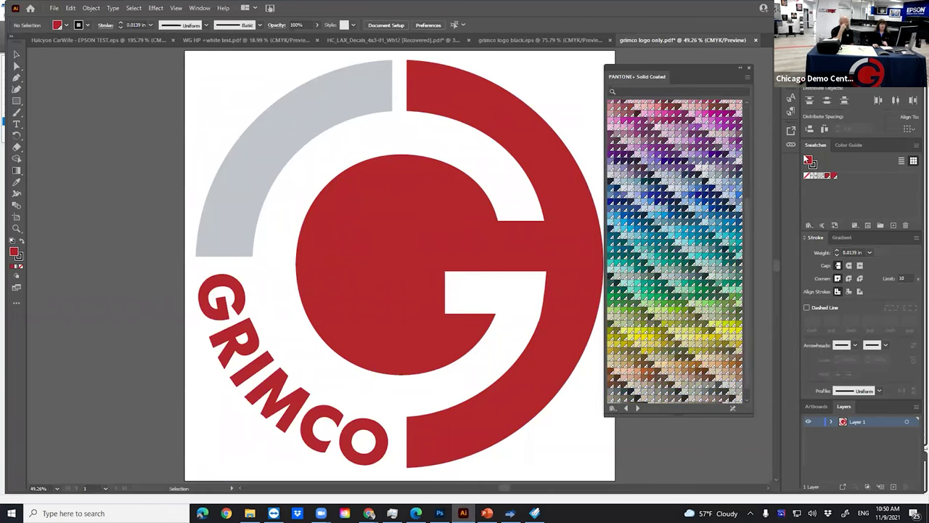
key("alt+Tab")
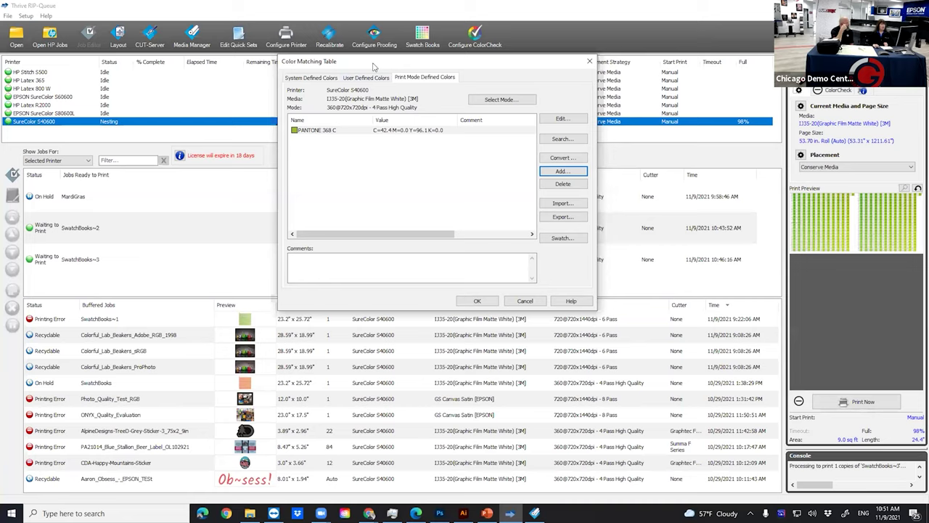
Step: Move the Color Matching Table lower to uncover the printer list, and switch to the PowerPoint color management presentation
left_click_drag(373, 67, 394, 160)
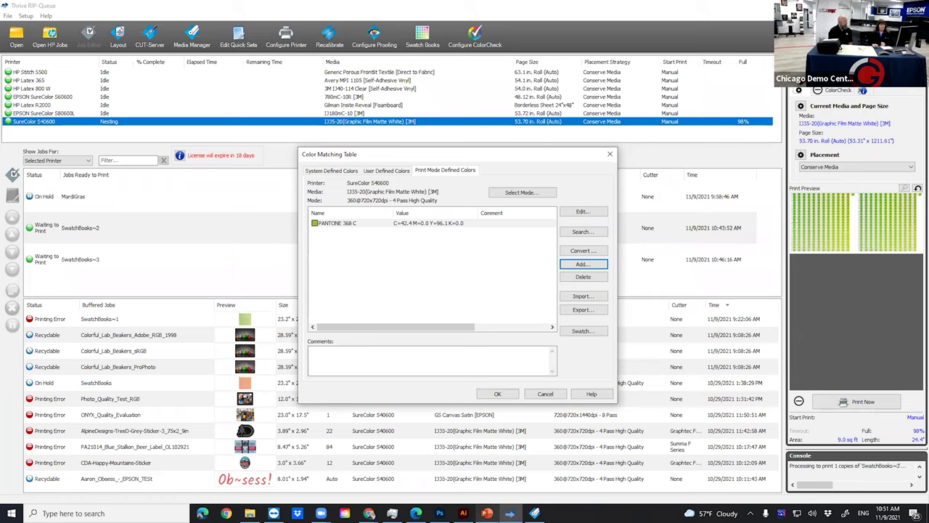
left_click(487, 513)
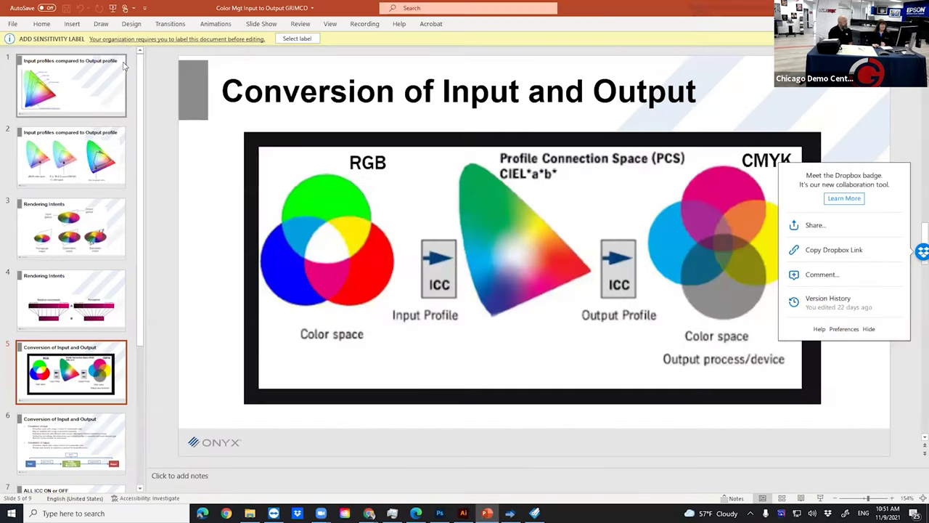
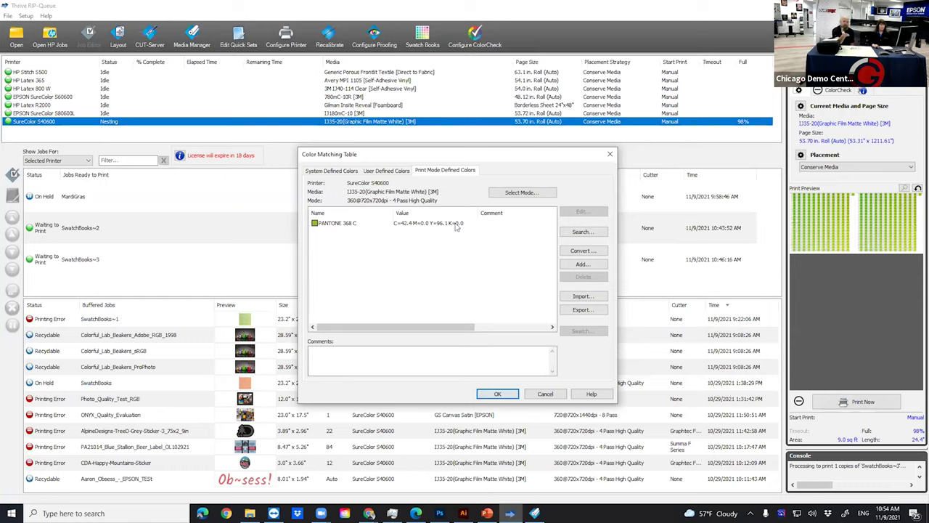
Step: View the PANTONE 368 C entry without changing it, and save and close the Color Matching Table
left_click(456, 225)
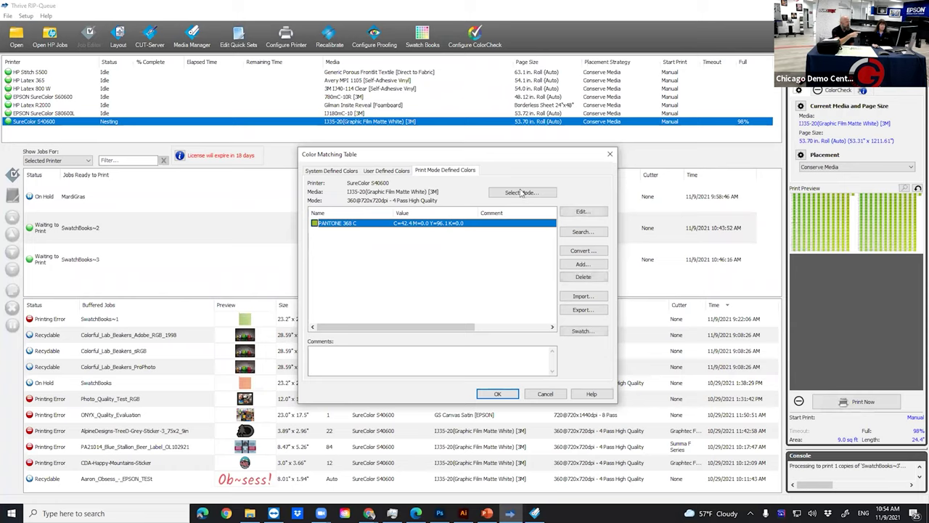
left_click(579, 214)
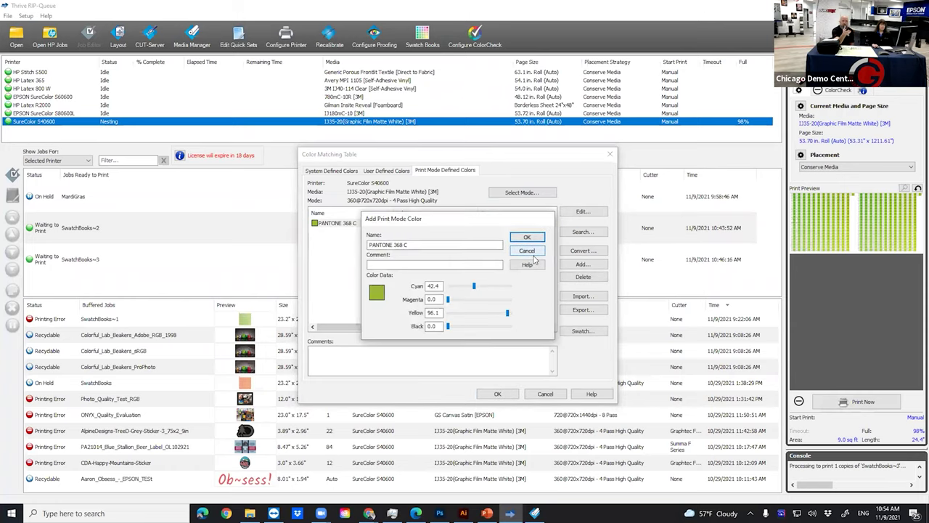
left_click(533, 252)
left_click(507, 253)
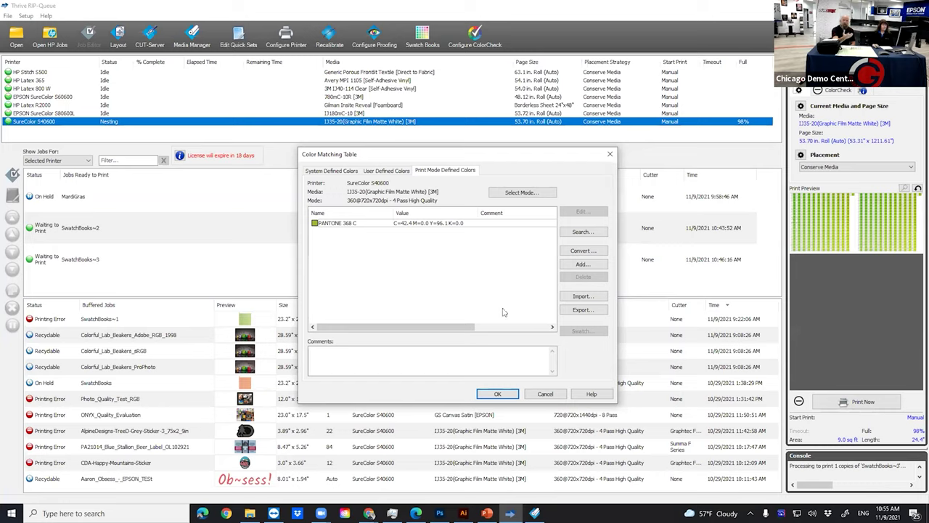
left_click(497, 395)
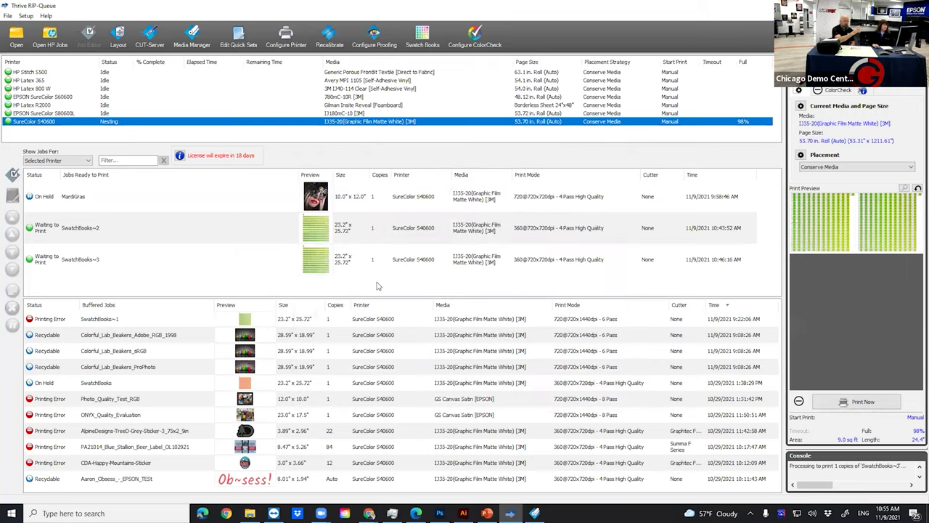
Step: Switch to Illustrator and save the Grimco logo as the PDF "grimco logo only" on the Desktop
left_click(463, 513)
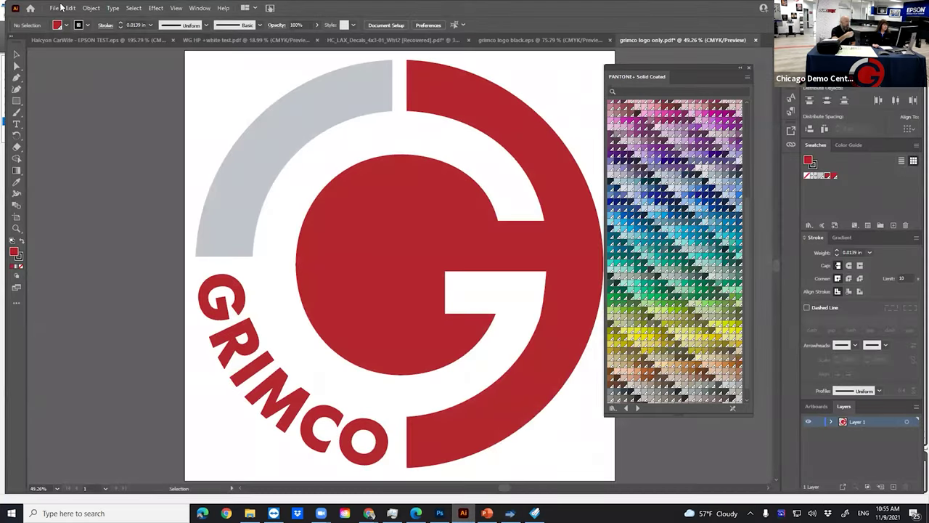
left_click(56, 8)
left_click(101, 111)
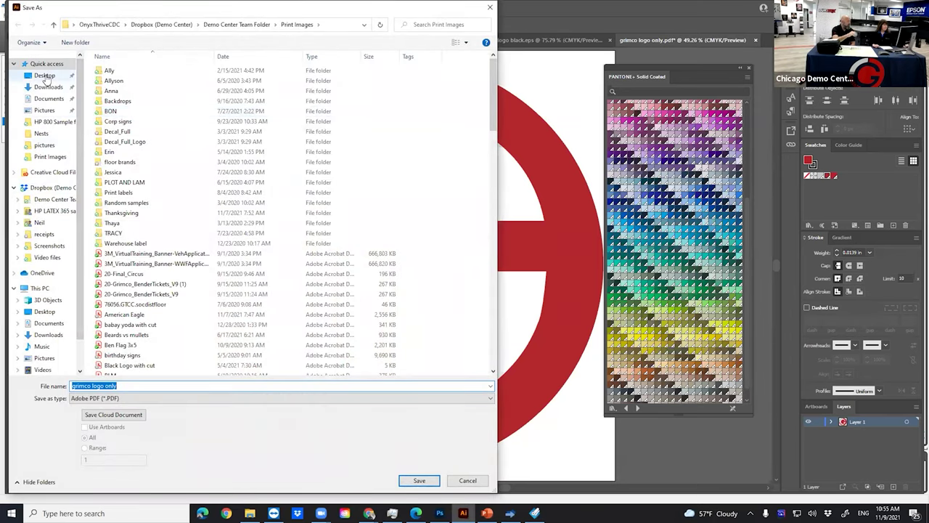
left_click(44, 76)
left_click(420, 481)
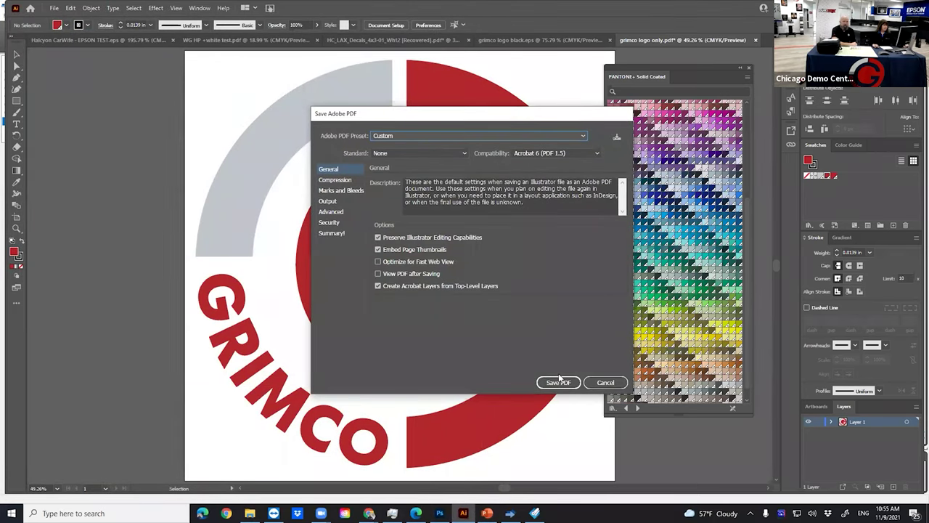
left_click(559, 381)
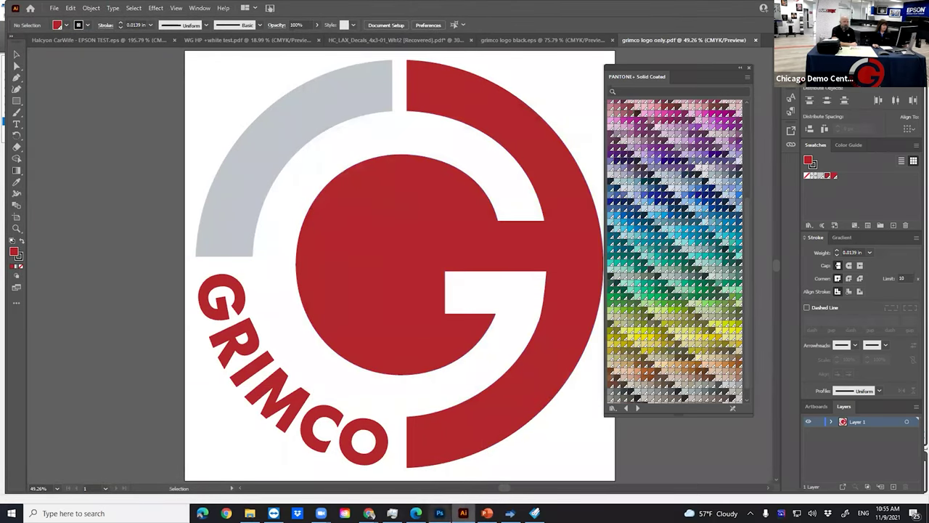
Step: Switch to the RIP, load "grimco logo only" from the Desktop without opening it in Job Editor, and select its job
left_click(510, 513)
left_click(16, 36)
left_click(339, 154)
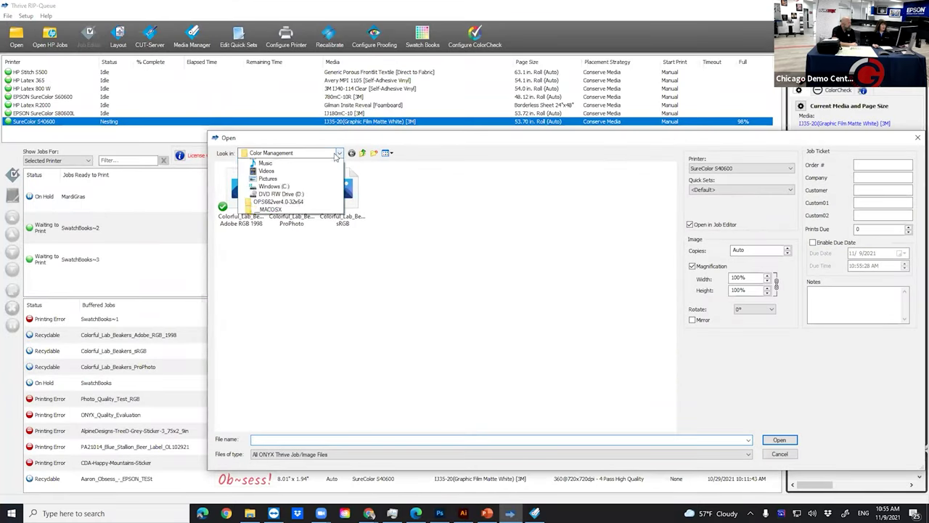
left_click(269, 161)
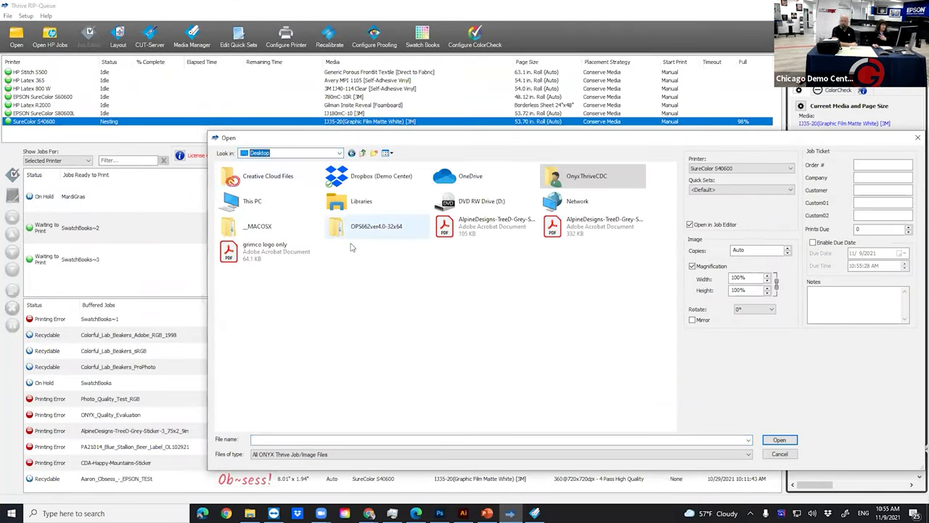
left_click(265, 250)
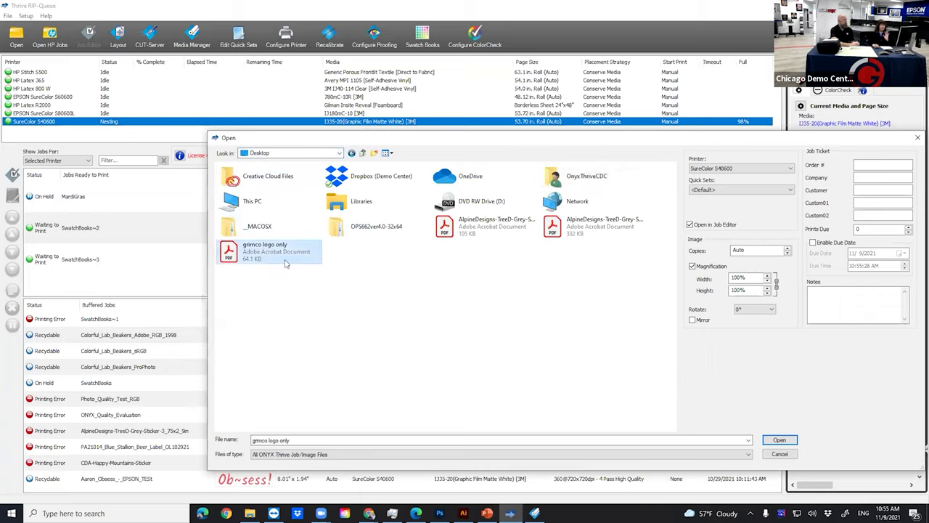
left_click(706, 227)
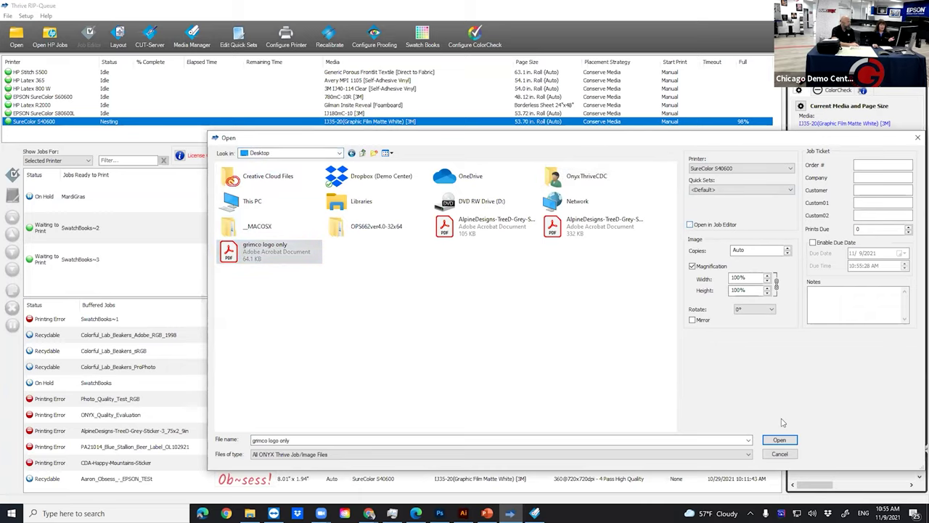
left_click(780, 440)
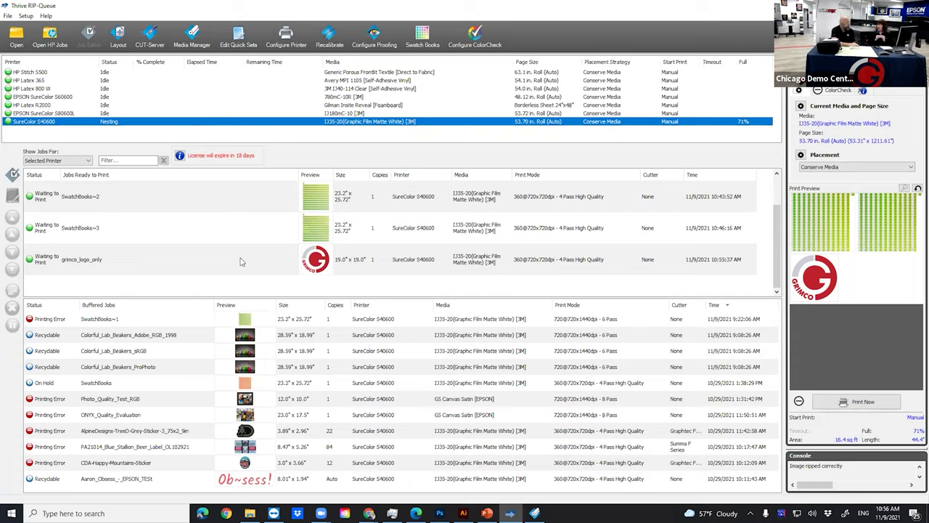
left_click(251, 260)
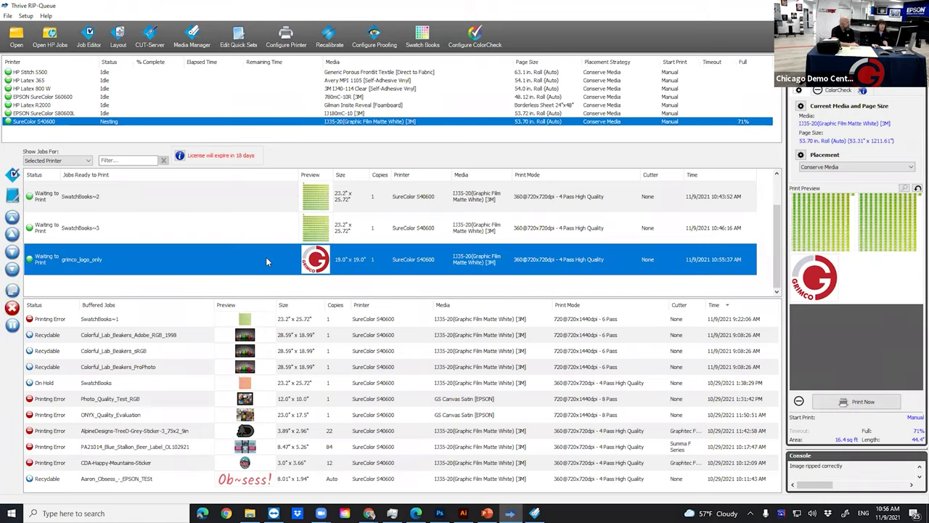
Step: Review the named colors used in the grimco_logo_only job's properties, closing them without changes
right_click(266, 262)
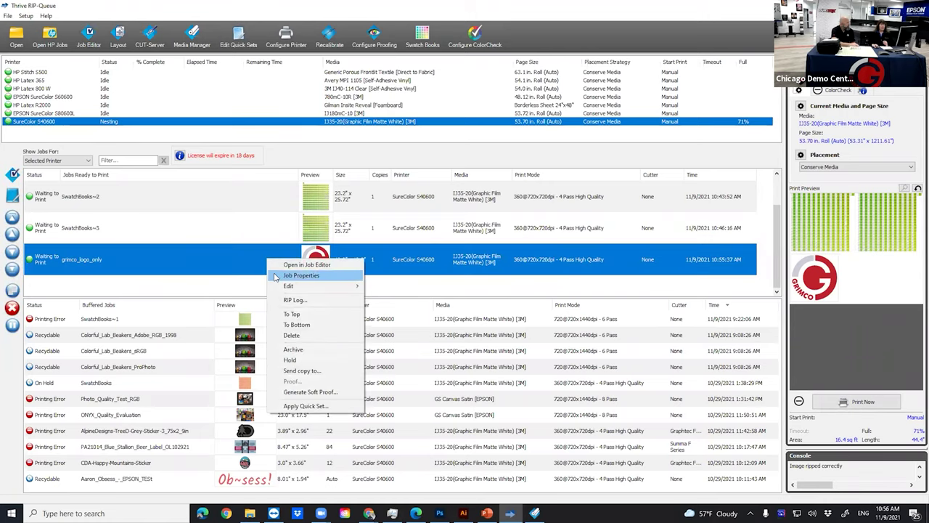
left_click(244, 258)
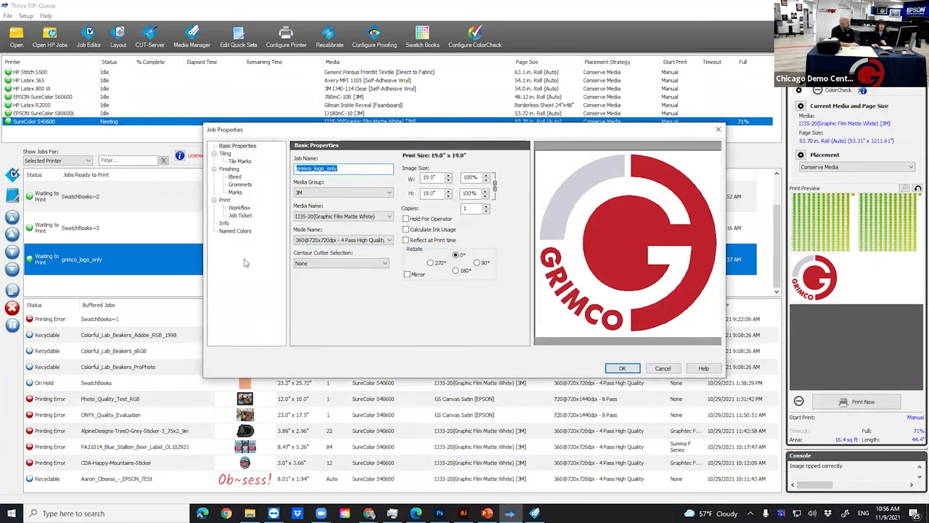
left_click(237, 231)
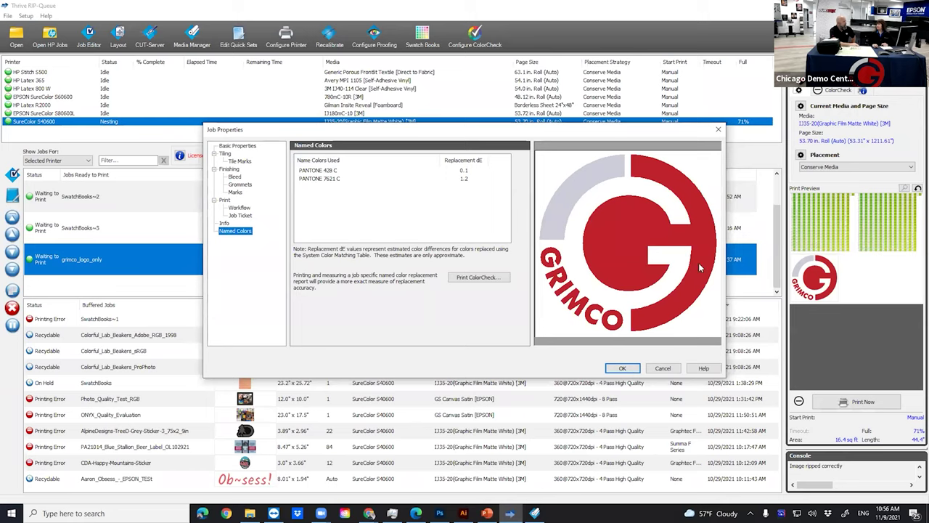
left_click(660, 369)
Step: Open the grimco_logo_only job in Job Editor to check its named colors, and submit the job for printing
right_click(305, 259)
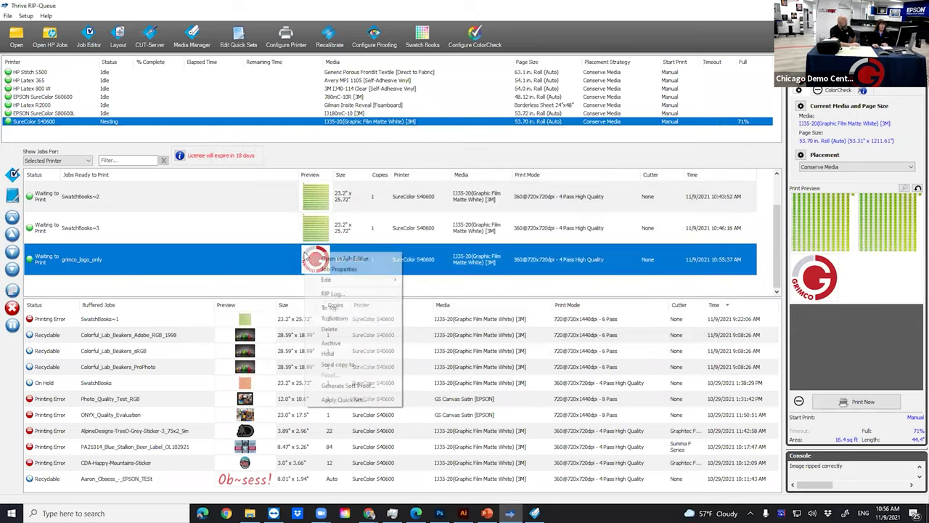
left_click(348, 258)
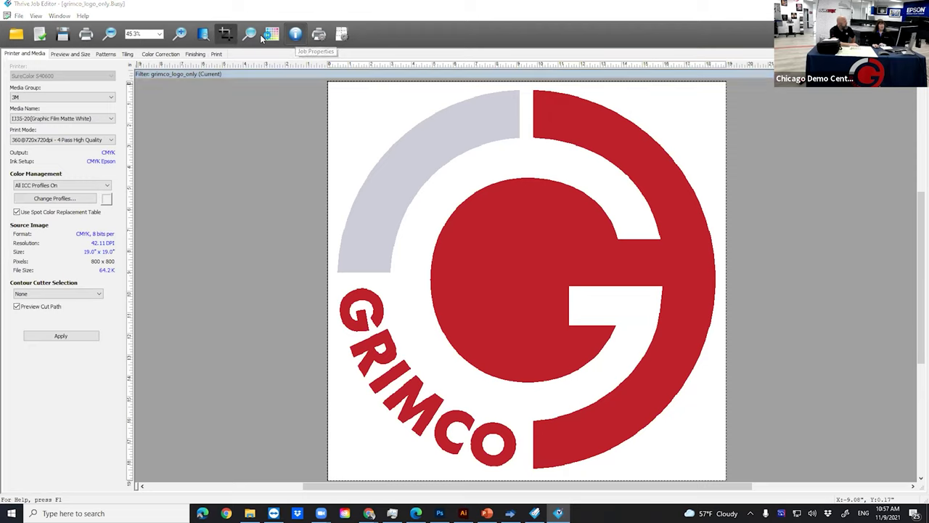
left_click(295, 34)
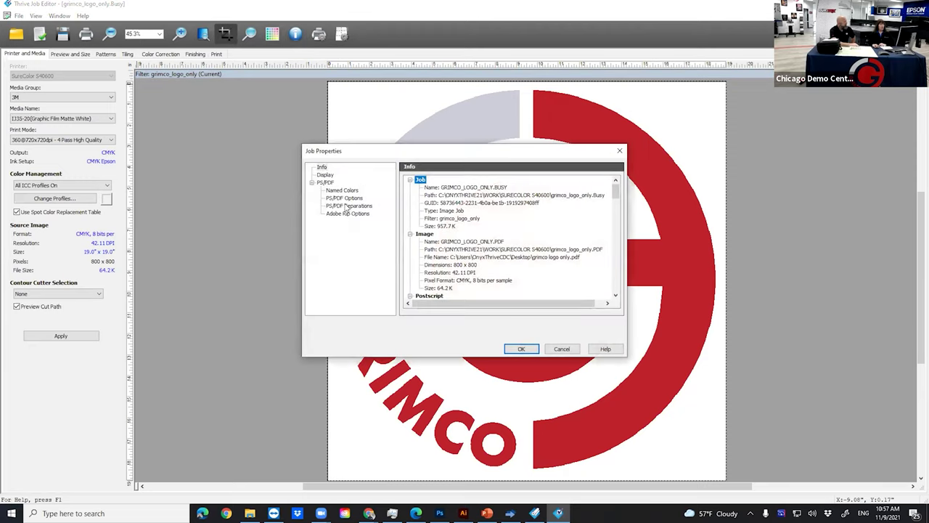
left_click(343, 191)
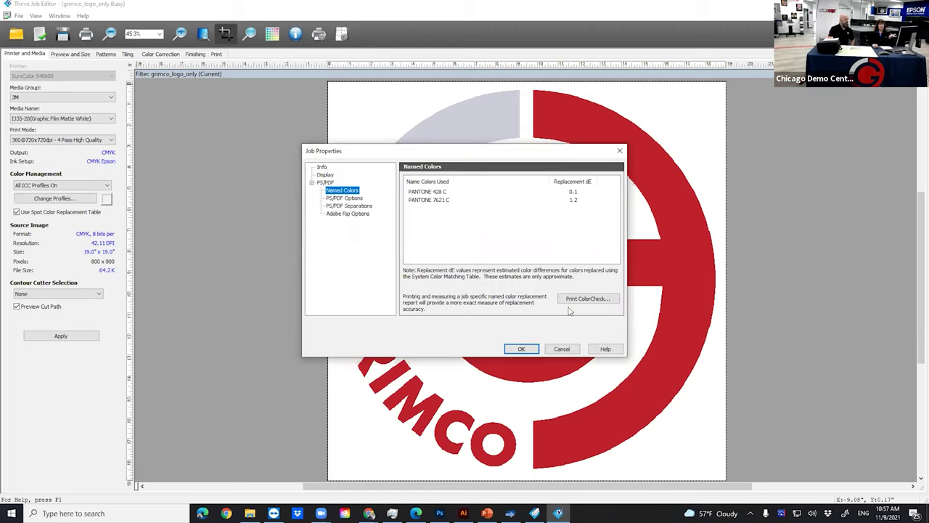
left_click(575, 350)
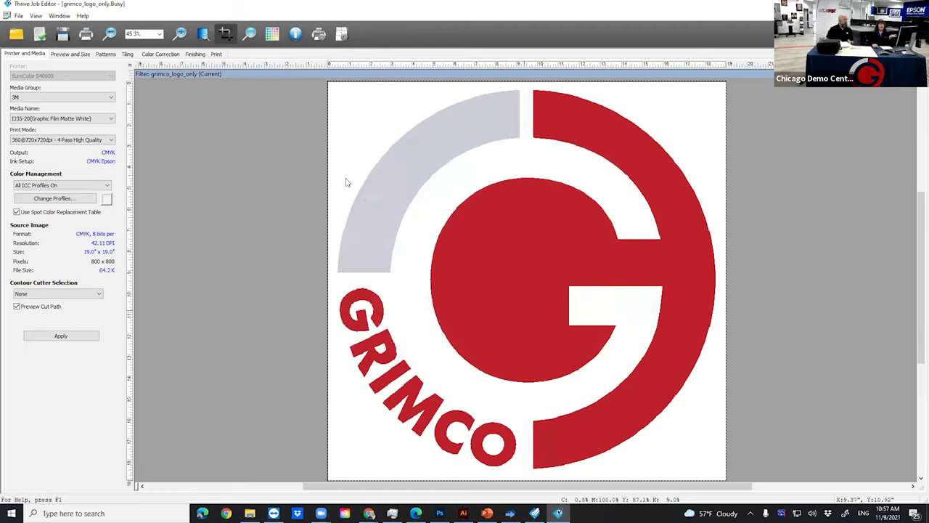
left_click(86, 35)
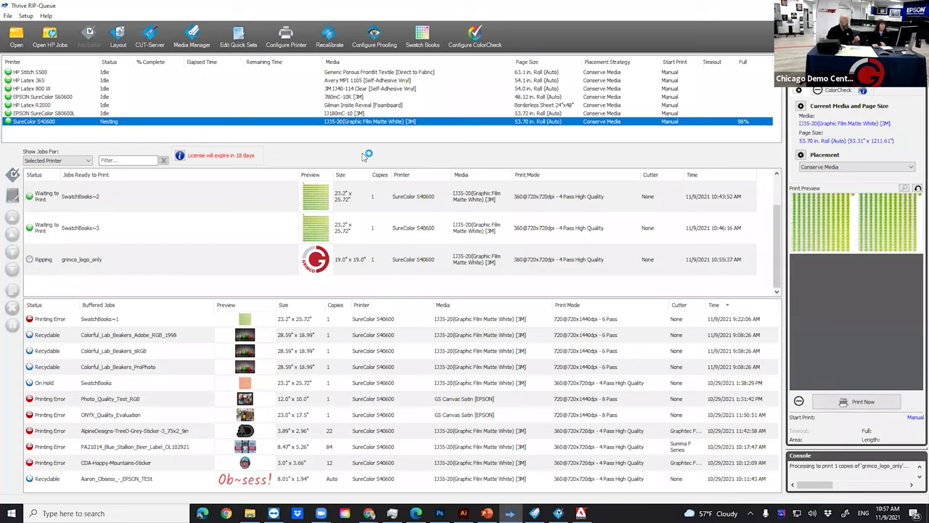
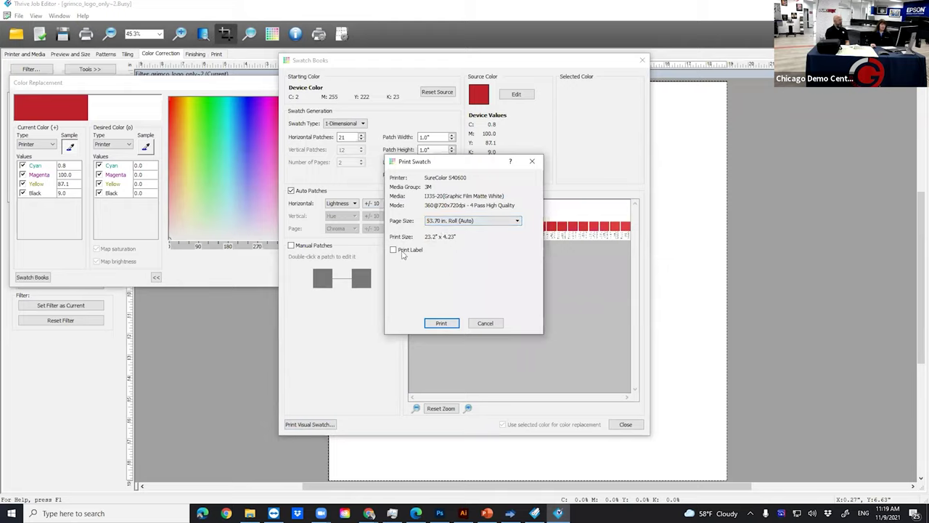
Step: Print the one-dimensional red visual swatch without a label, check its job in RIP-Queue, and return to Job Editor
left_click(442, 323)
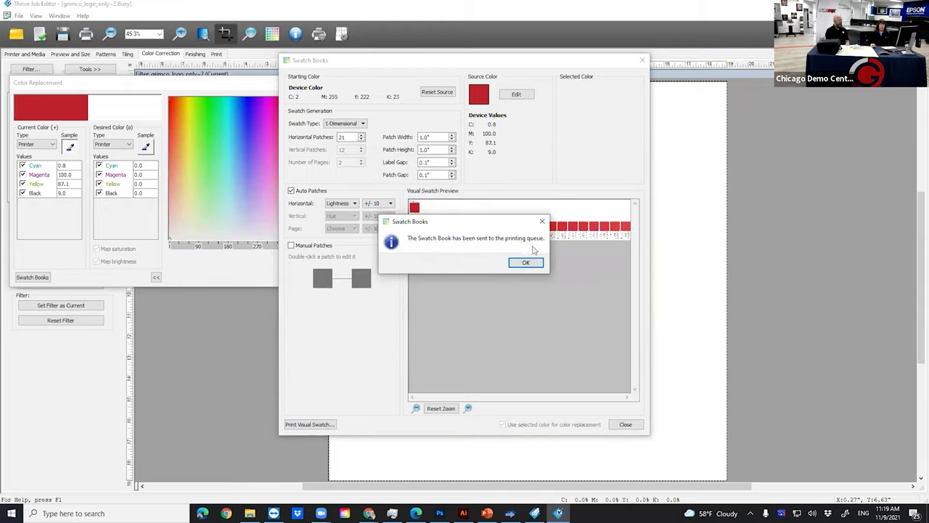
left_click(532, 262)
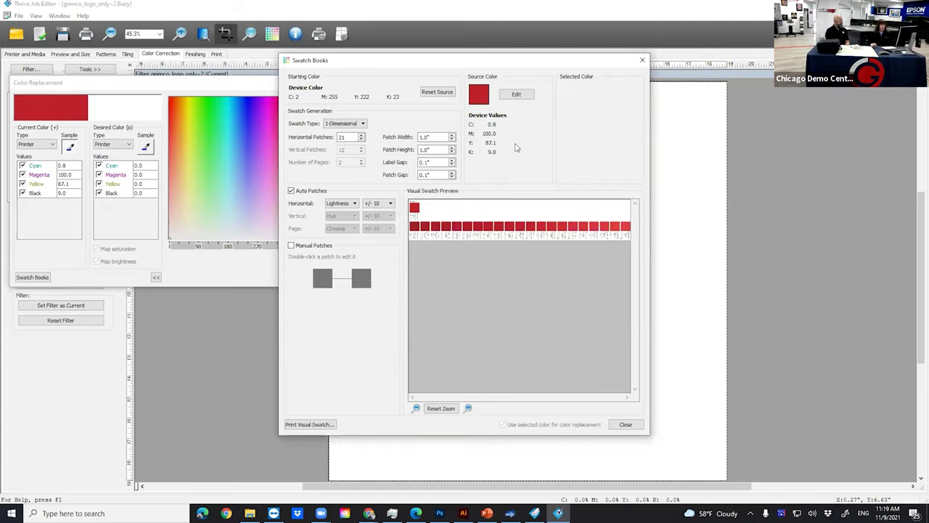
left_click(511, 513)
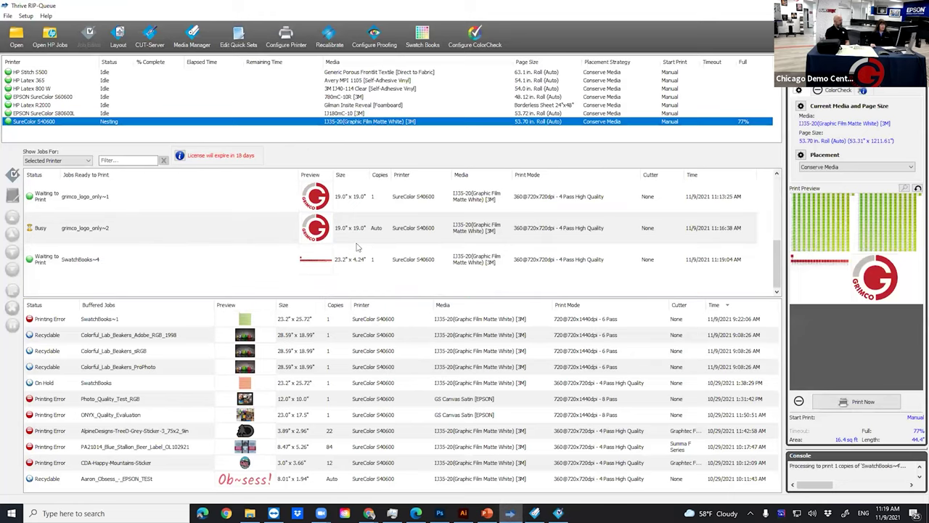
left_click(314, 269)
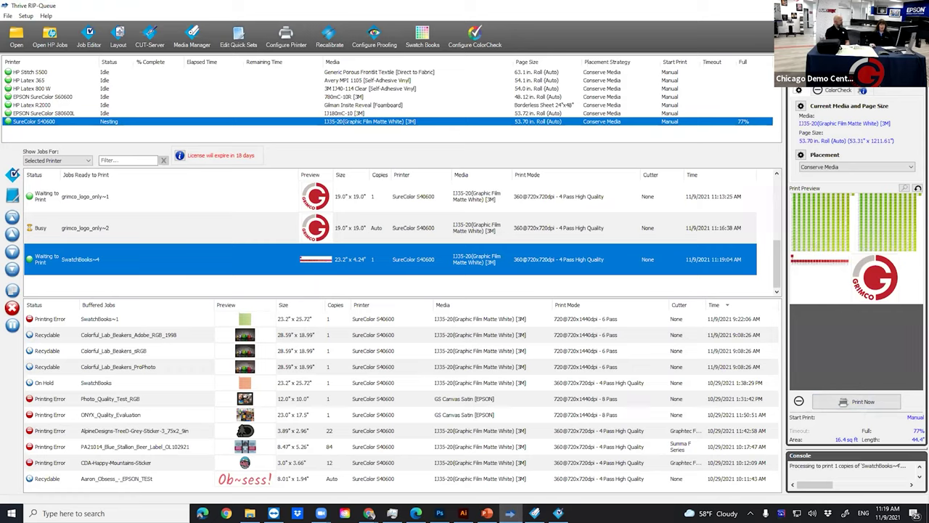
mouse_move(535, 513)
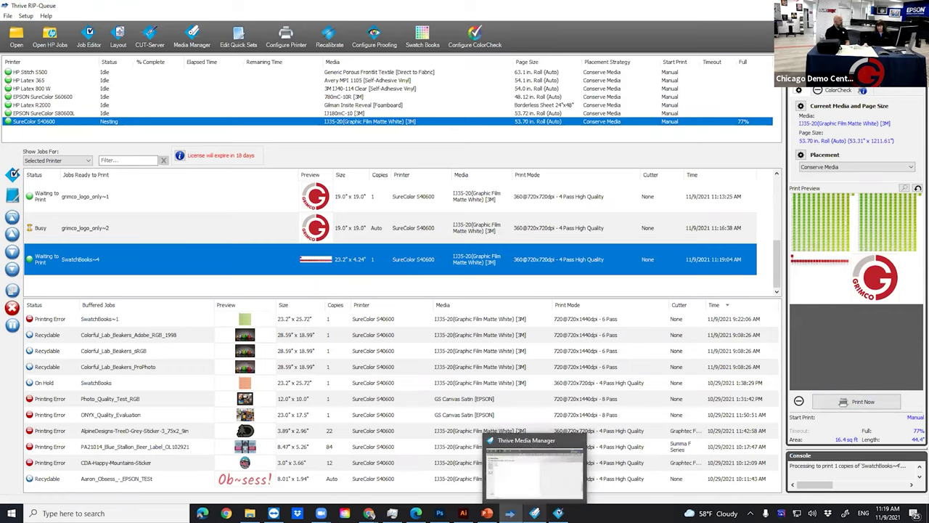
left_click(558, 514)
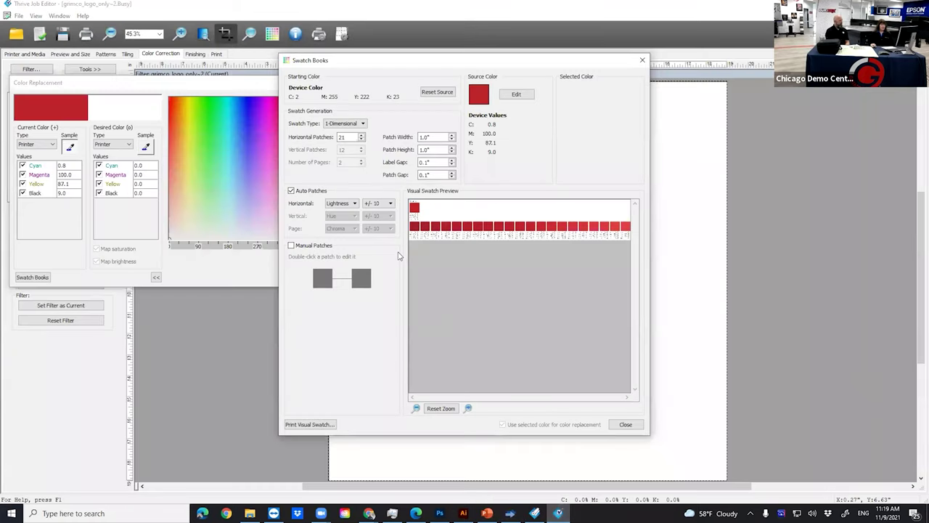
Step: Select a lighter red patch near the end of the swatch row and add it to the print mode as "Logo Red"
left_click(594, 227)
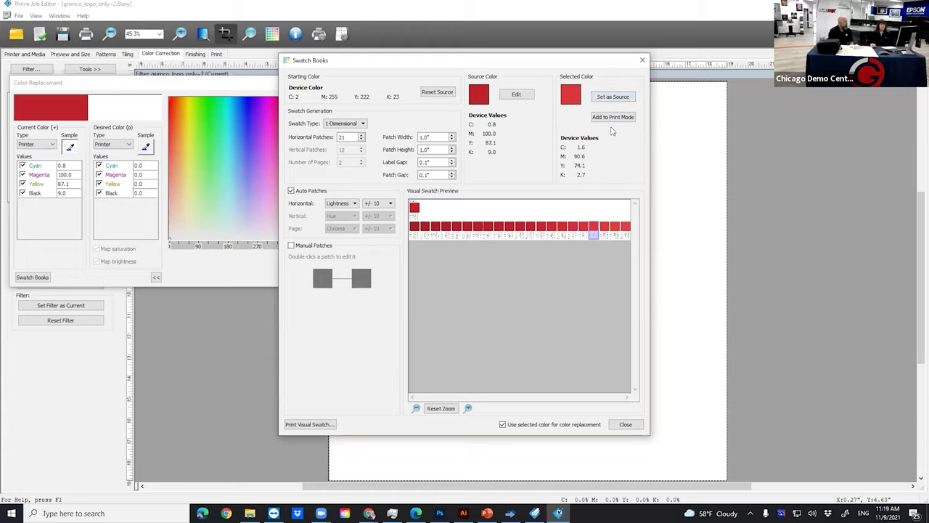
left_click(610, 118)
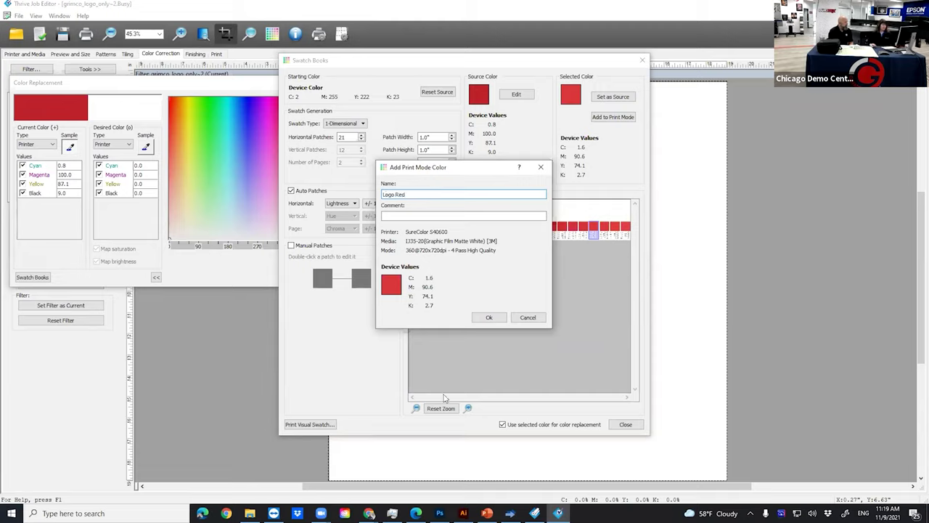
left_click(486, 318)
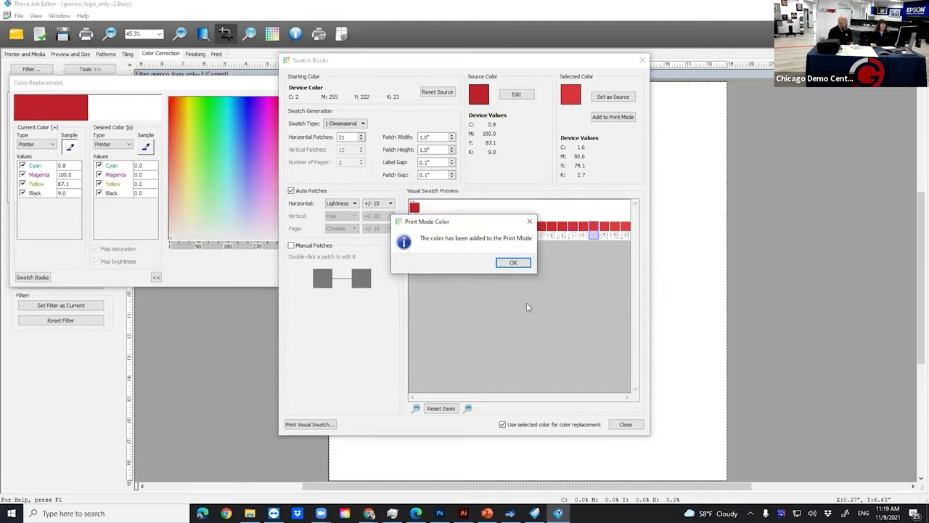
left_click(507, 263)
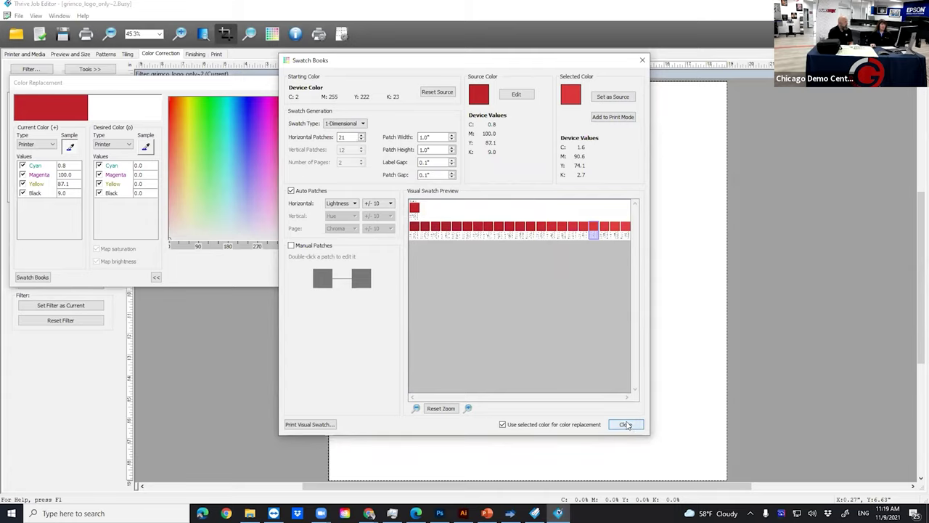
Step: Apply the selected swatch color as the logo's red replacement and submit the corrected job for printing
left_click(626, 424)
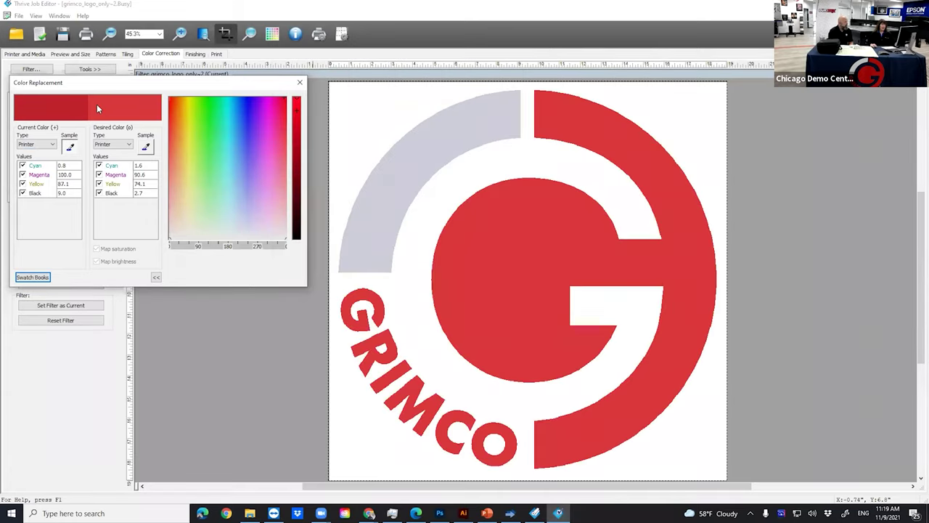
left_click(299, 82)
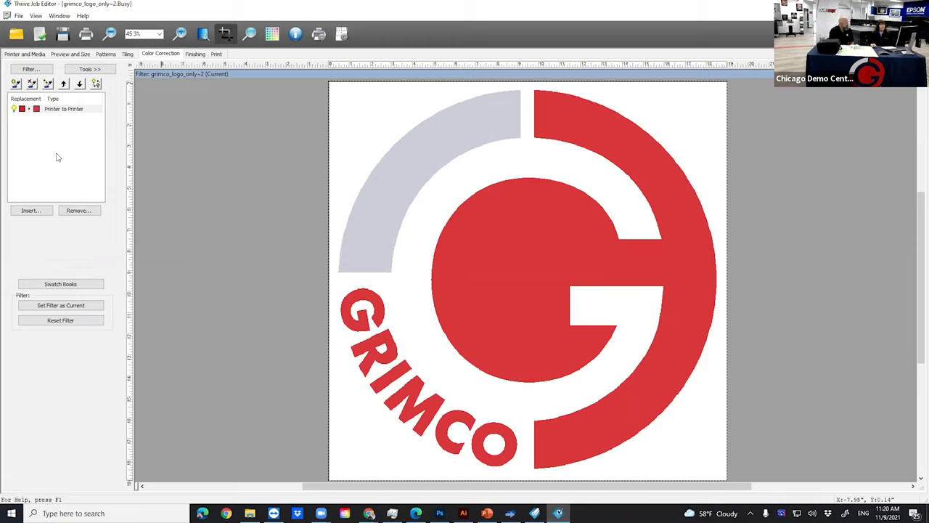
left_click(86, 35)
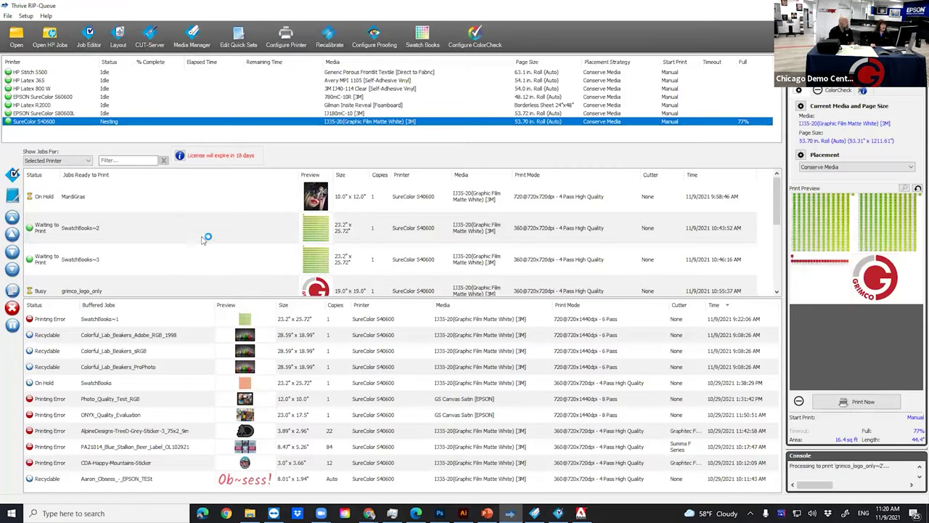
left_click(233, 191)
right_click(235, 187)
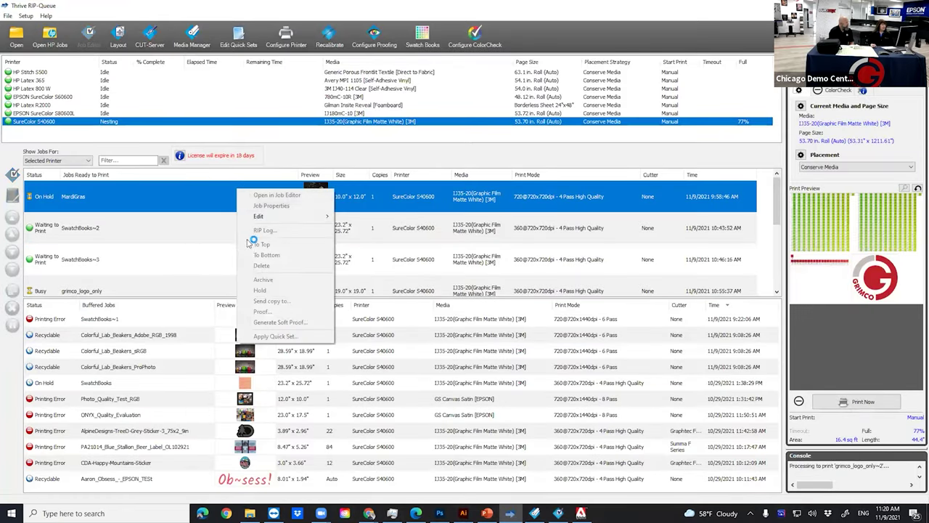
left_click(194, 197)
Step: Open the MardiGras PDF from the HP 800 Sample files folder in the Demo Center Dropbox in Job Editor
left_click(16, 37)
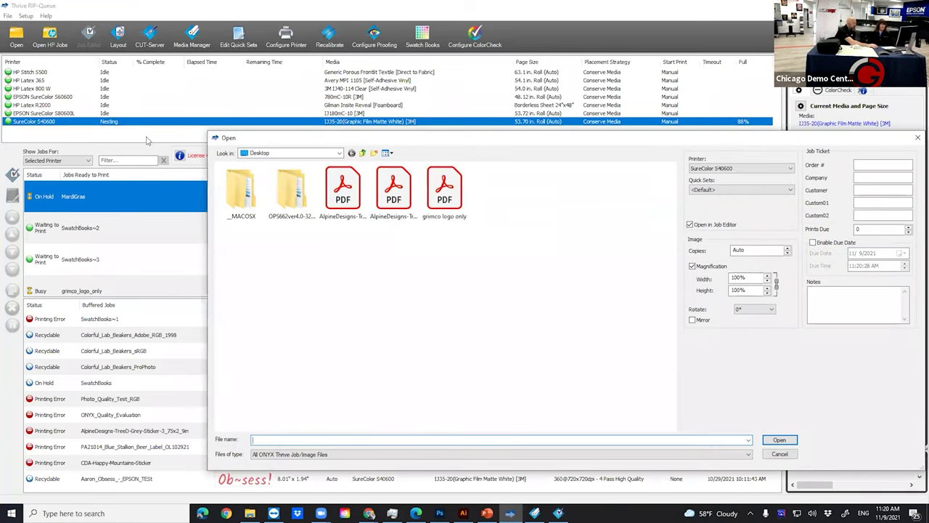
left_click(290, 153)
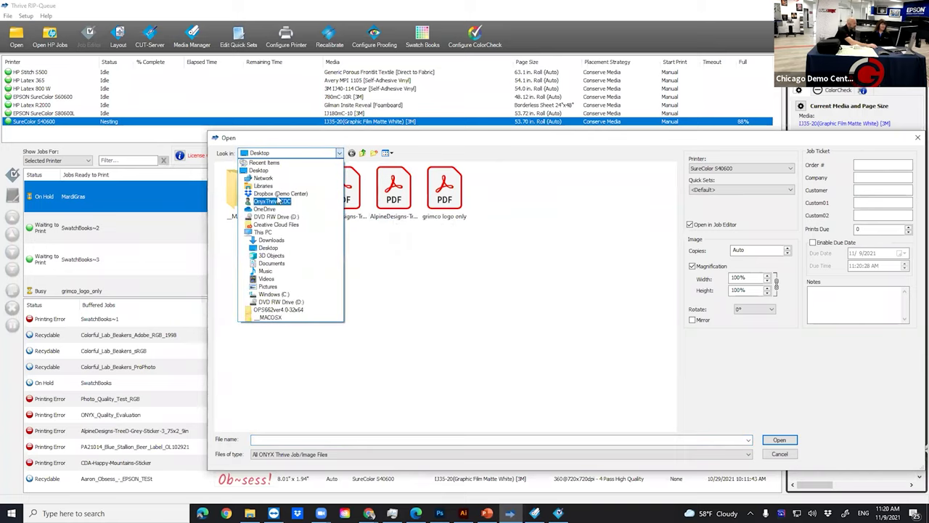
left_click(256, 193)
double_click(255, 178)
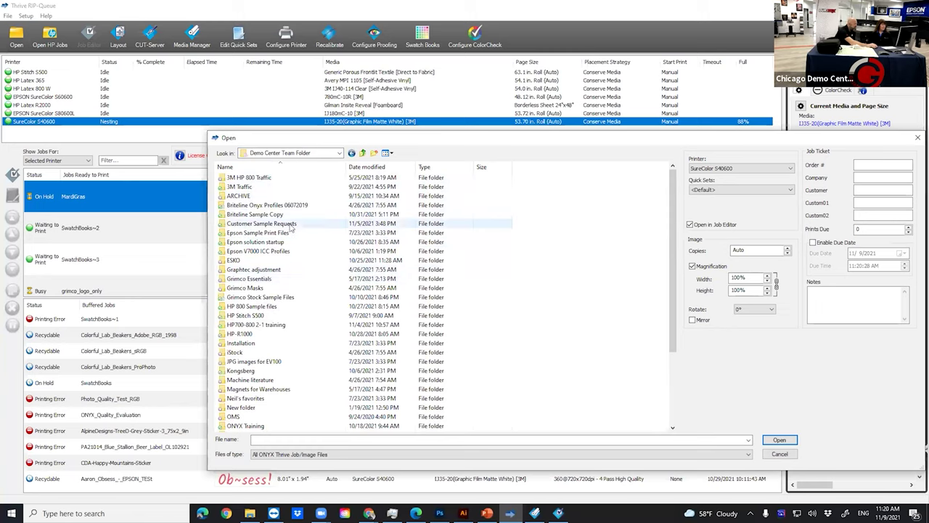
double_click(251, 305)
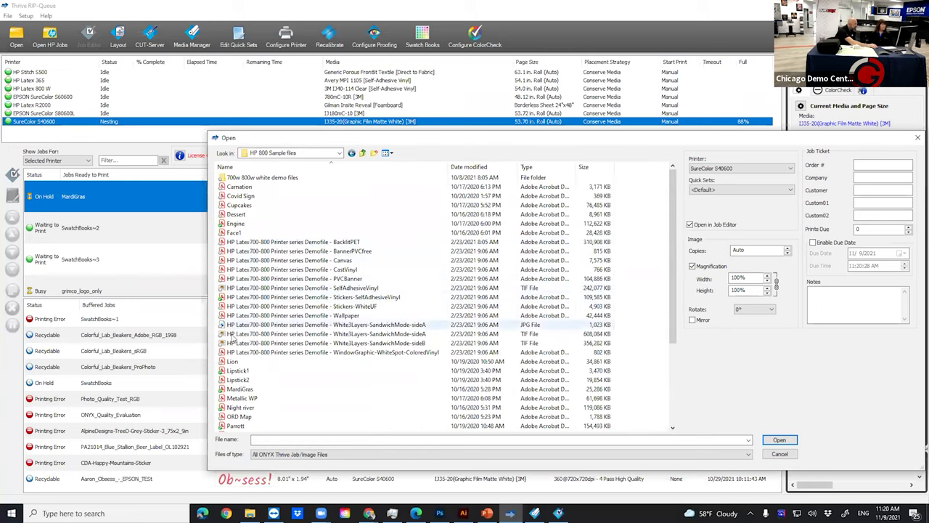
double_click(240, 389)
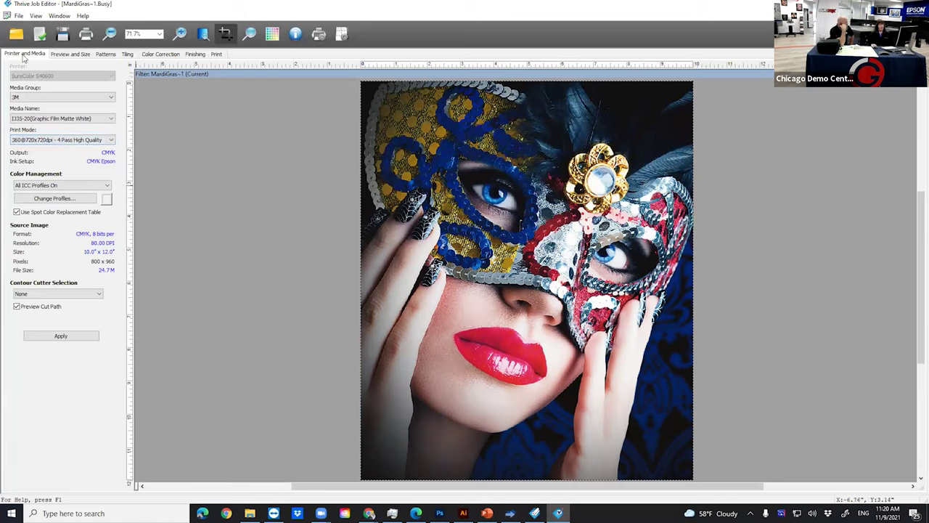
Step: Set the MardiGras job's color management to All ICC Profiles Off and apply it to the preview
left_click(71, 186)
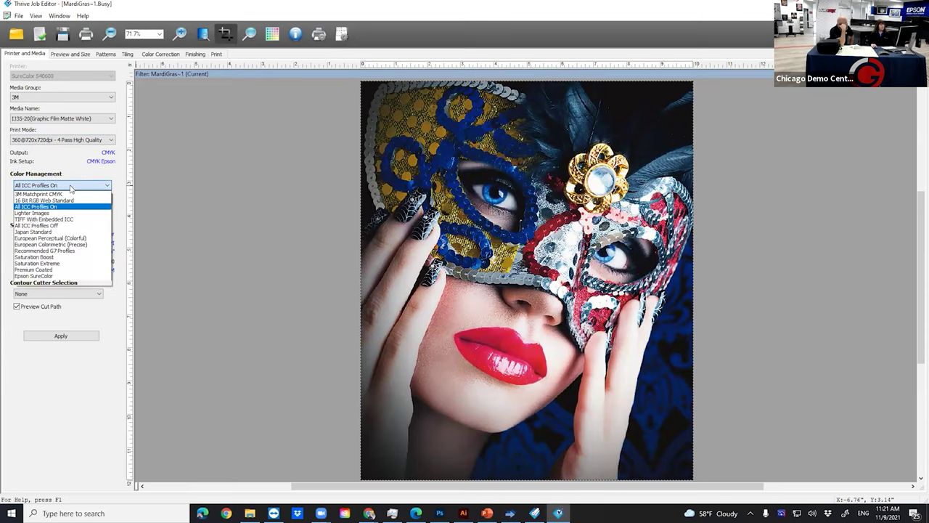
left_click(61, 227)
left_click(61, 336)
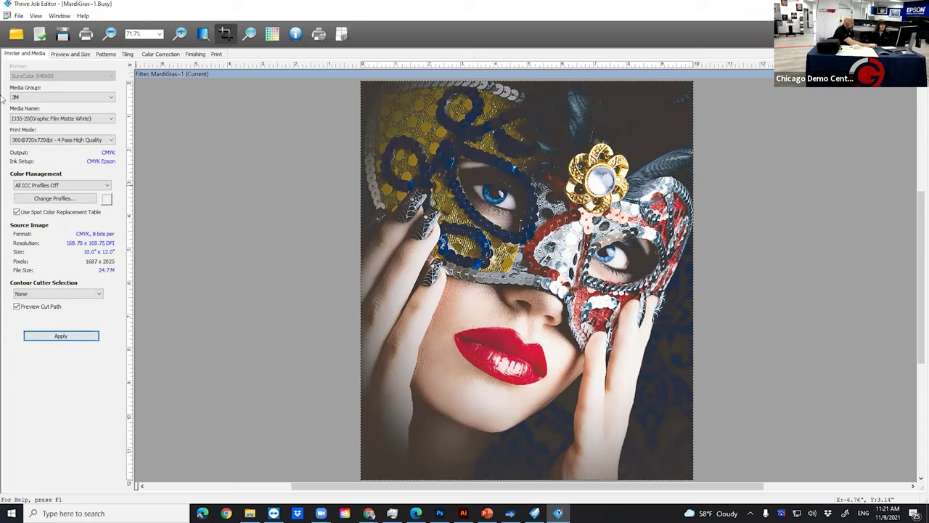
Step: Review the input profiles and rendering intents in the ICC Profile Setup, closing it without changes
left_click(54, 185)
left_click(51, 192)
left_click(50, 199)
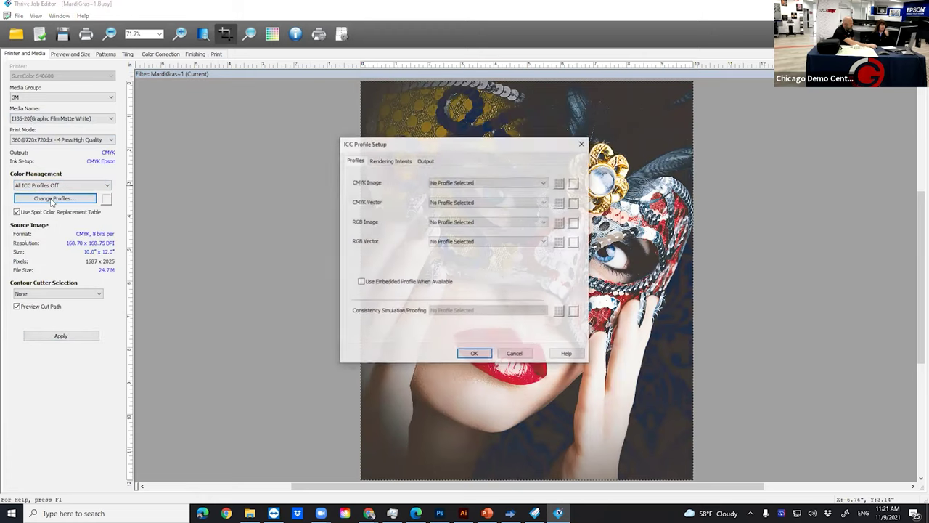
left_click(393, 161)
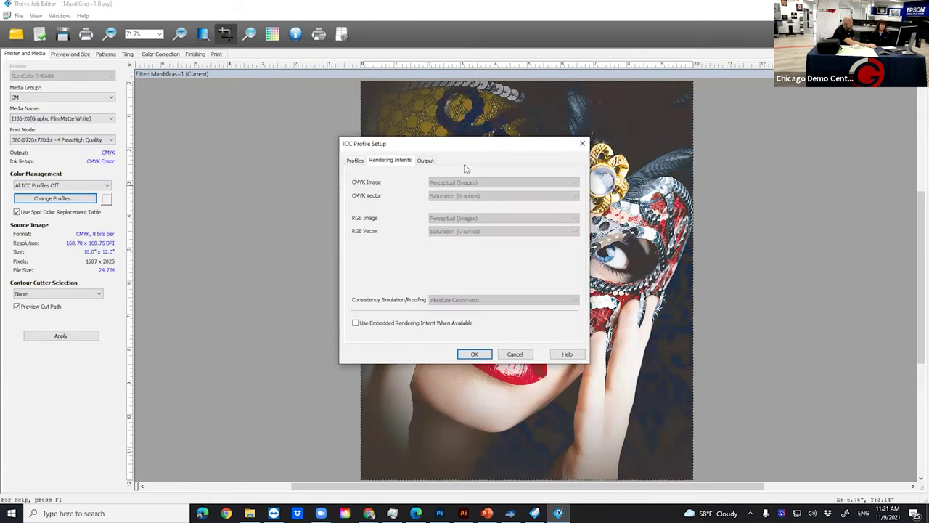
left_click(355, 161)
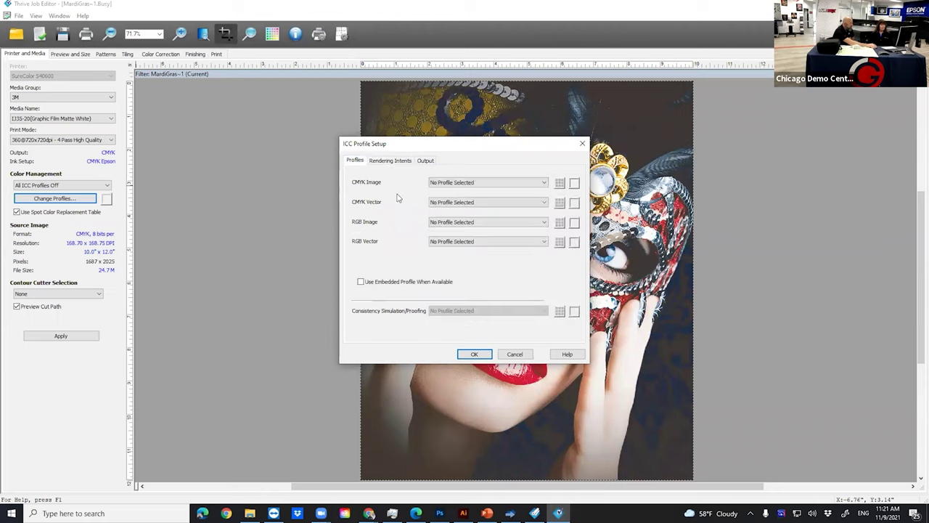
left_click(514, 355)
Step: Set the MardiGras job's color management to All ICC Profiles On and apply it to the preview
left_click(62, 185)
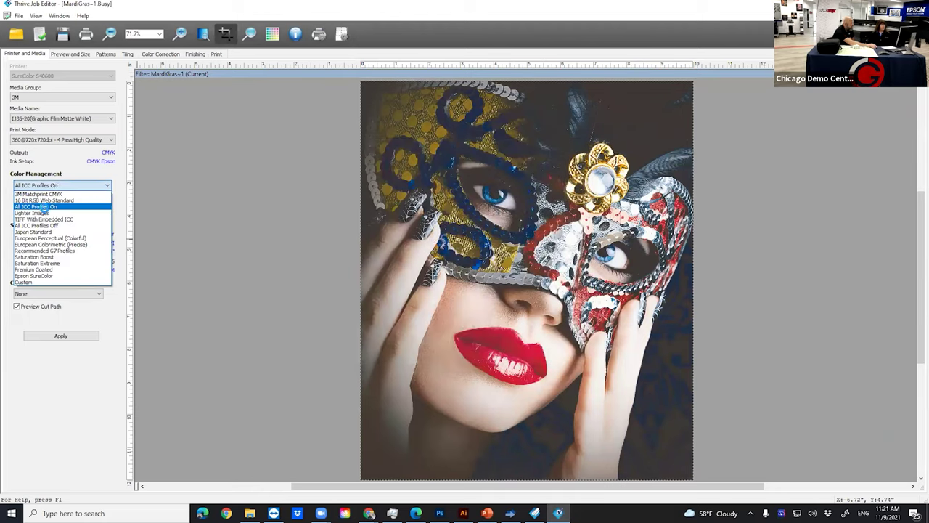
left_click(42, 207)
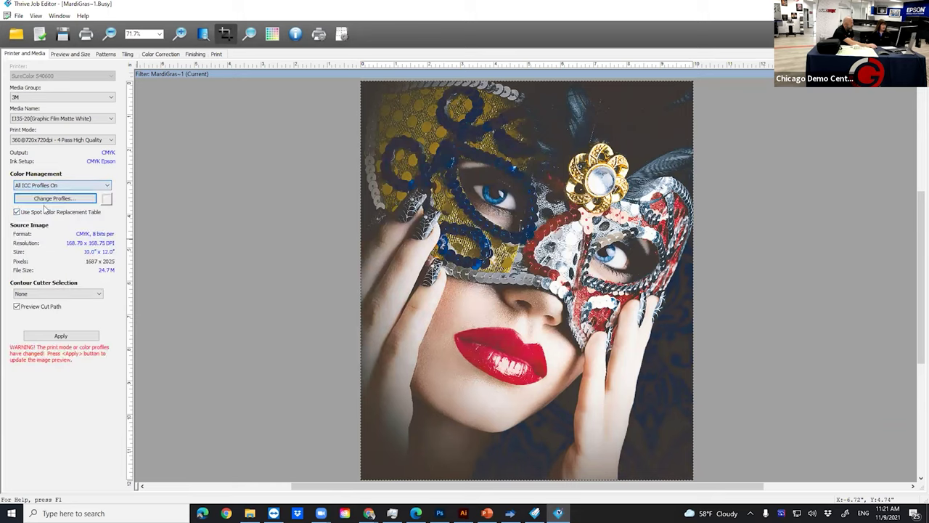
left_click(61, 336)
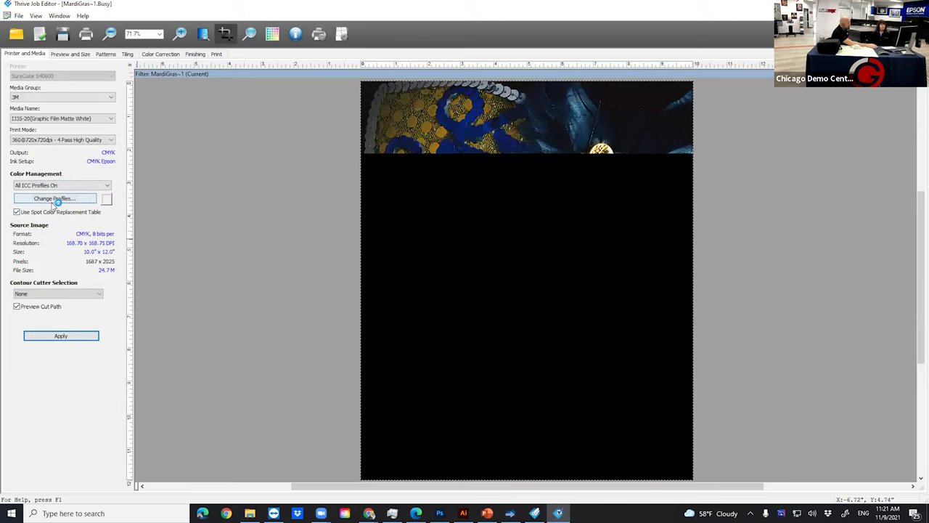
Step: Set the CMYK image and CMYK vector rendering intents to Relative Colorimetric and apply the changed profiles to the preview
left_click(51, 199)
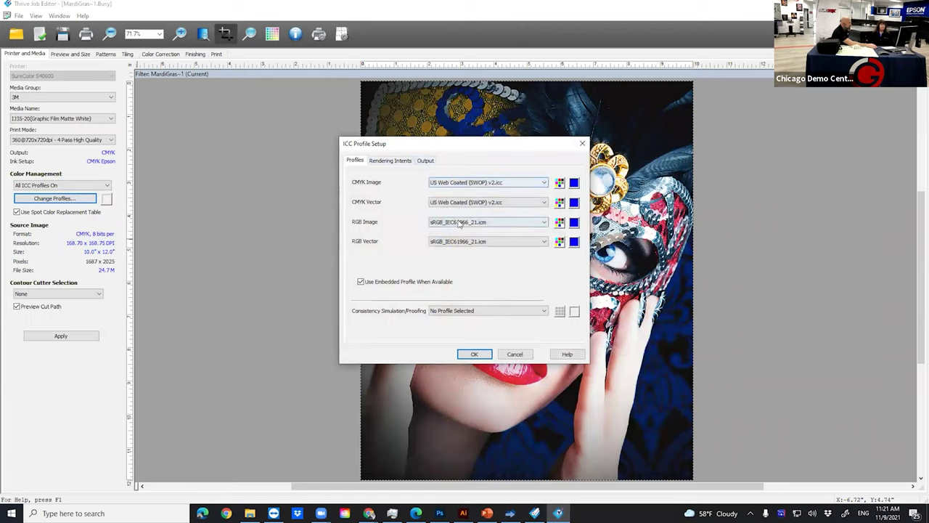
left_click(385, 161)
left_click(452, 183)
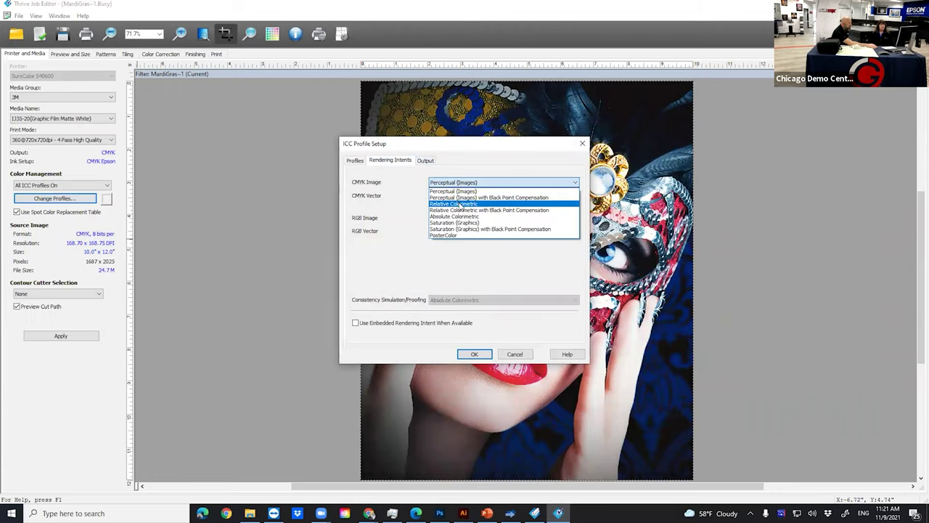
left_click(457, 204)
left_click(467, 196)
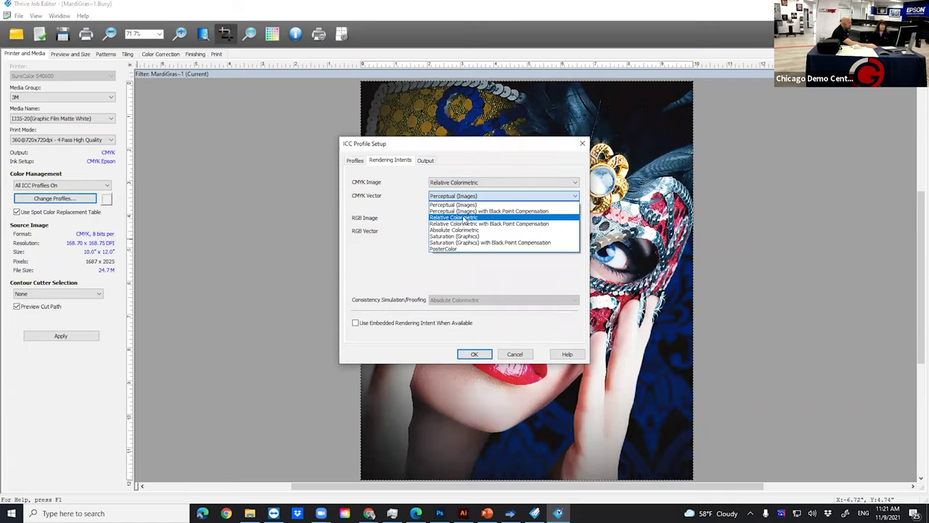
left_click(454, 217)
left_click(474, 354)
left_click(69, 337)
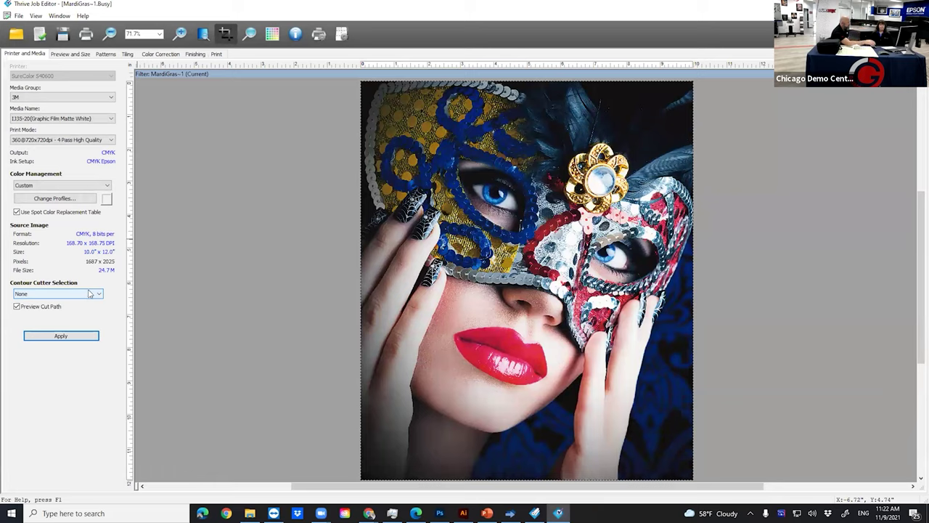
Step: Open the Color Replacements tool in color correction and remove the listed Printer to Printer replacement
left_click(164, 56)
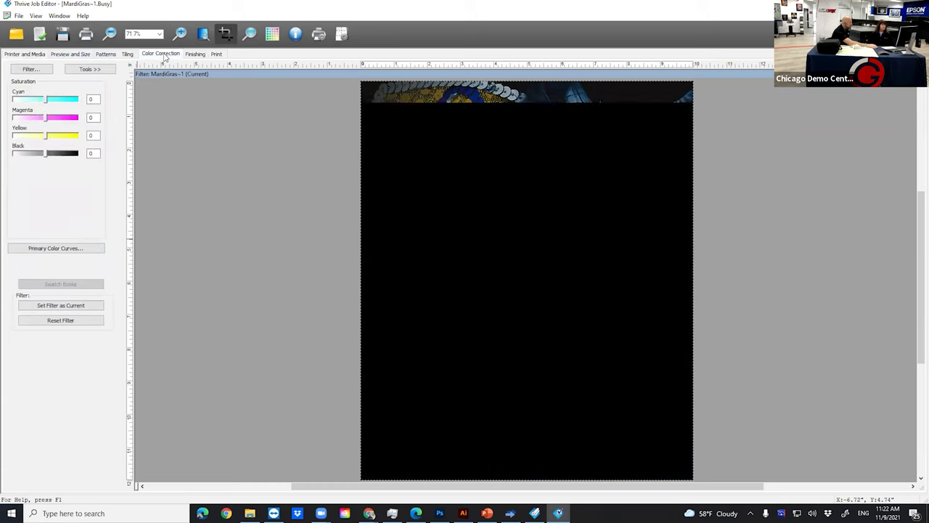
left_click(98, 70)
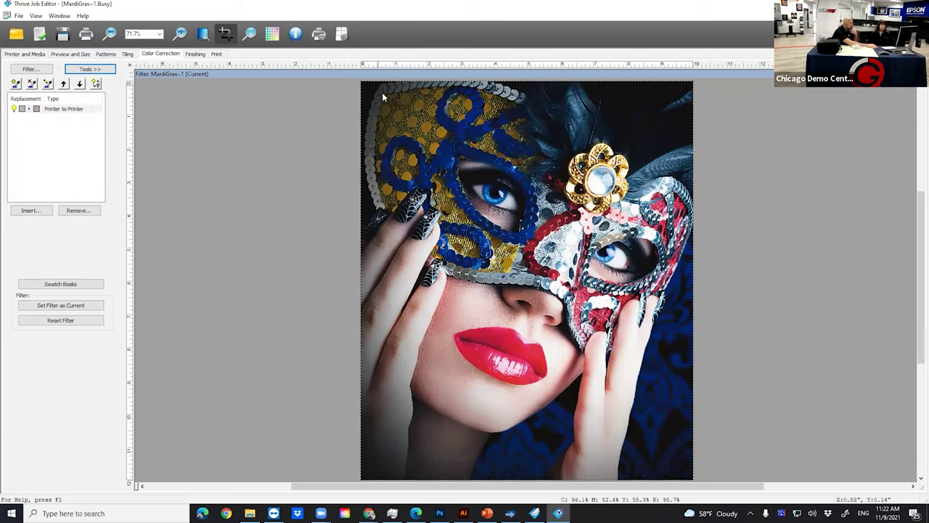
left_click(64, 111)
left_click(85, 211)
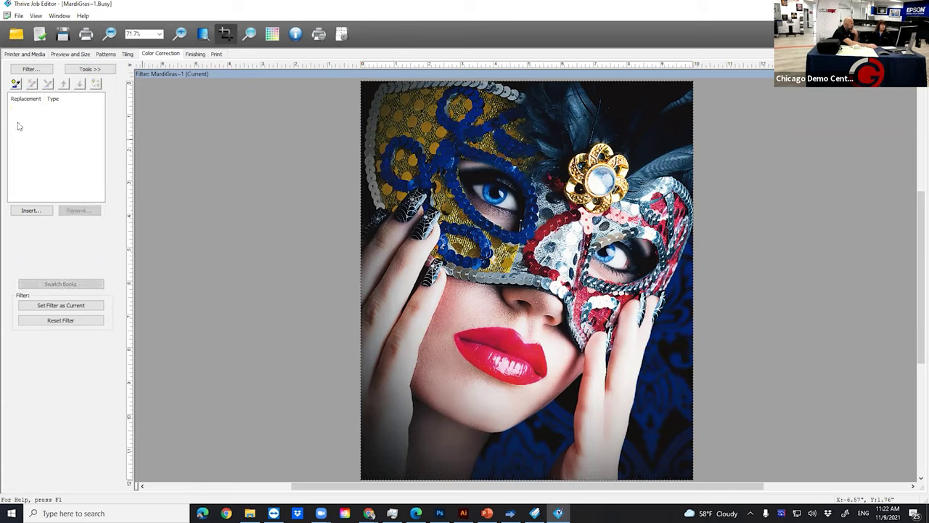
Step: Add a color replacement with a gold tone sampled from the mask as its current color, then remove that replacement
left_click(16, 84)
left_click(71, 149)
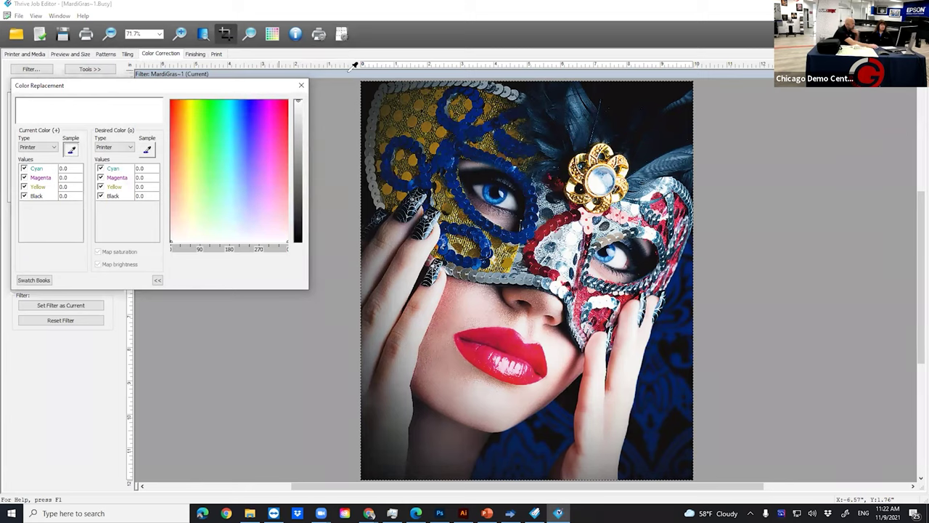
left_click(403, 112)
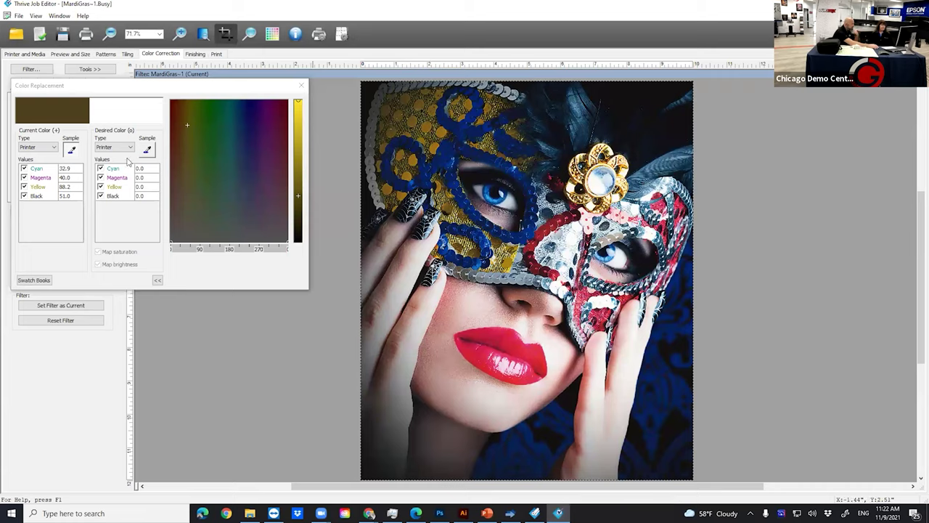
left_click(301, 86)
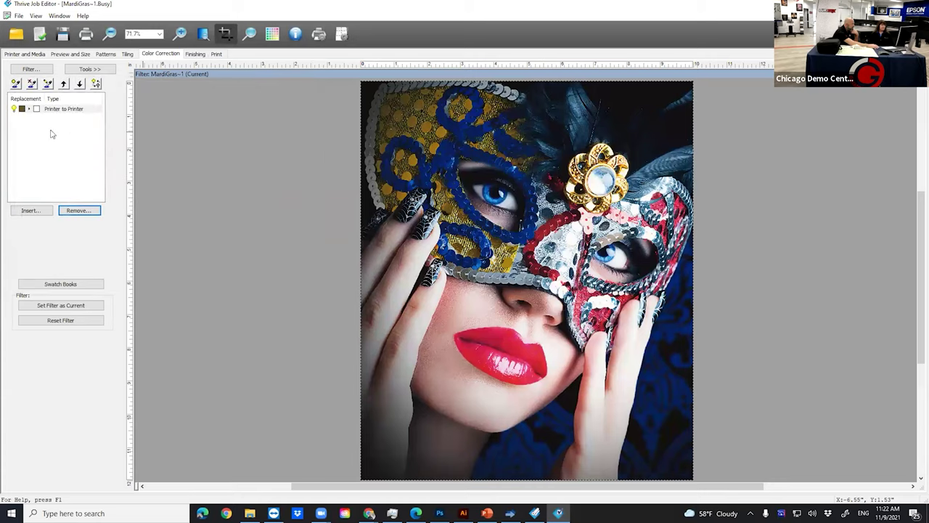
left_click(75, 110)
left_click(81, 211)
Step: Set the cyan saturation to -15 in Primary Color Levels, then reset all color corrections on the image
left_click(109, 69)
left_click(140, 73)
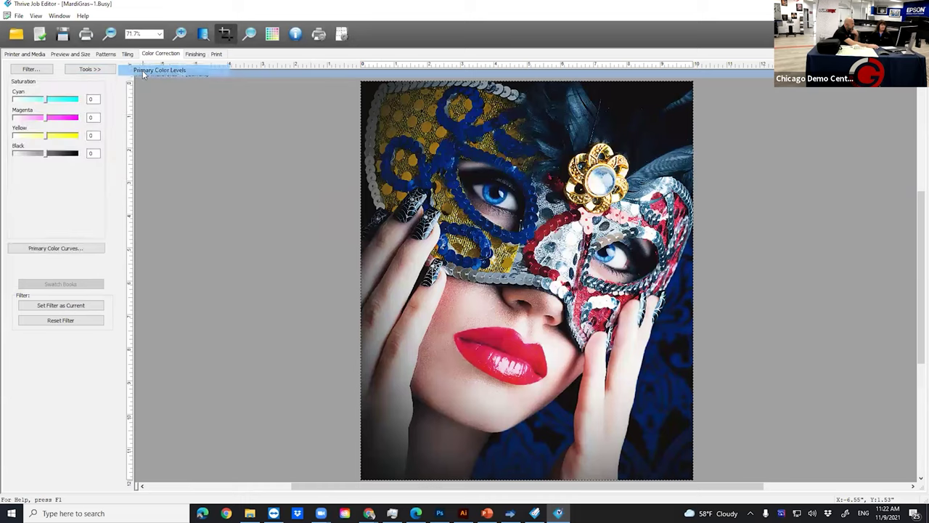
double_click(87, 99)
type("-15")
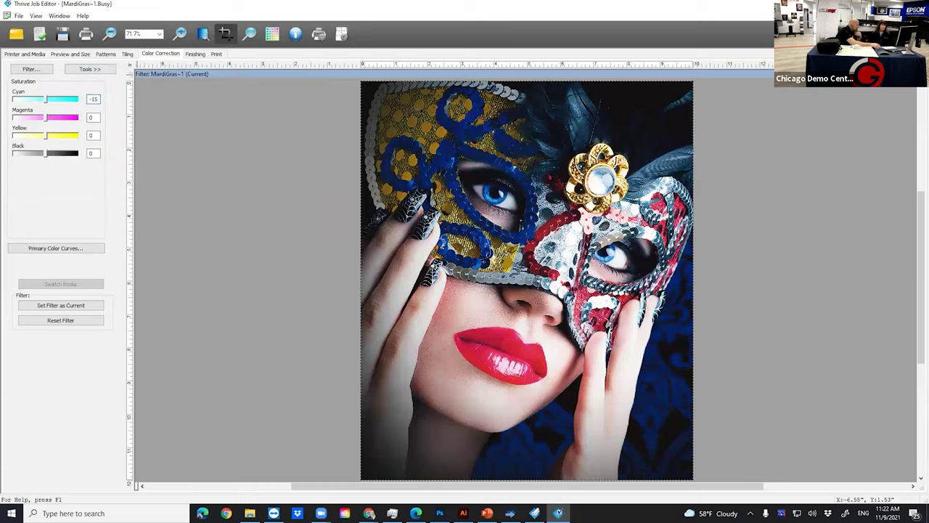
key("Tab")
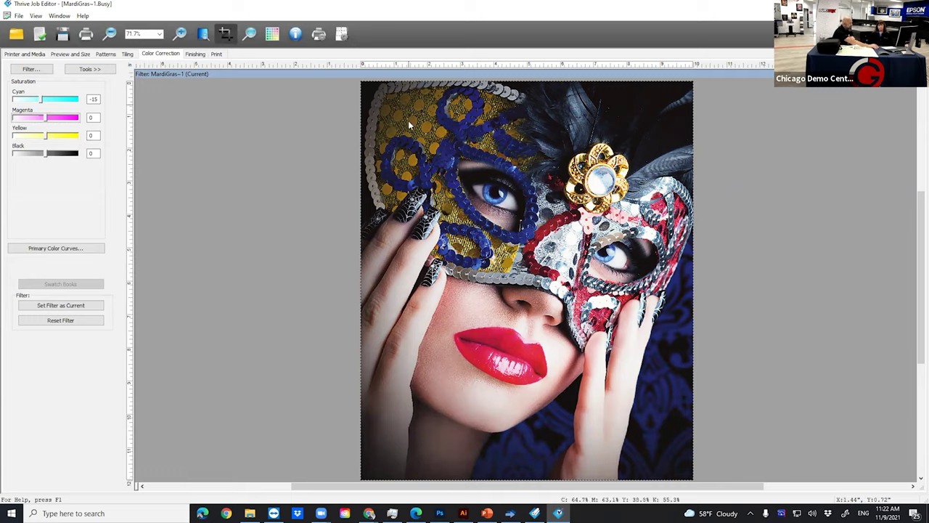
left_click(64, 321)
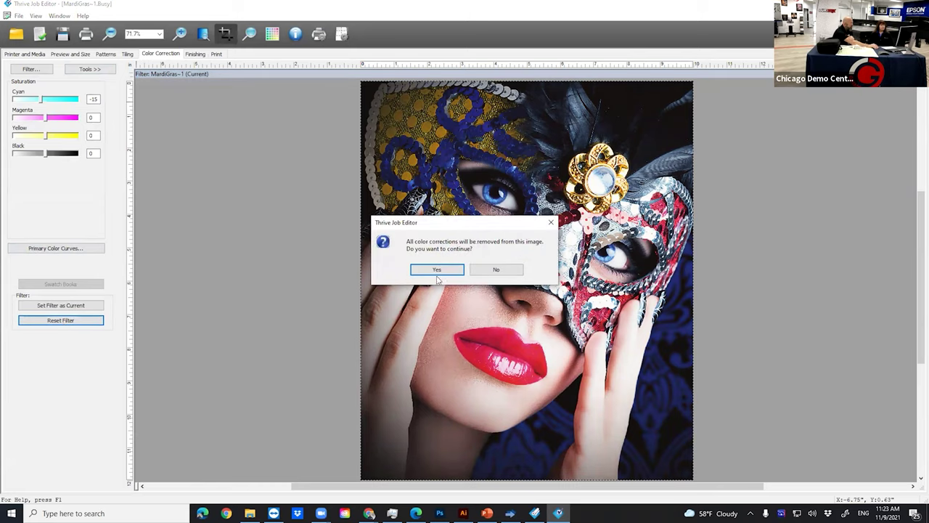
left_click(437, 270)
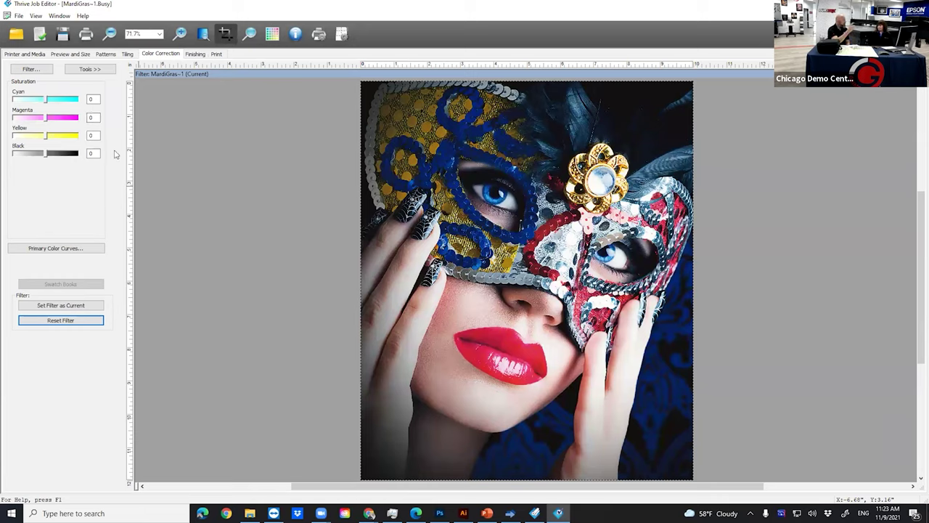
Step: Show the primary color levels and open the Sample Point readout for comparing ink values before and after correction
left_click(85, 69)
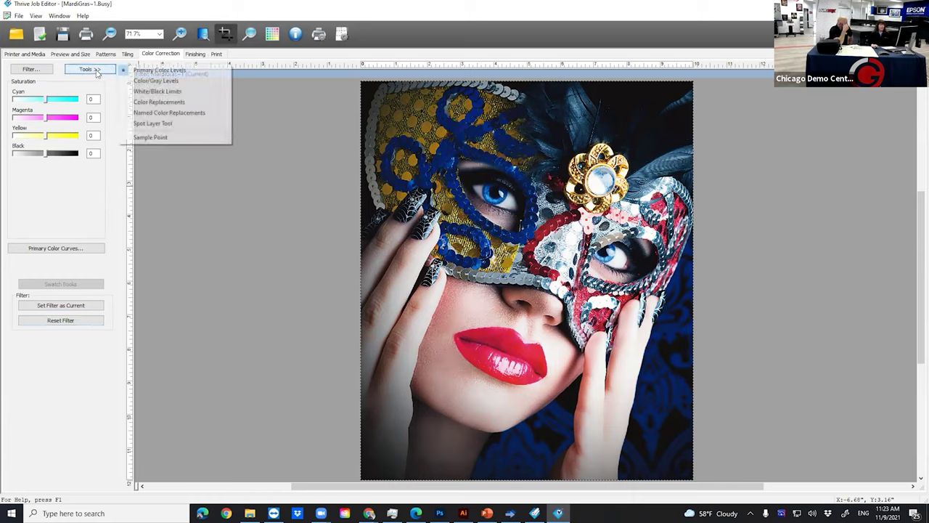
left_click(142, 72)
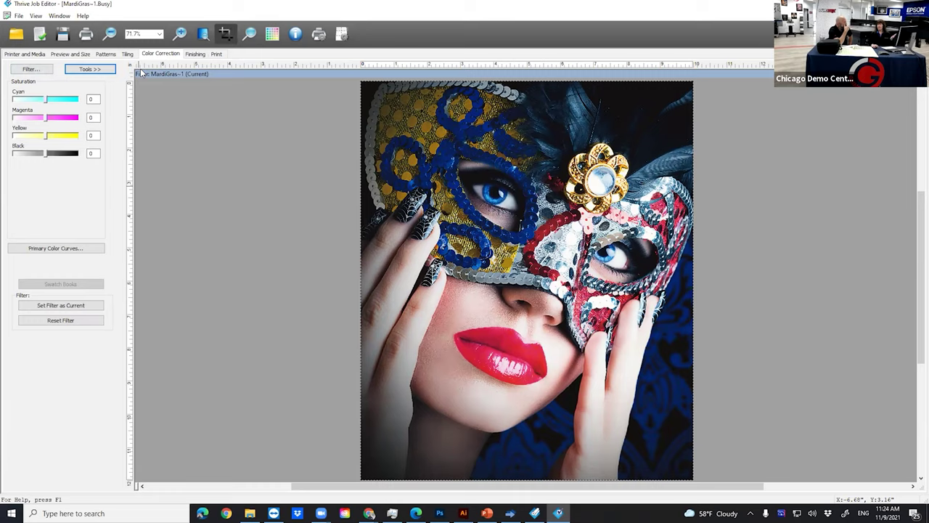
double_click(95, 137)
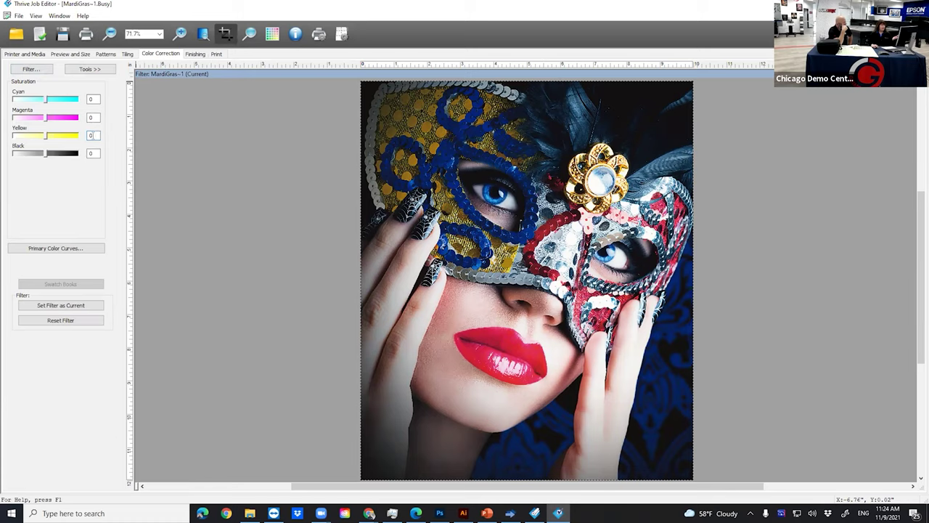
left_click(108, 69)
left_click(152, 137)
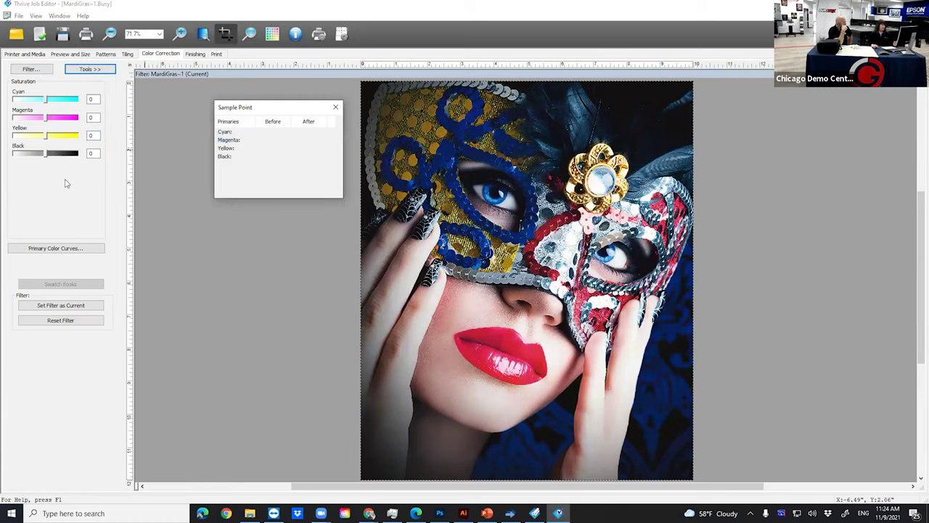
Step: Set the yellow saturation of the image to 20, and raise it to 40
left_click(95, 135)
left_click_drag(95, 136, 90, 140)
type("2")
key("Tab")
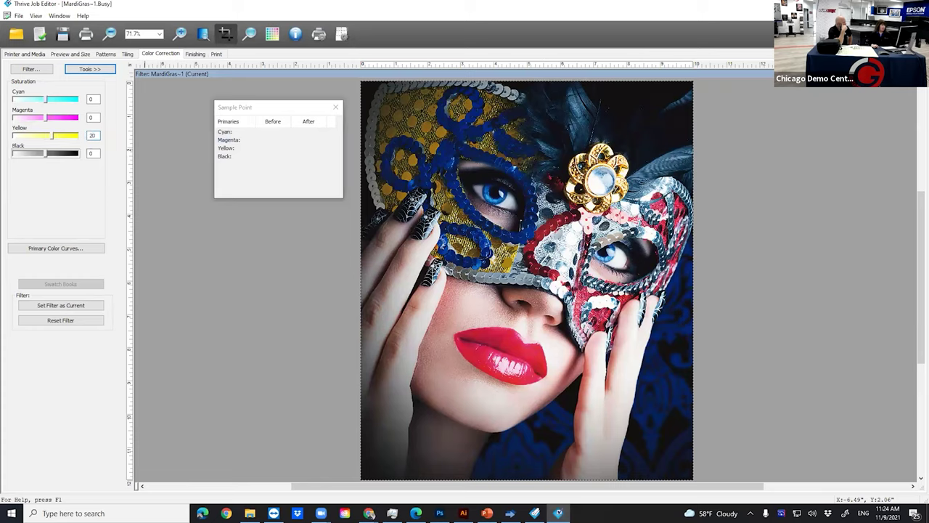
double_click(90, 135)
type("40")
key("Tab")
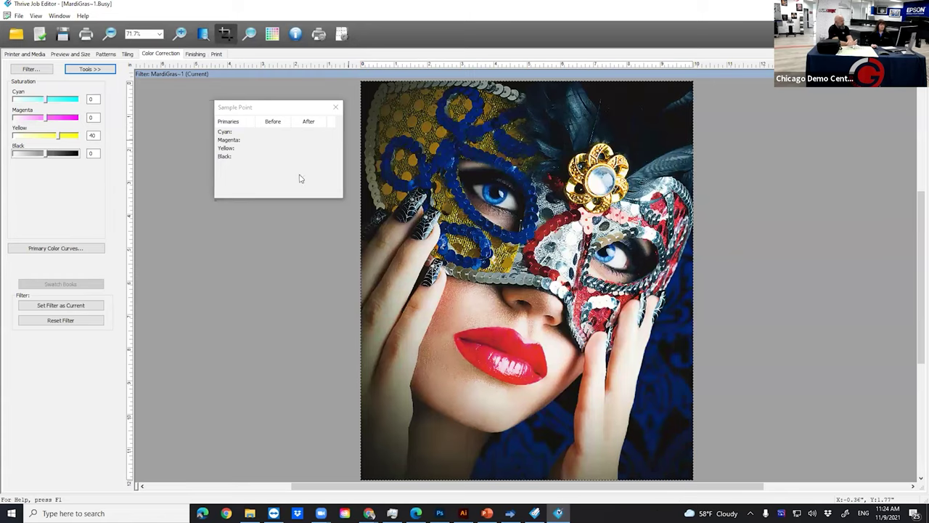
Step: Set the yellow saturation to 70, check the sampled ink values on the image, and return yellow to 0
left_click(100, 136)
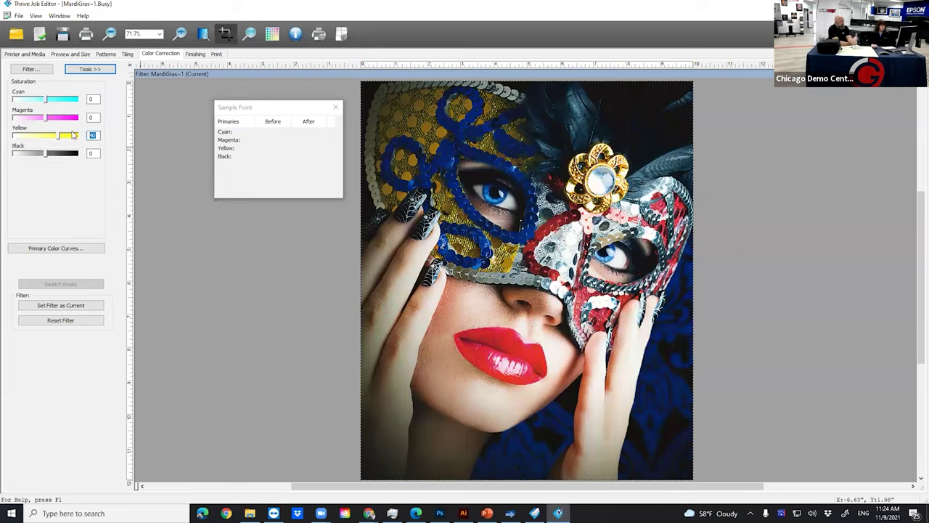
type("7")
key("Tab")
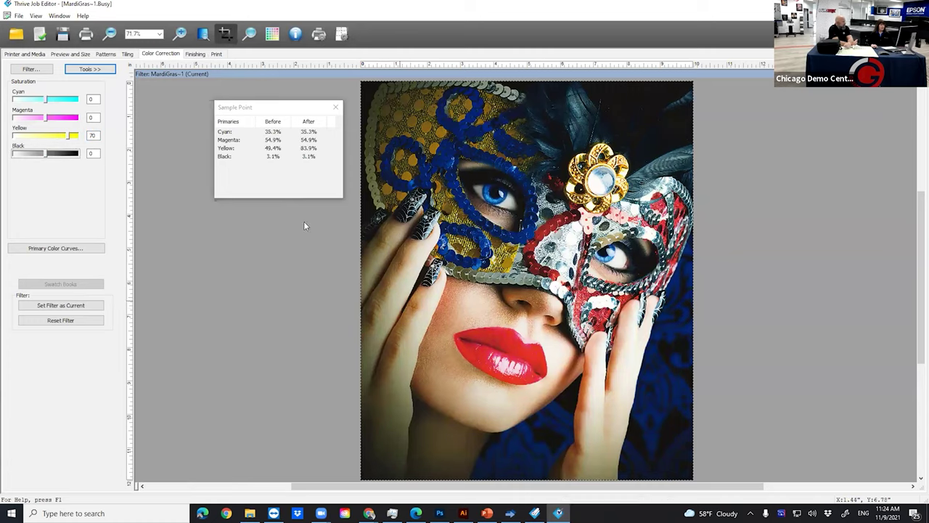
double_click(94, 135)
type("0")
key("Tab")
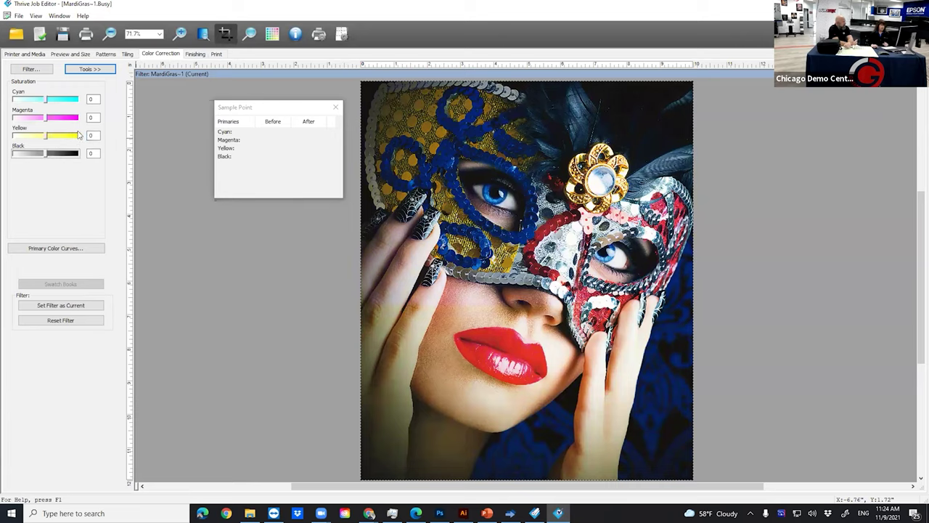
Step: Set the yellow saturation in the primary color levels to 70
double_click(93, 135)
type("70")
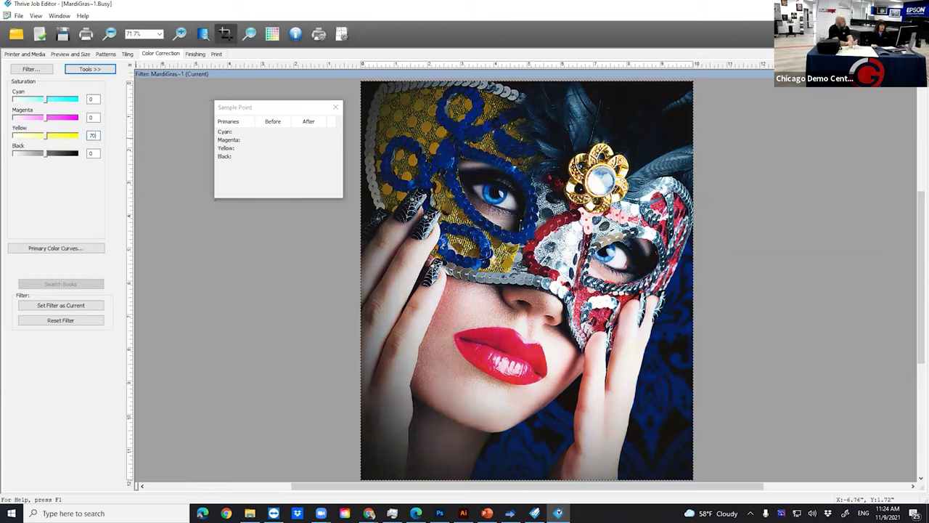
key("Tab")
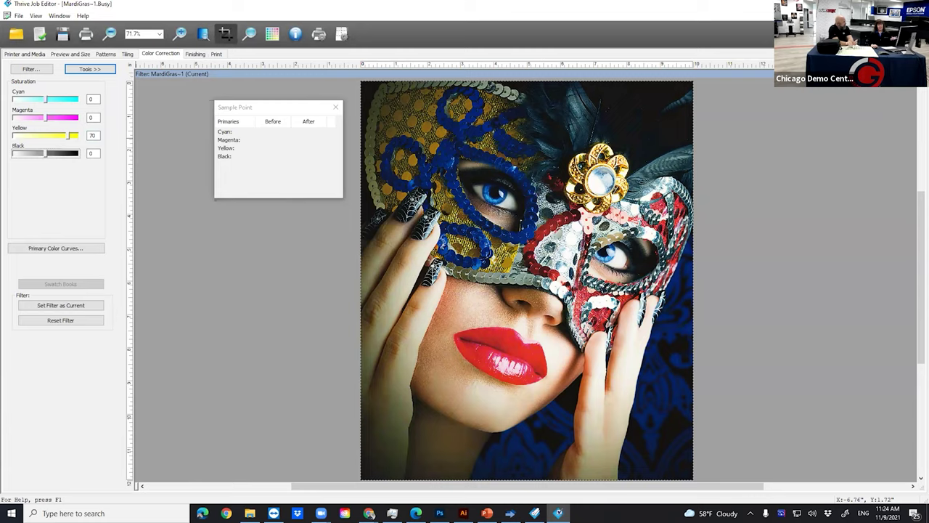
Step: Save the changes to the MardiGras~1 filter and export it to the Desktop as "Lam Yellow"
left_click(42, 69)
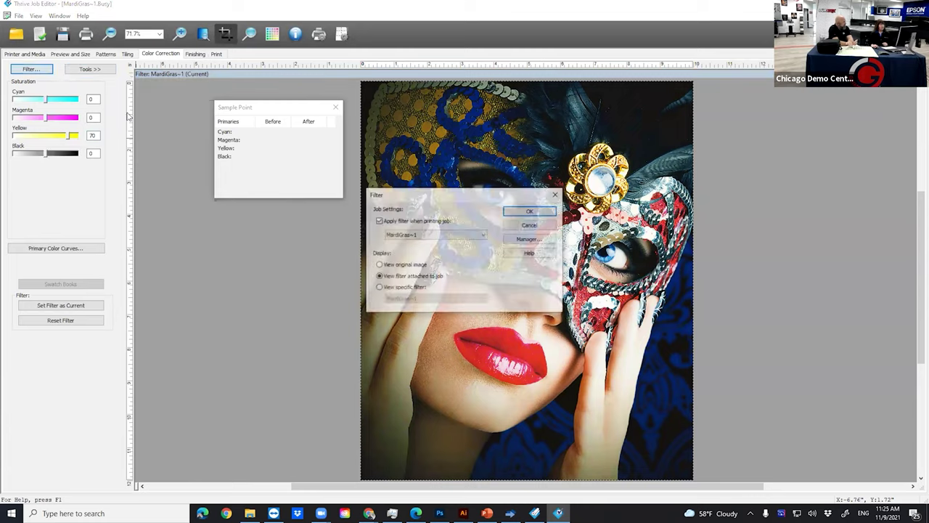
left_click(529, 239)
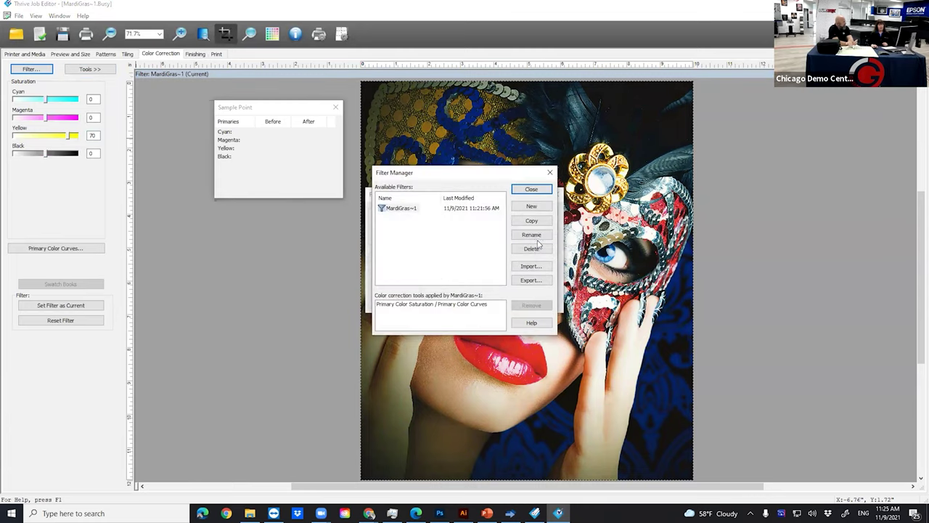
left_click(532, 281)
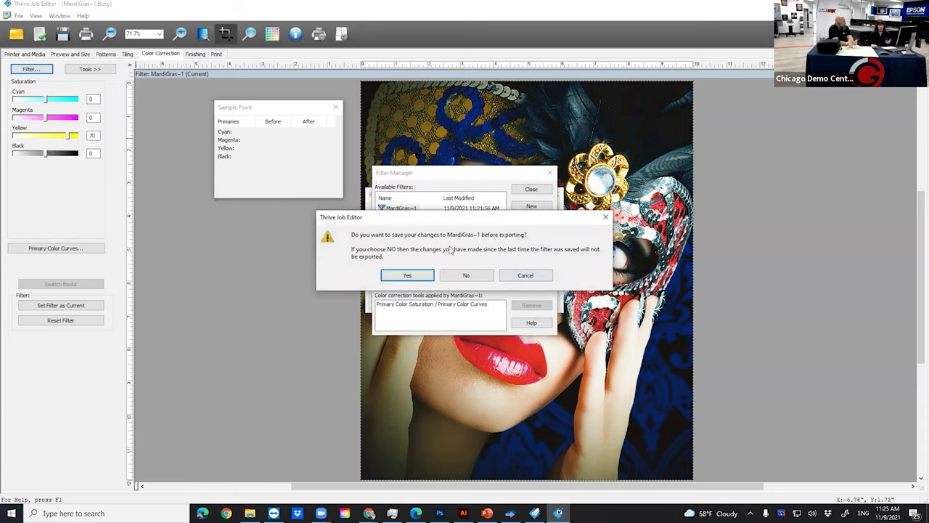
left_click(408, 275)
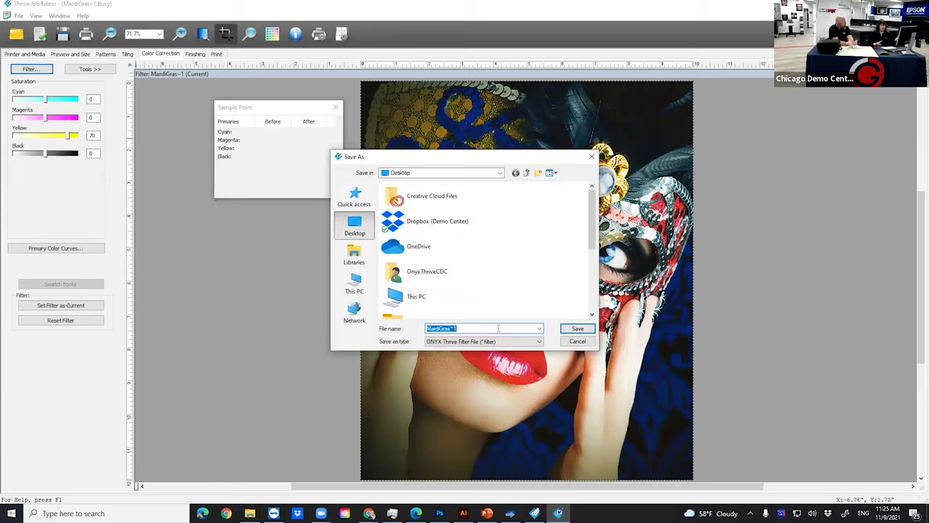
type("Lam Yellow")
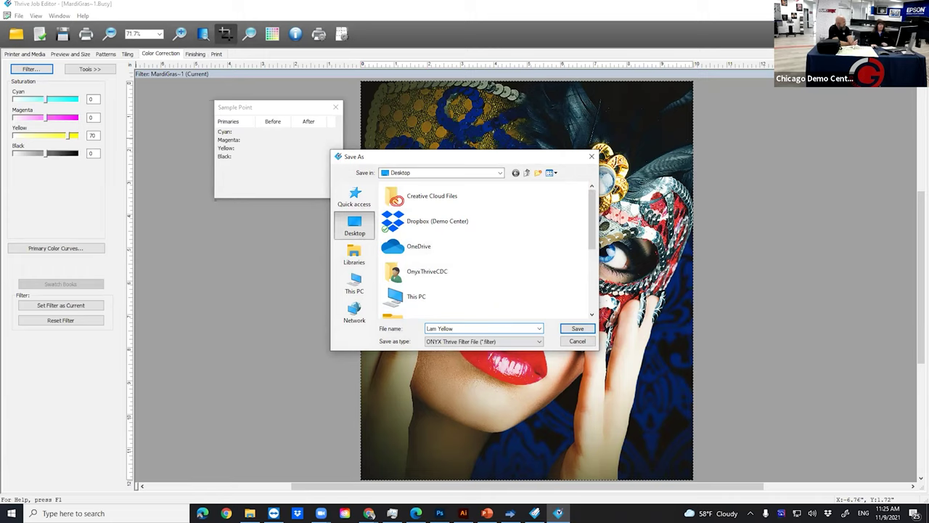
left_click(584, 329)
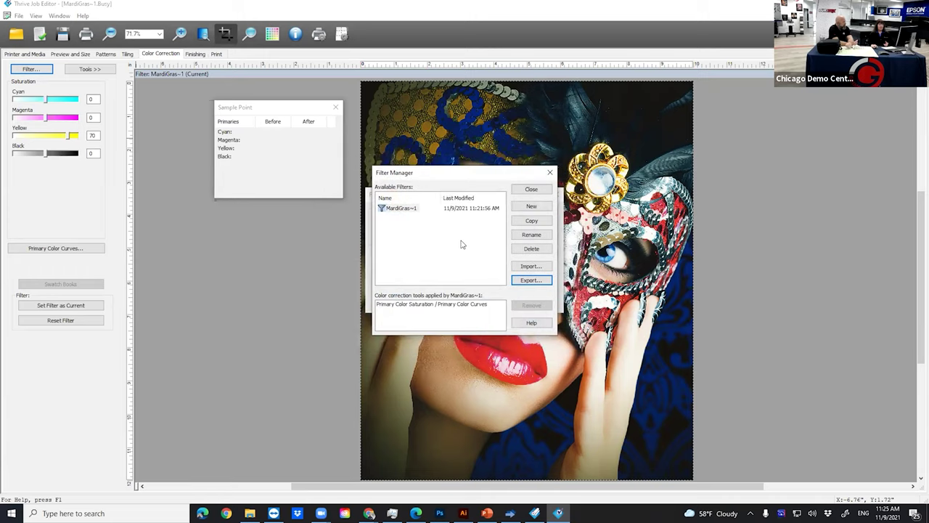
Step: Close the Filter Manager and the filter dialog behind it, and return to Thrive RIP-Queue
left_click(532, 188)
left_click(530, 210)
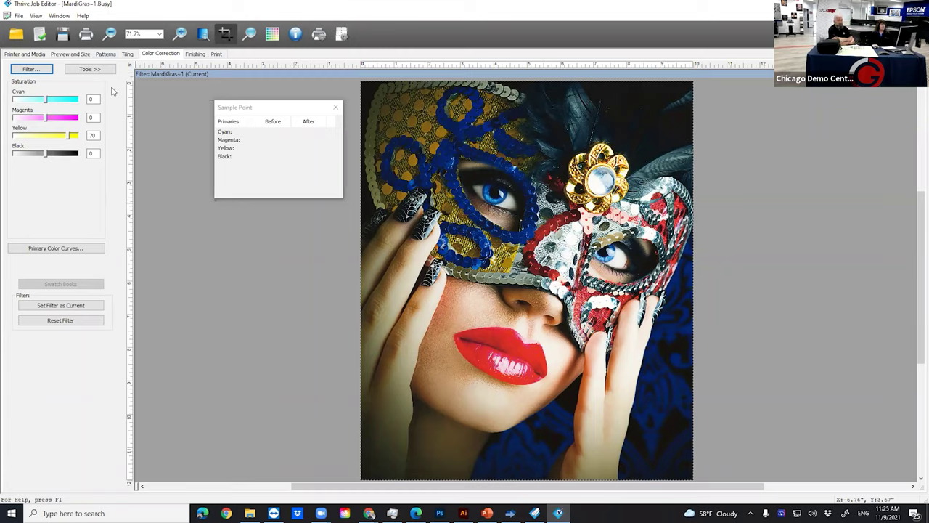
left_click(85, 34)
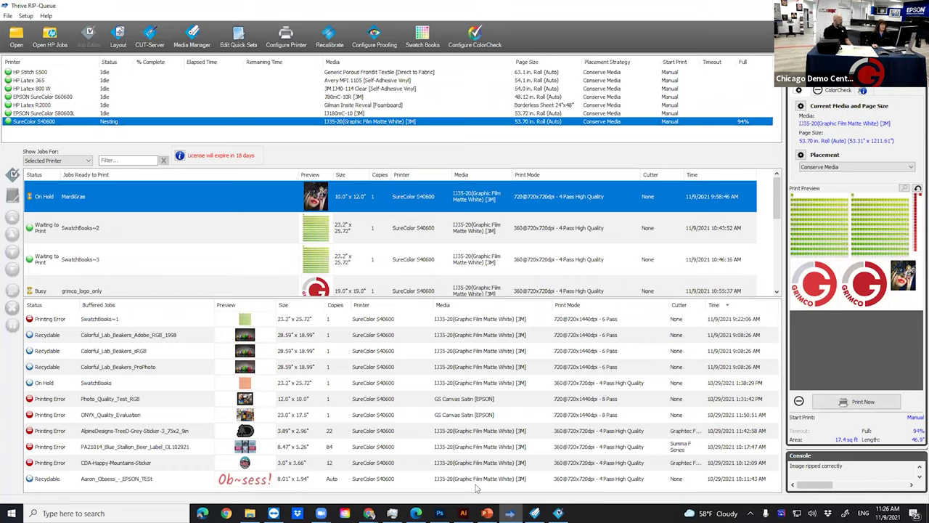
Step: Switch to Thrive Media Manager and open the Gamut Report tool for the SureColor S40600
left_click(527, 470)
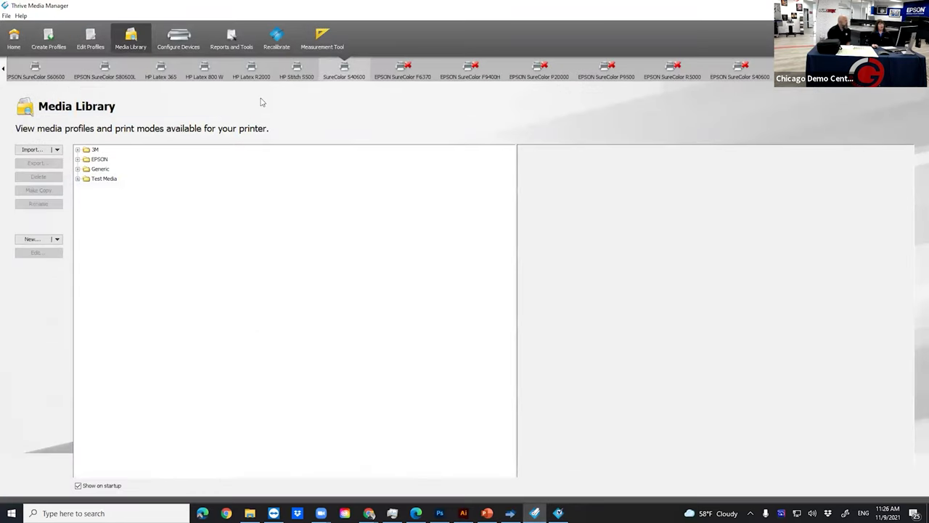
left_click(232, 37)
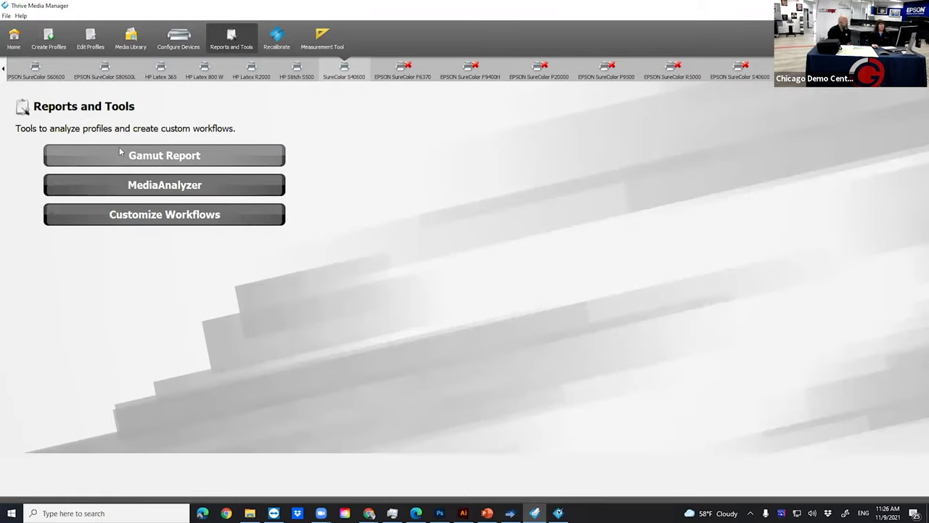
left_click(238, 157)
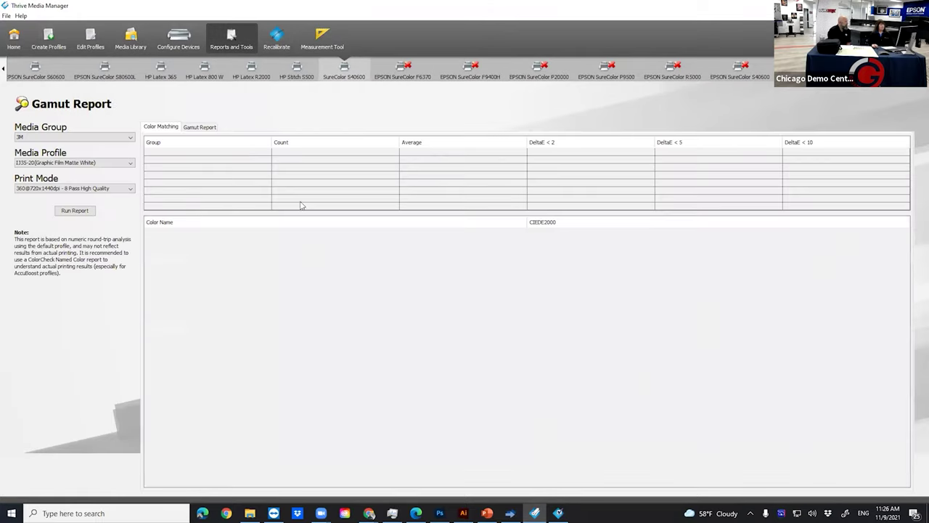
Step: Run the gamut report for 3M IJ35-20 (Graphic Film Matte White) in the 360@720x720dpi - 4 Pass High Quality print mode
left_click(111, 164)
left_click(114, 174)
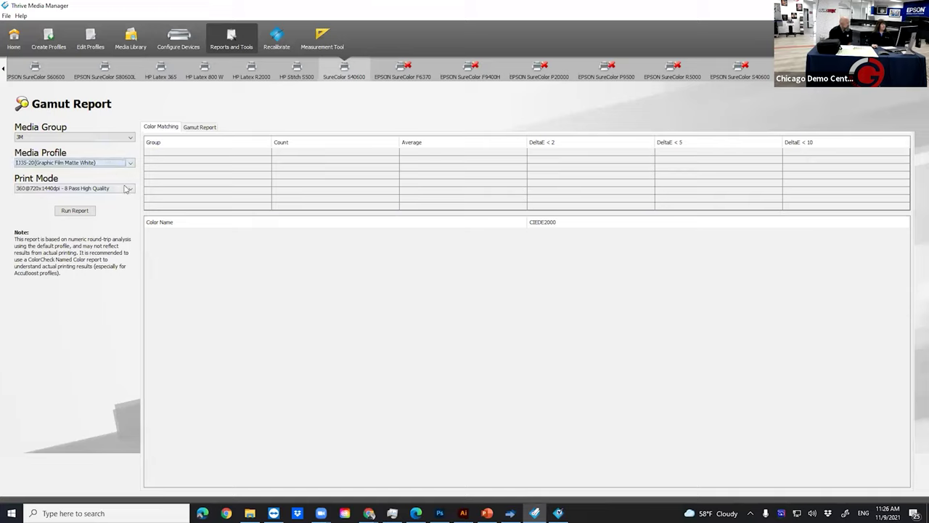
left_click(127, 189)
left_click(127, 189)
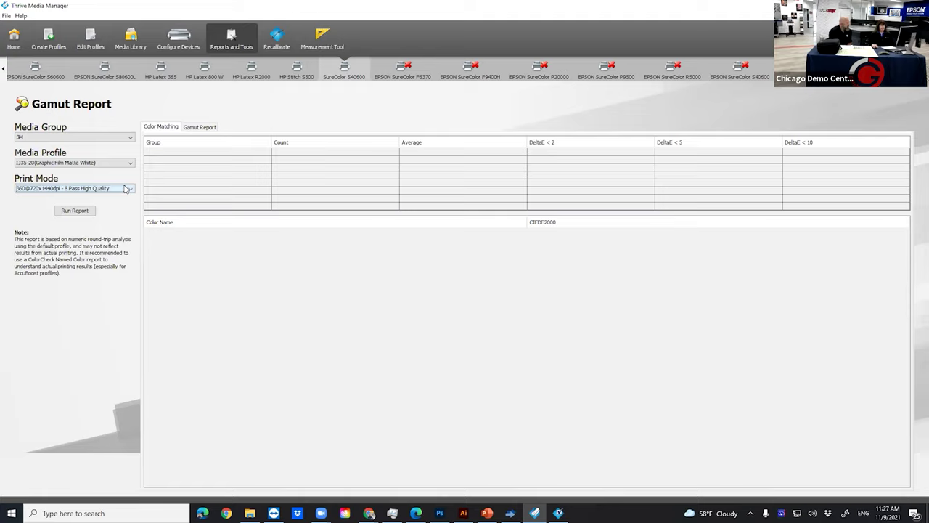
left_click(91, 212)
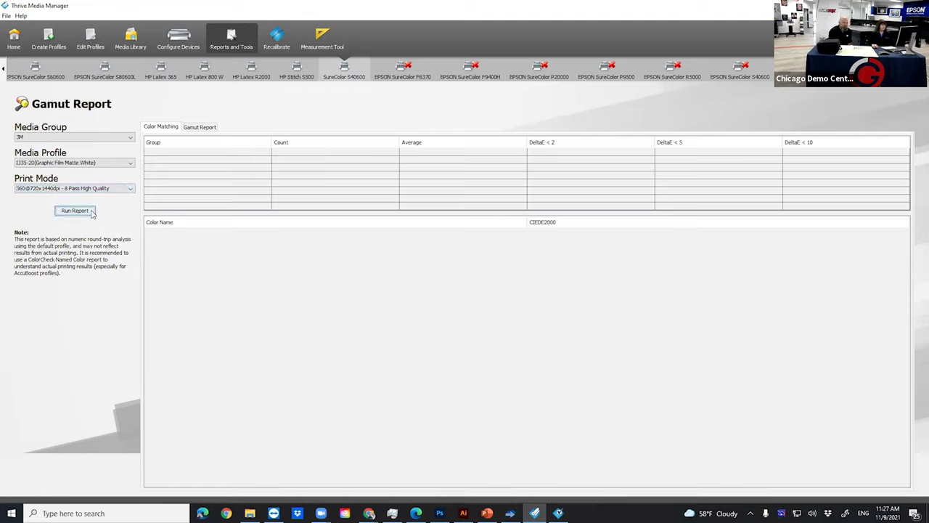
left_click(130, 190)
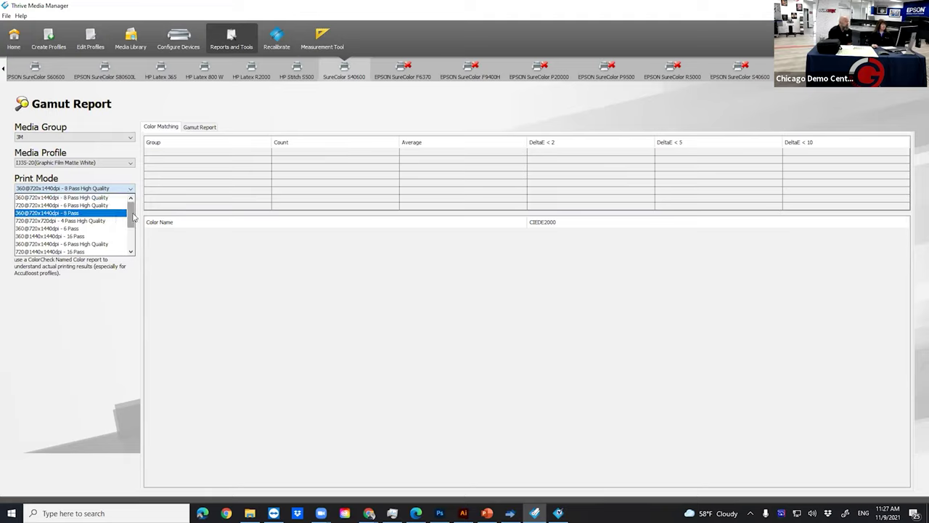
left_click_drag(131, 212, 131, 248)
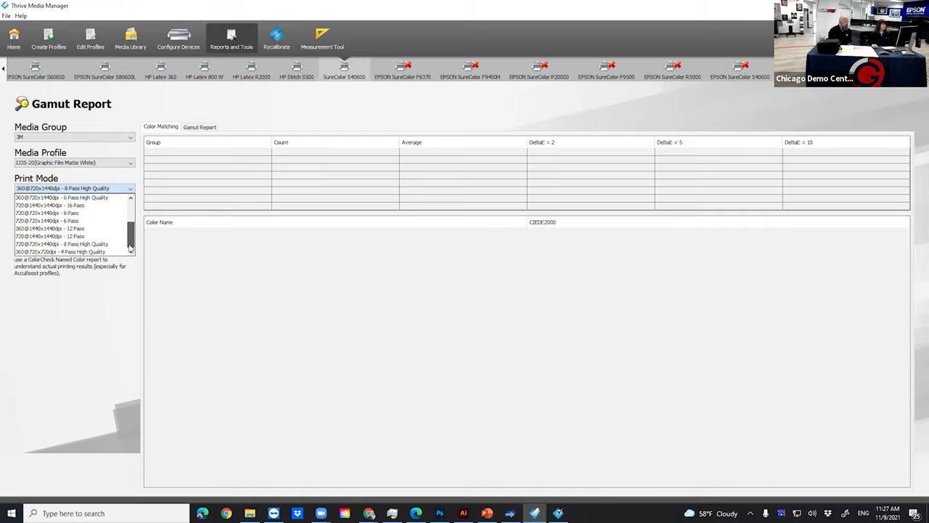
left_click(54, 252)
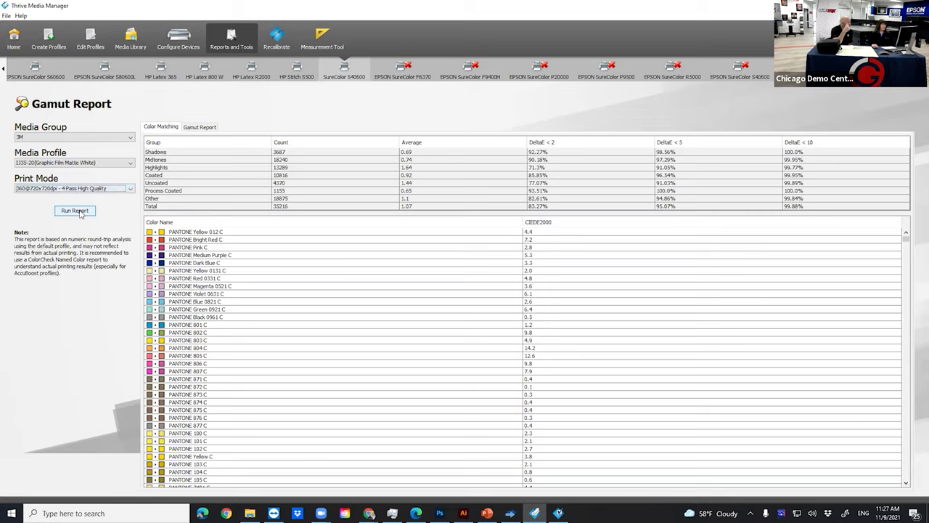
left_click(75, 210)
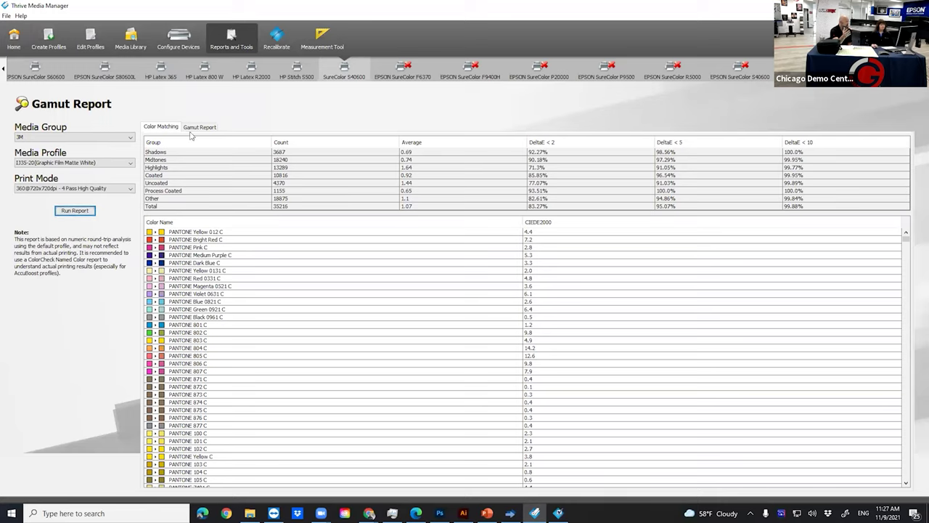
left_click(105, 189)
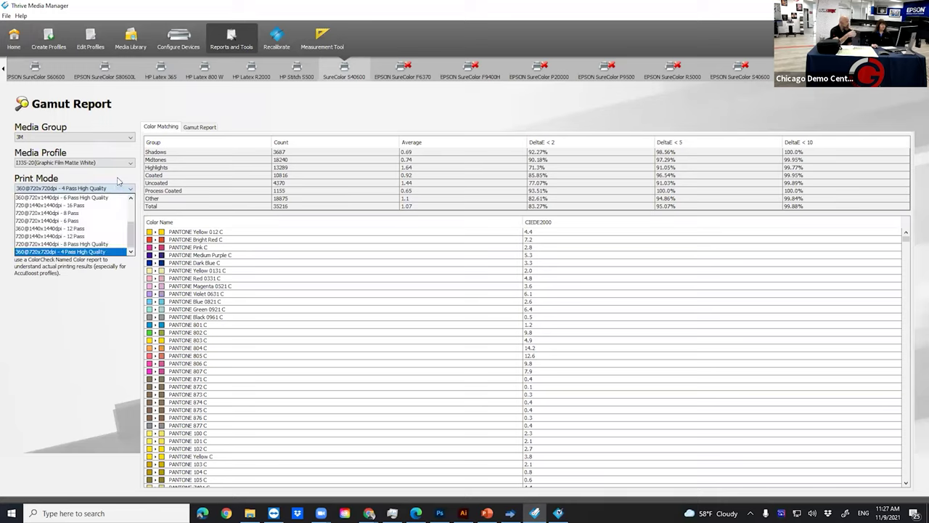
left_click(116, 186)
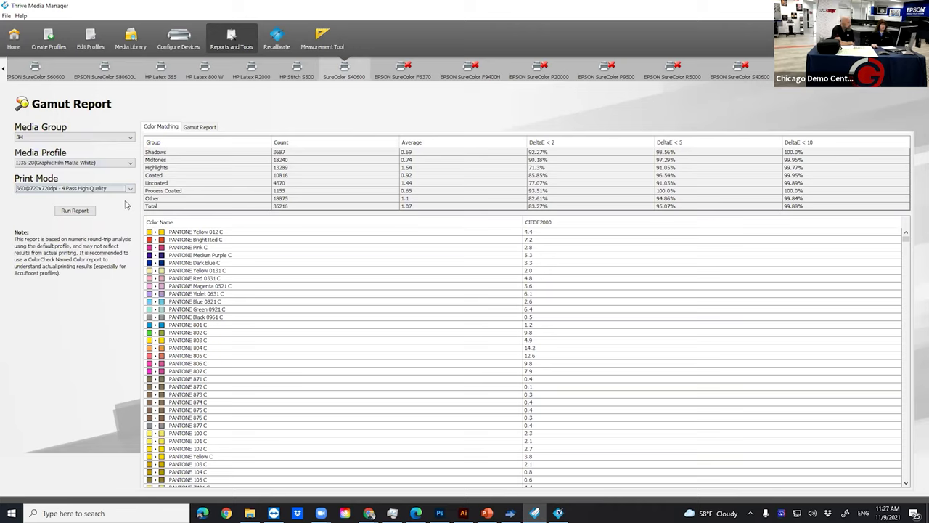
Step: Examine the CIEDE2000 values of the coated Pantone yellows and oranges in the color matching list
scroll(460, 342, "down", 15)
scroll(462, 343, "down", 15)
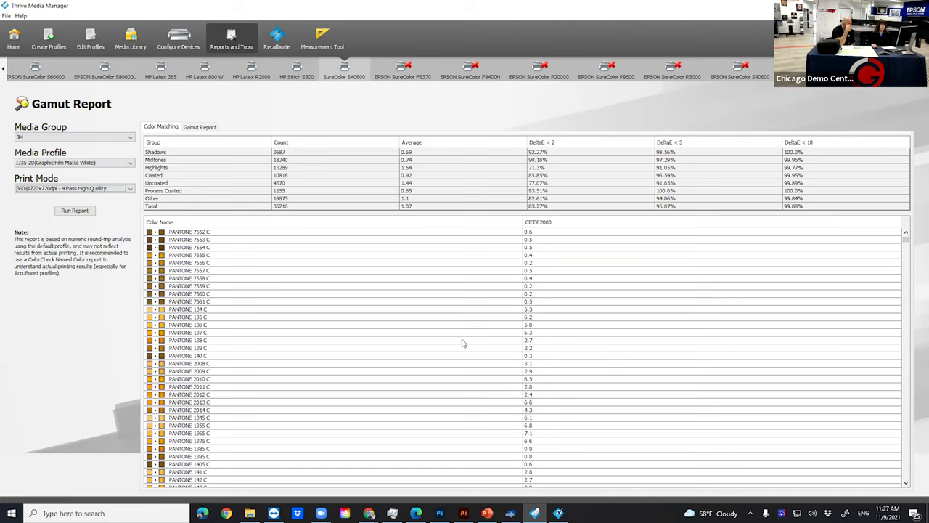
scroll(462, 343, "down", 1)
left_click_drag(906, 244, 906, 245)
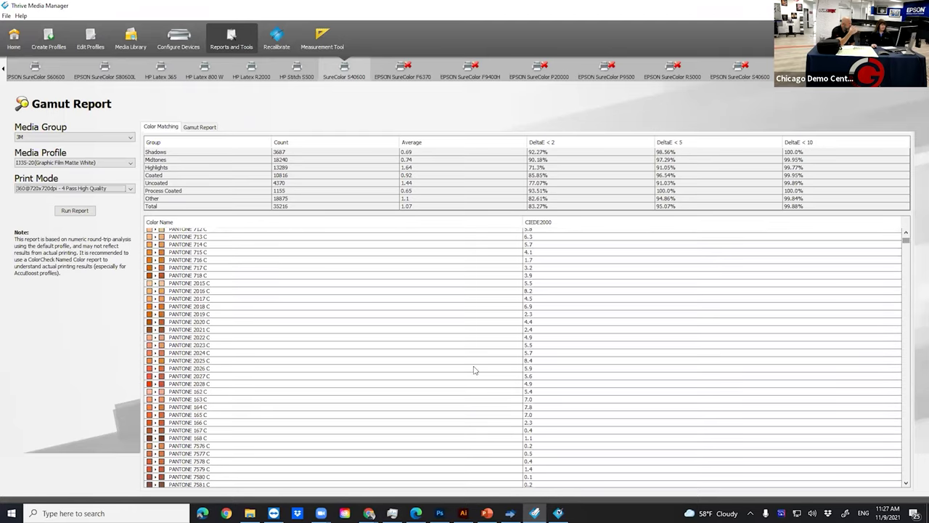
scroll(441, 370, "up", 2)
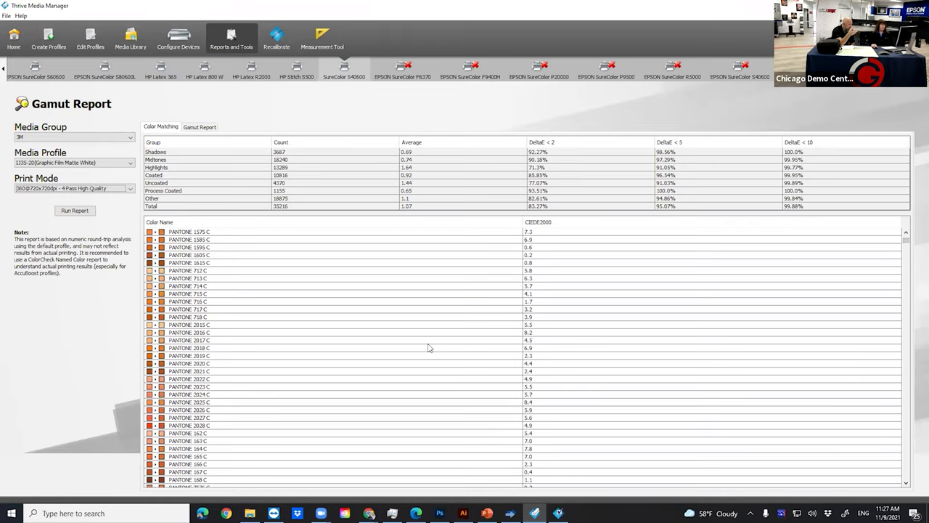
scroll(357, 319, "down", 3)
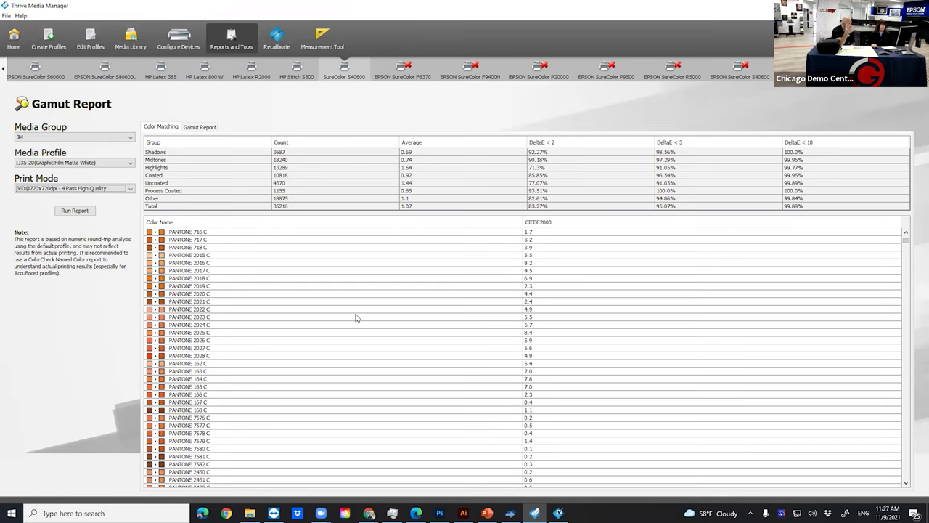
scroll(357, 317, "down", 2)
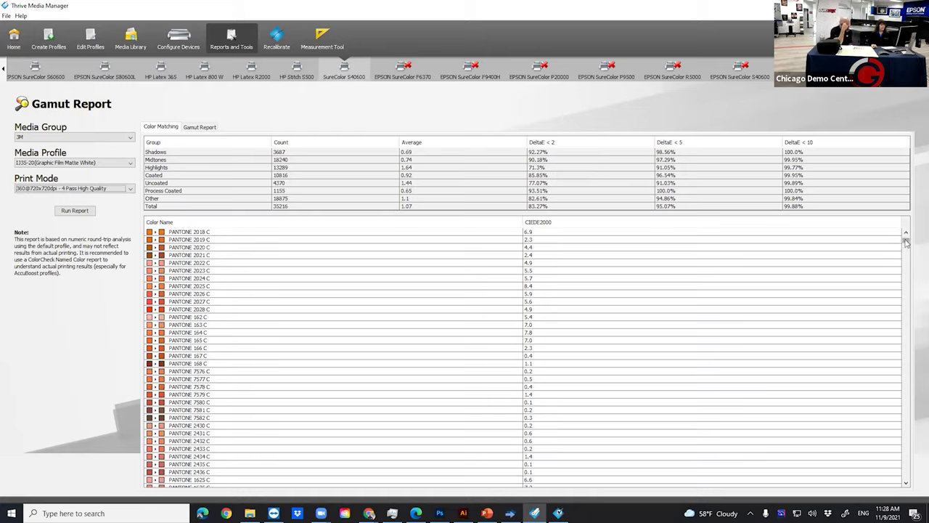
Step: Compare the CIEDE2000 values of the Pantone C 2X colors and the multi-part numbered Pantone shades further down the list
left_click_drag(906, 243, 906, 267)
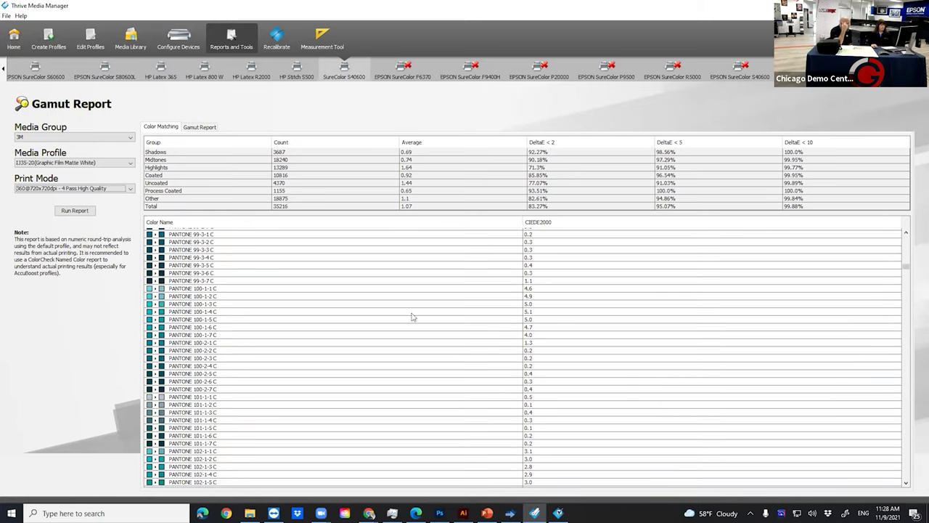
scroll(537, 314, "up", 10)
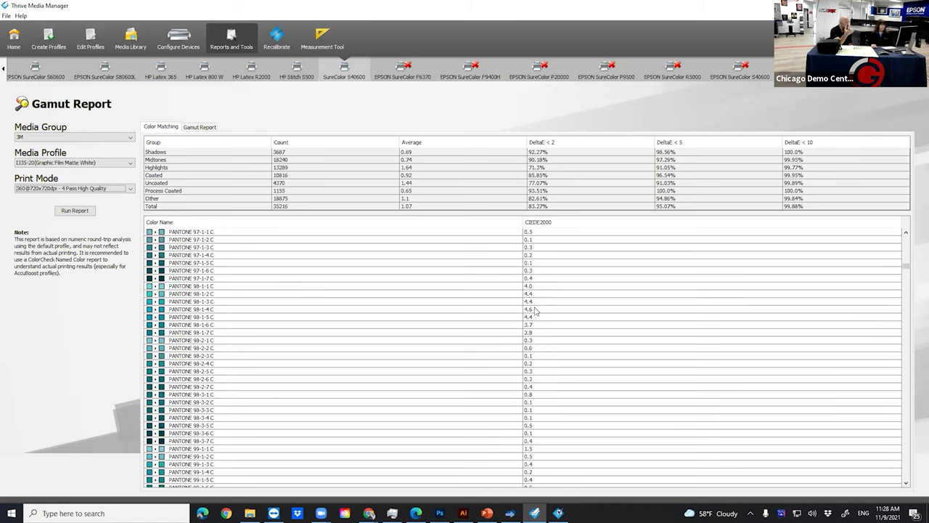
left_click_drag(908, 268, 907, 259)
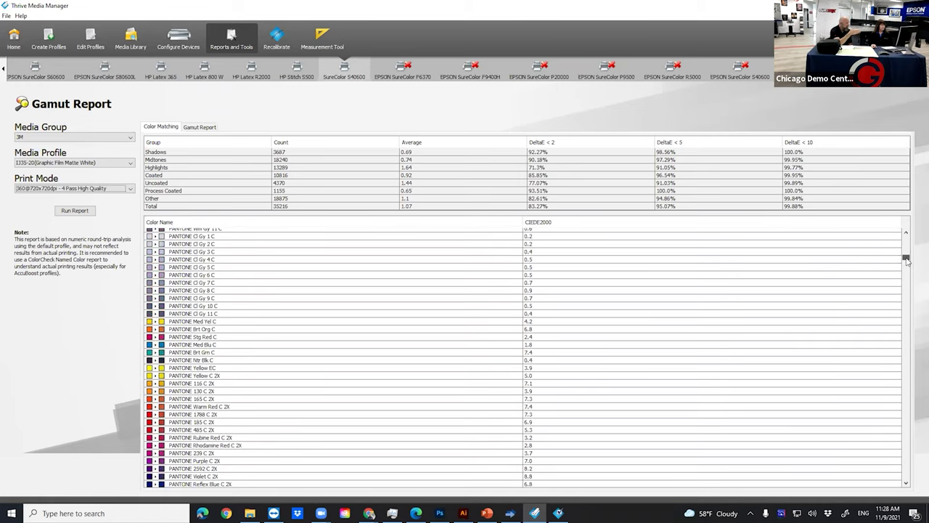
scroll(293, 411, "down", 10)
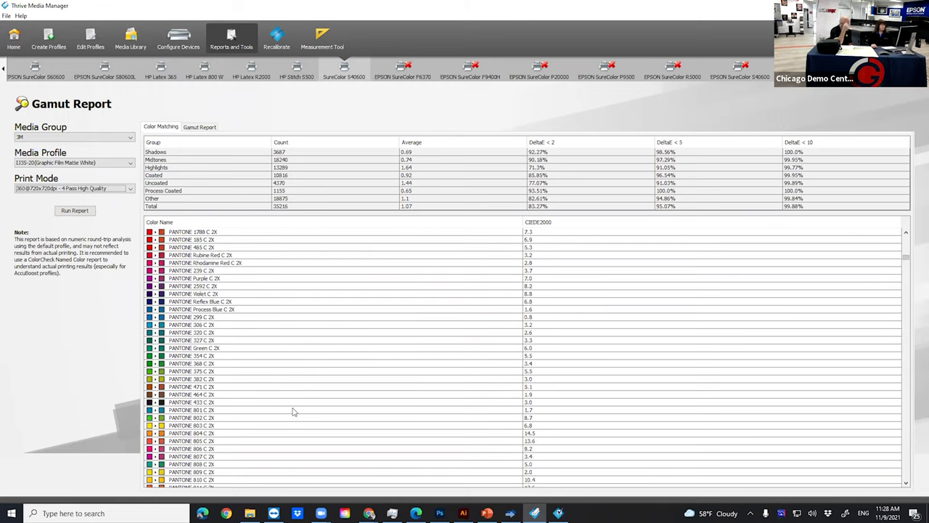
scroll(292, 395, "down", 2)
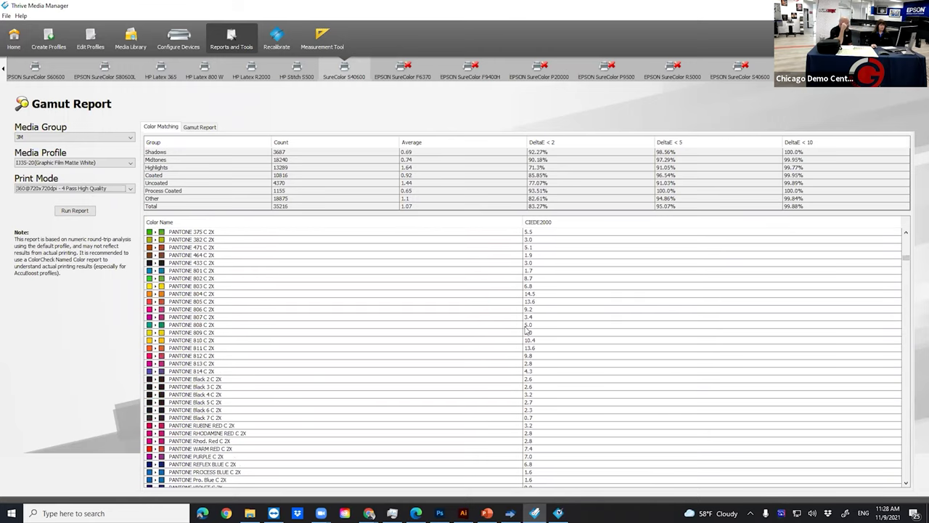
scroll(512, 356, "down", 2)
scroll(508, 353, "down", 6)
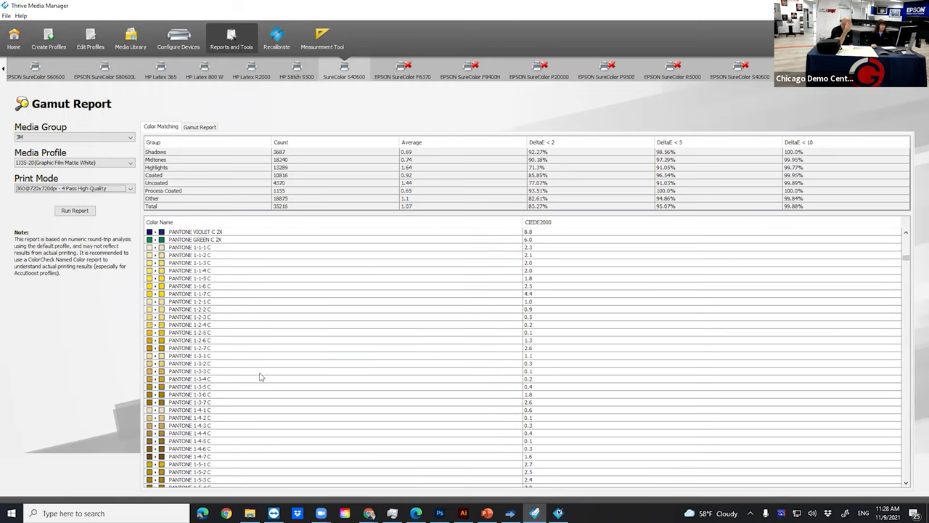
scroll(276, 334, "down", 15)
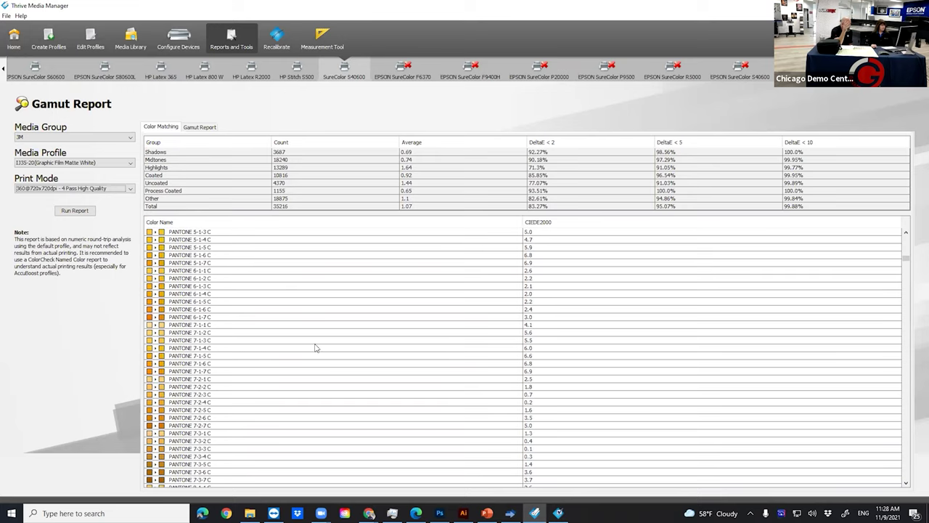
scroll(544, 338, "up", 10)
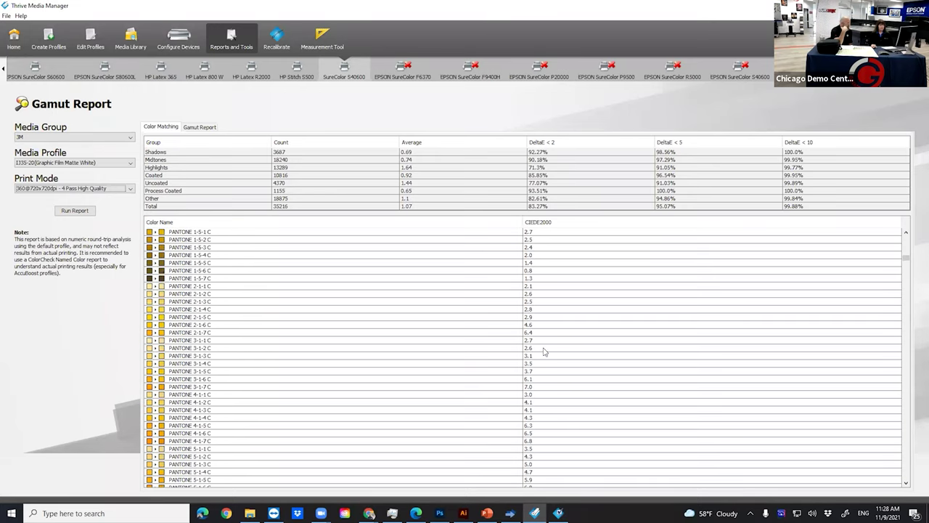
scroll(526, 312, "up", 7)
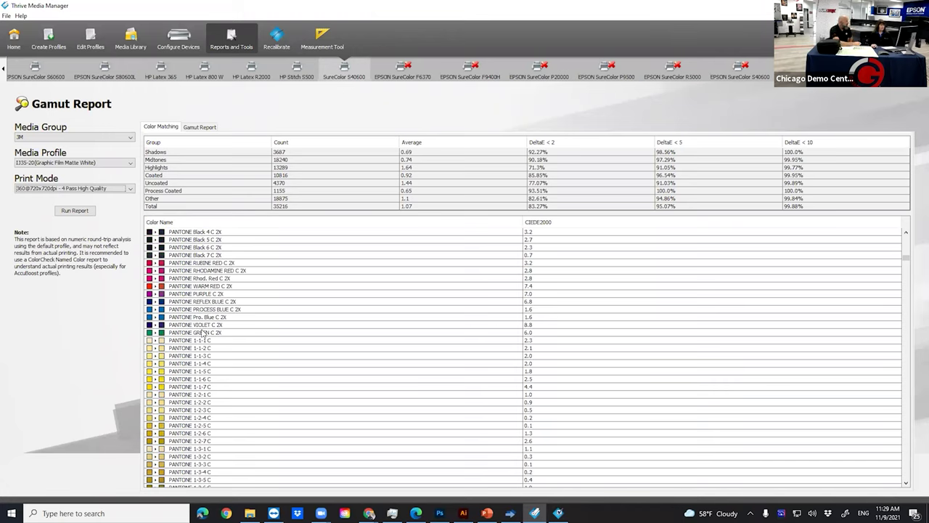
scroll(353, 315, "up", 8)
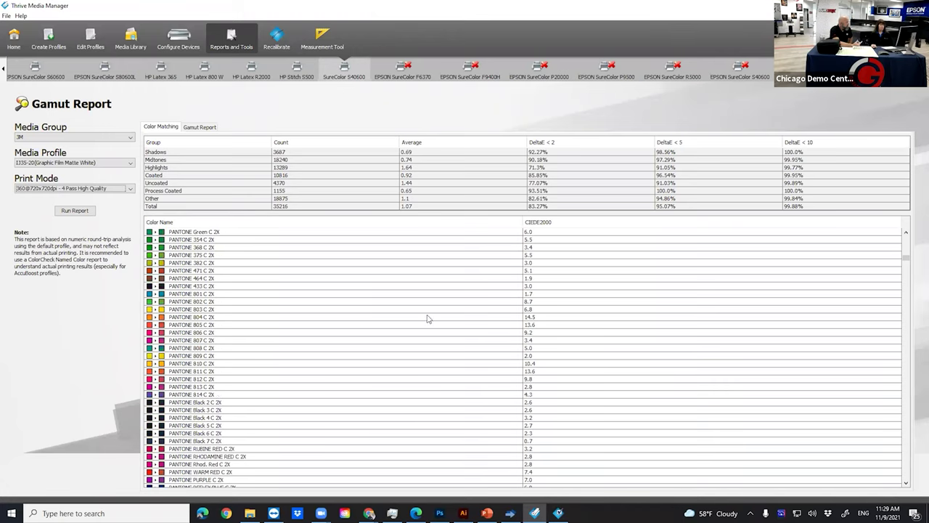
Step: Run the gamut report for the 360@1440x1440dpi - 16 Pass print mode and review its Pantone CIEDE2000 values
left_click(131, 189)
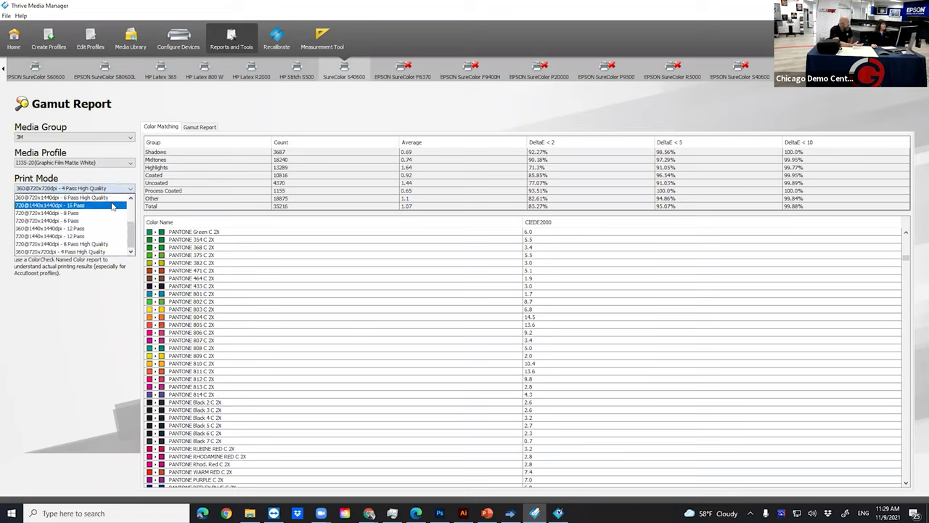
scroll(113, 205, "up", 2)
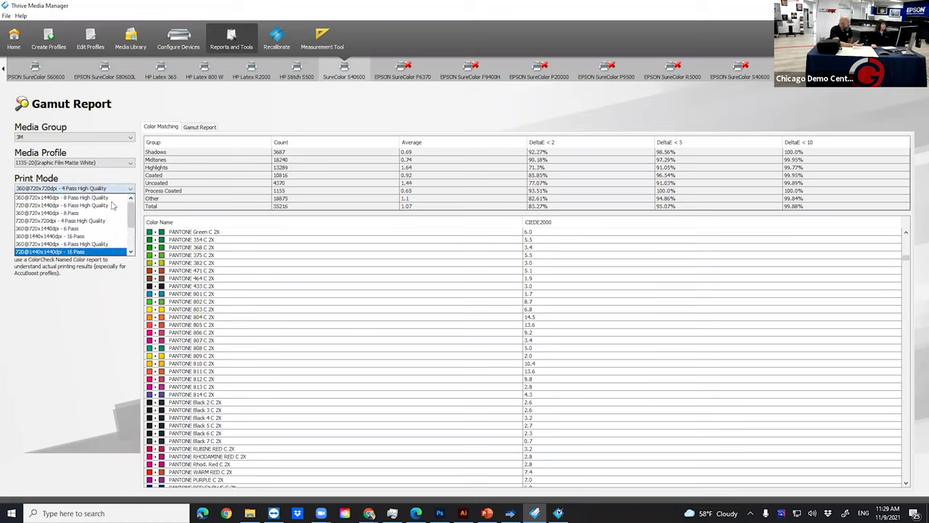
left_click(81, 237)
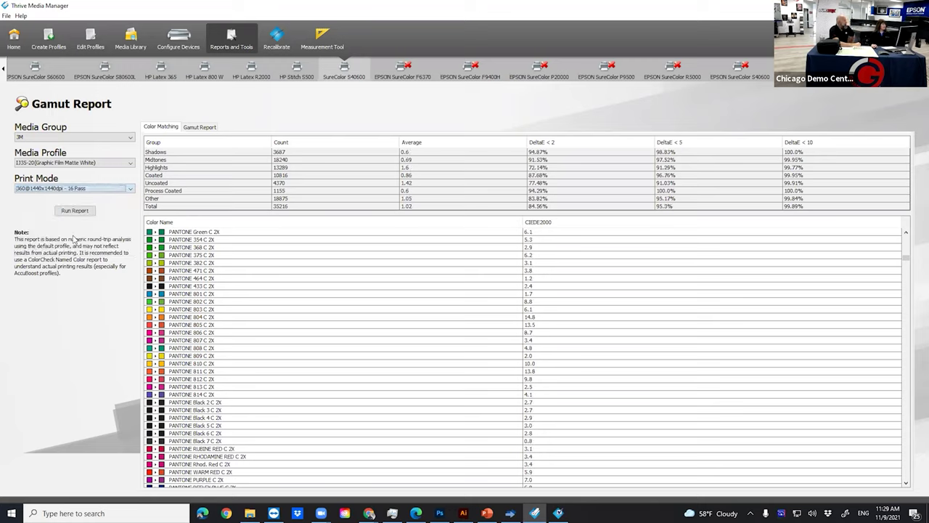
left_click(74, 211)
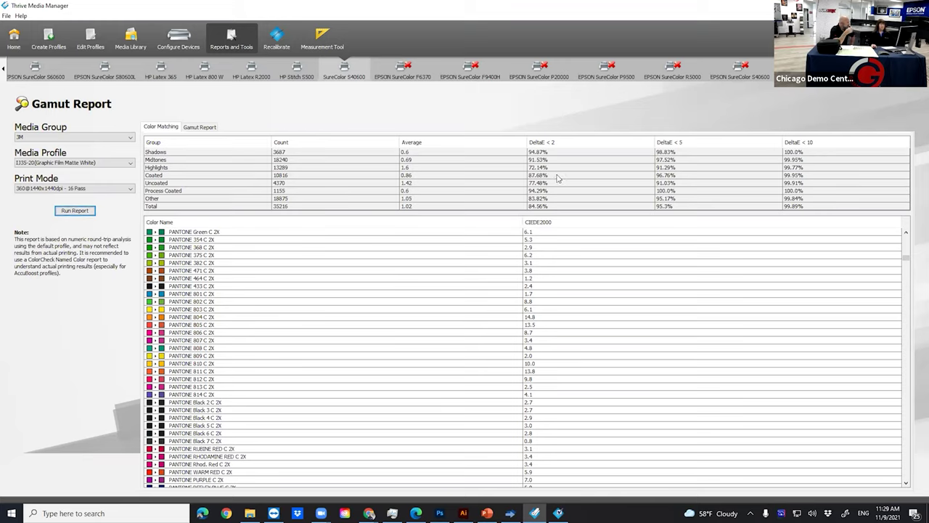
scroll(364, 395, "down", 15)
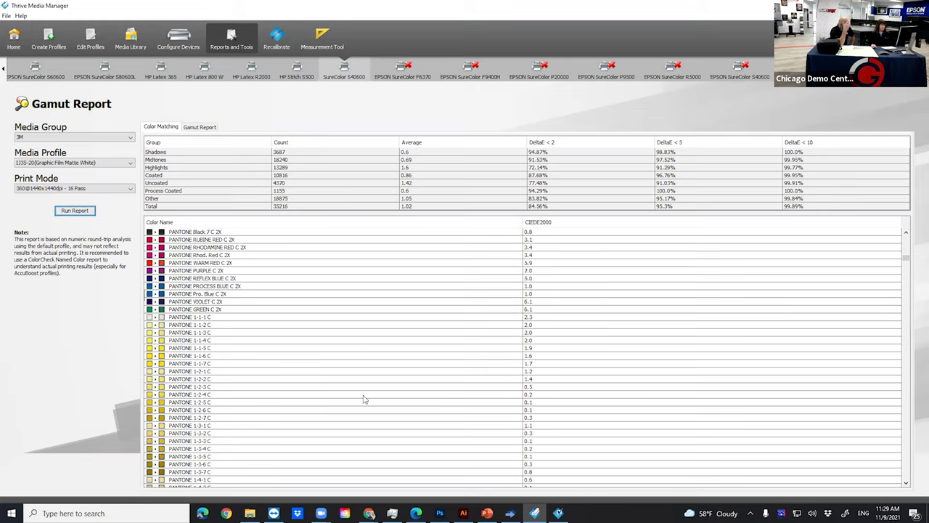
scroll(364, 396, "down", 15)
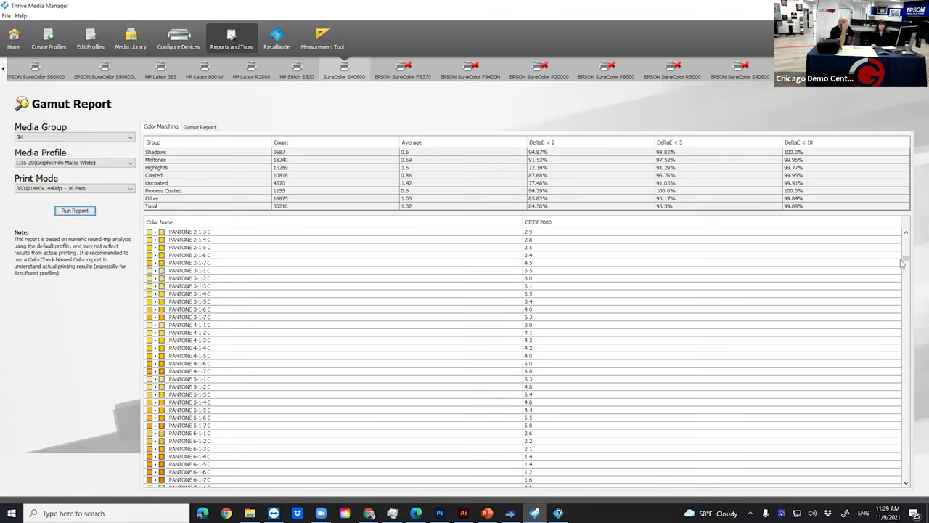
Step: Review the CIEDE2000 values from the start of the color list through the Pantone 800-series and the coated yellows
left_click_drag(905, 259, 906, 237)
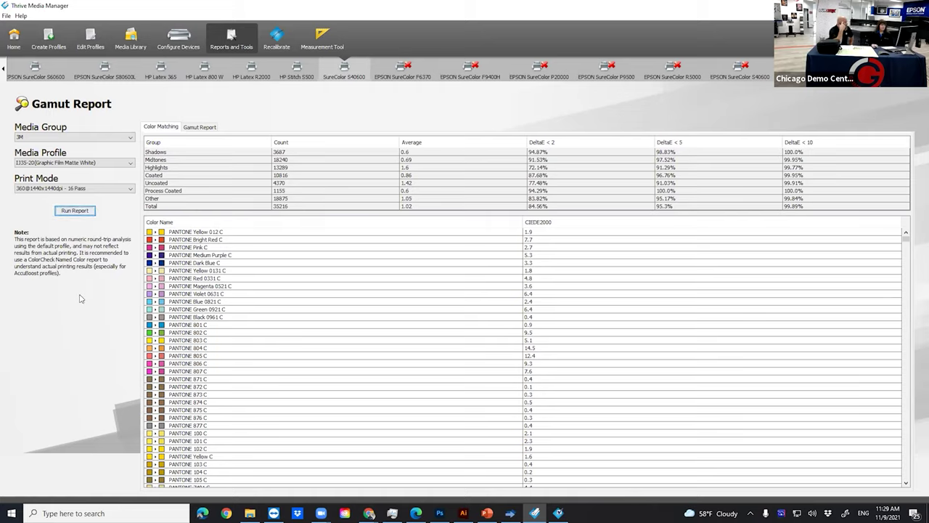
scroll(366, 385, "down", 7)
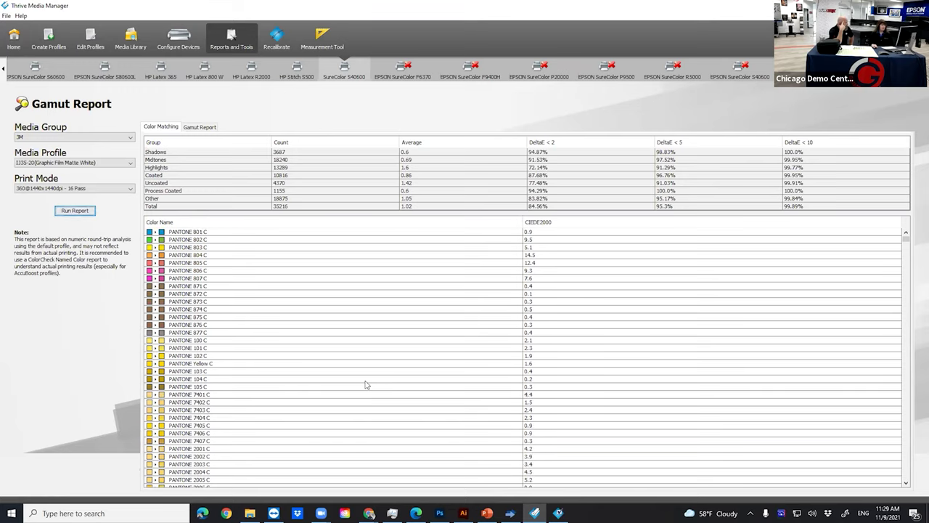
scroll(367, 384, "down", 3)
scroll(367, 384, "down", 3)
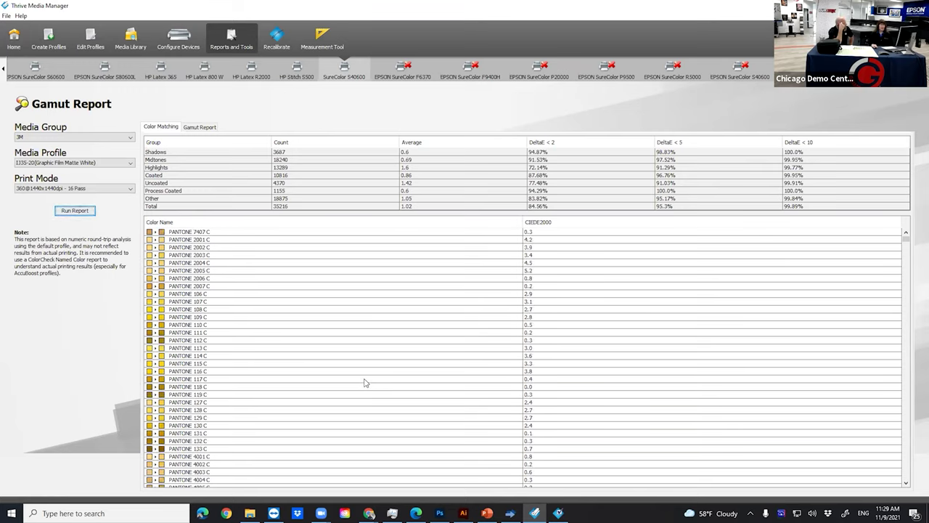
scroll(365, 383, "down", 3)
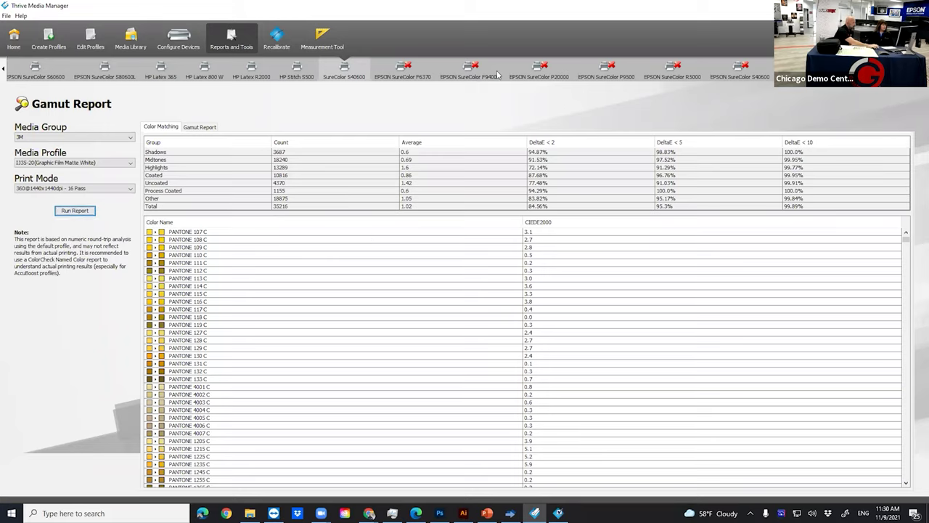
Step: Run the gamut report for the EPSON SureColor S80600L with 3M IJ35-20(Graphic Film Matte White) in the 720@720x720dpi - 6 Pass print mode
left_click(105, 70)
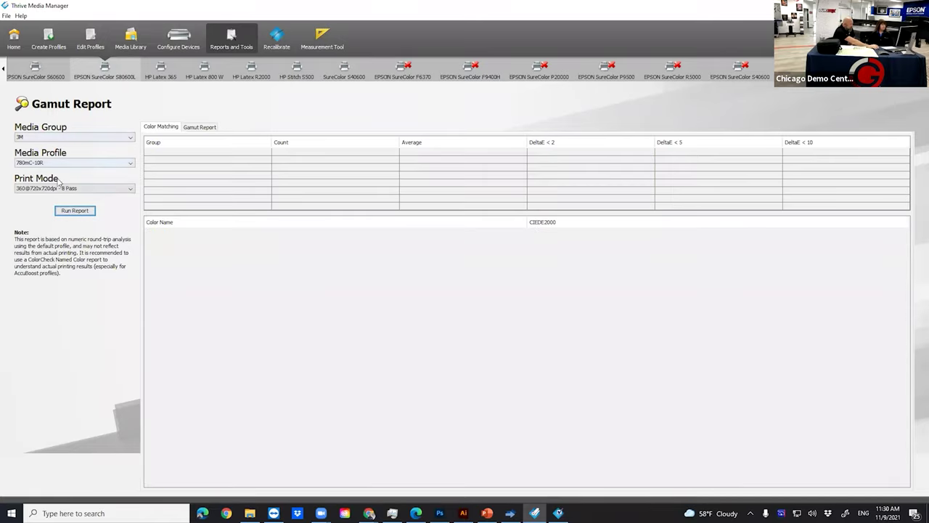
left_click(55, 164)
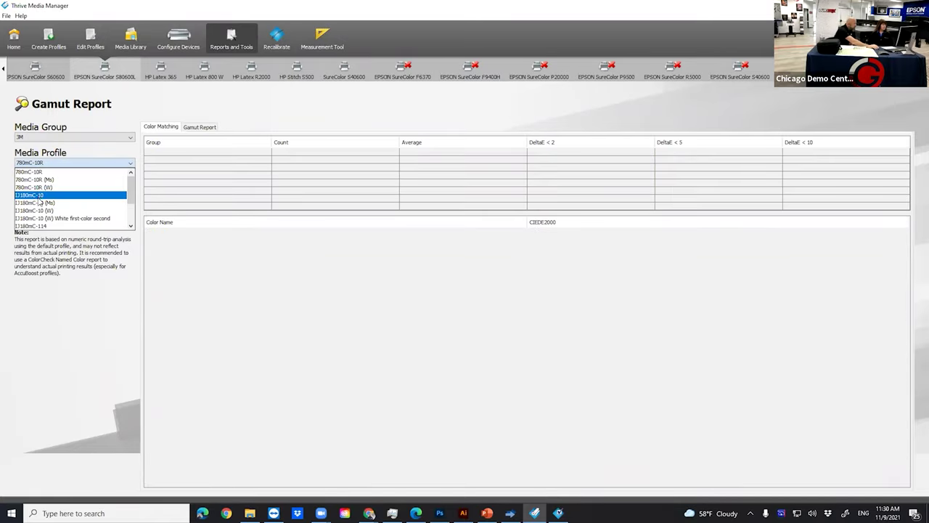
scroll(40, 204, "down", 2)
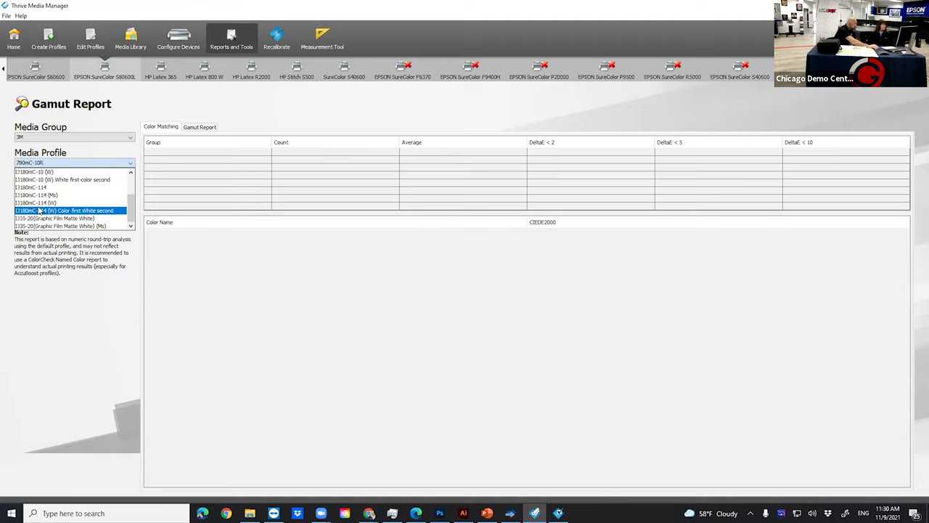
left_click(39, 226)
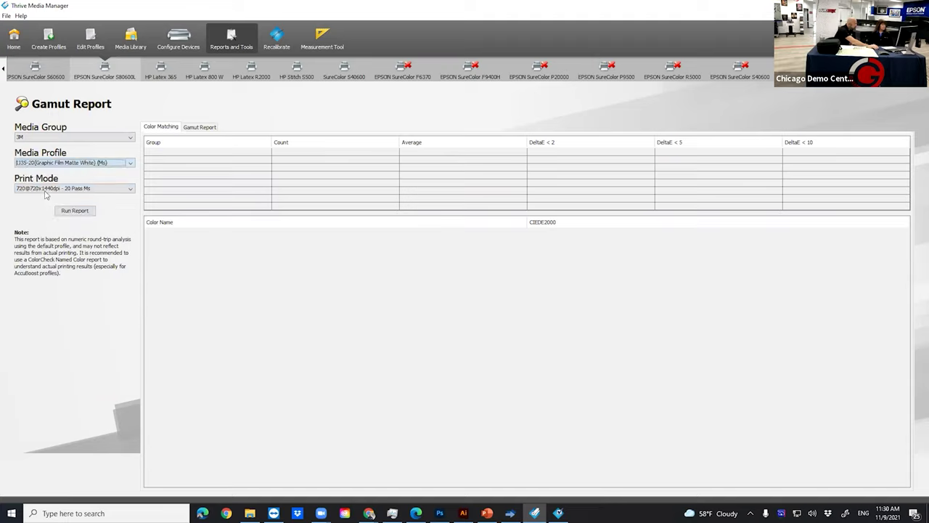
left_click(48, 189)
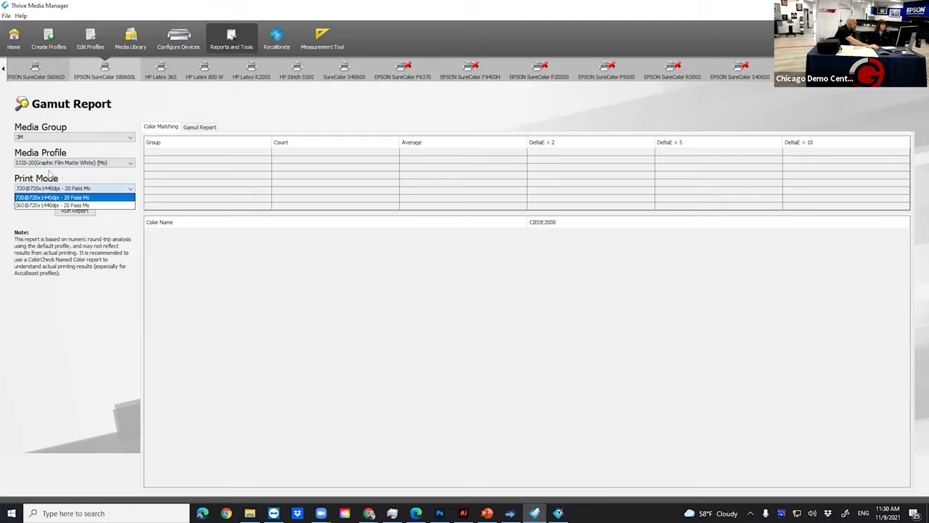
left_click(51, 162)
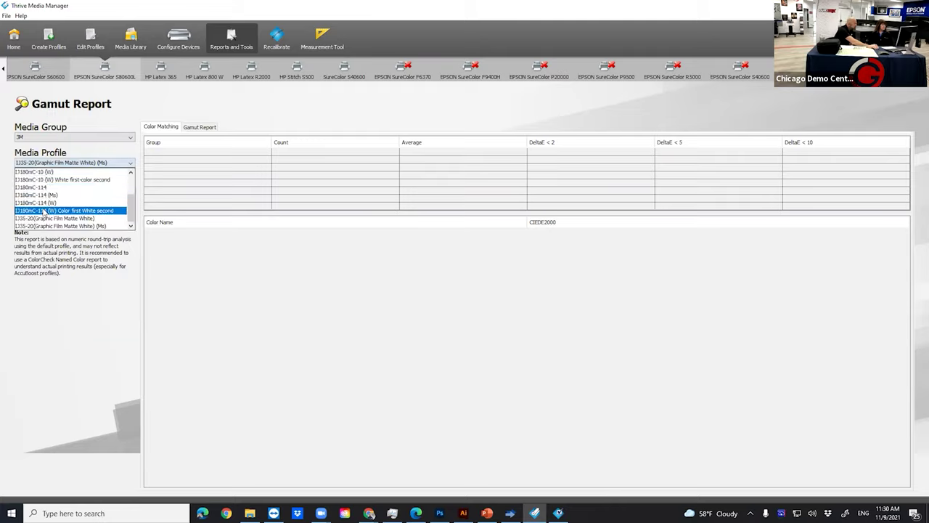
left_click(41, 218)
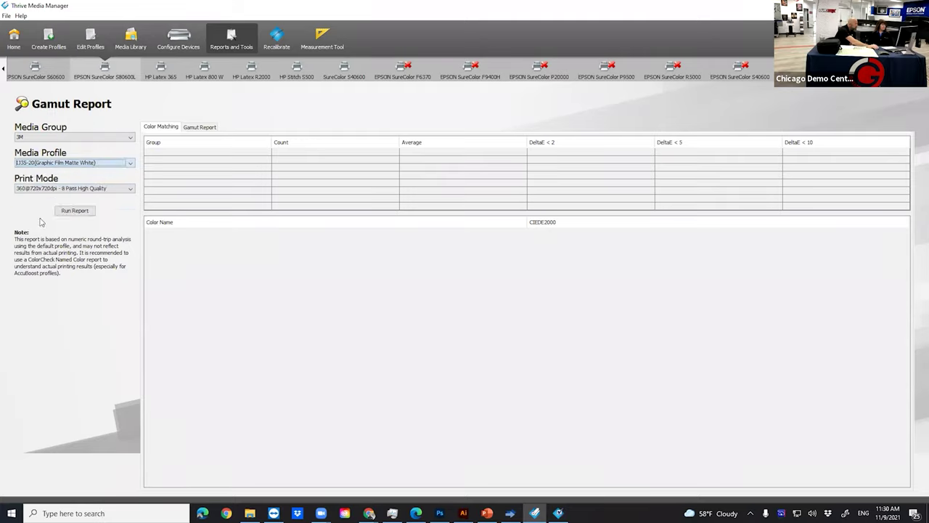
left_click(48, 188)
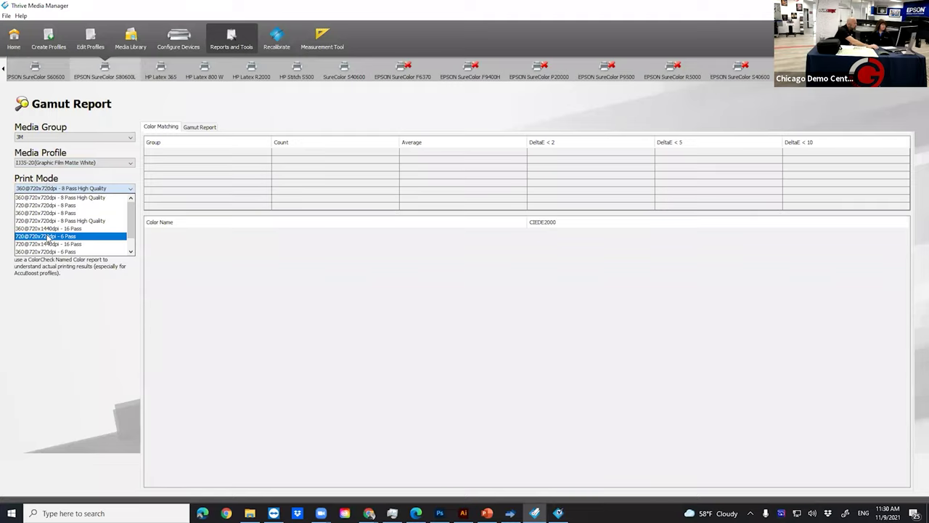
left_click(46, 237)
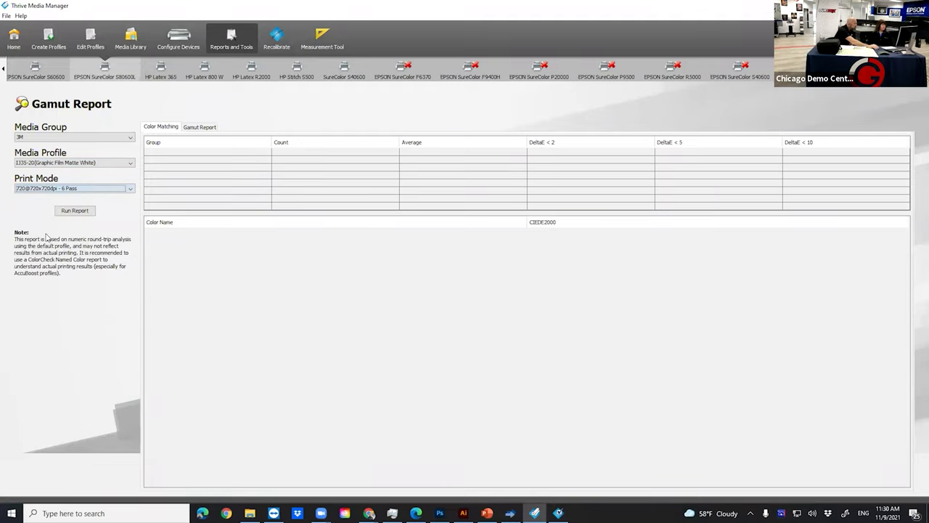
left_click(73, 212)
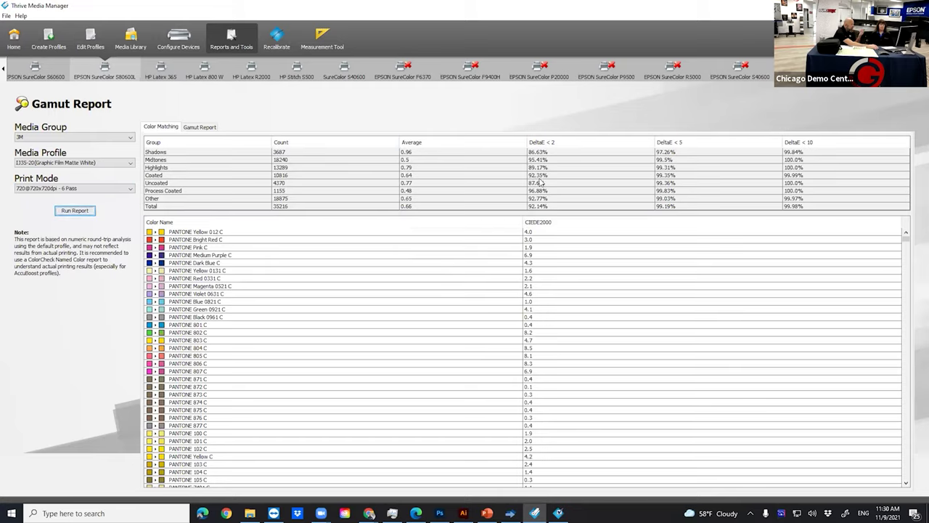
Step: Run the gamut report for the 360@720x1440dpi - 16 Pass print mode and review its coated Pantone CIEDE2000 values
left_click(92, 189)
left_click(83, 228)
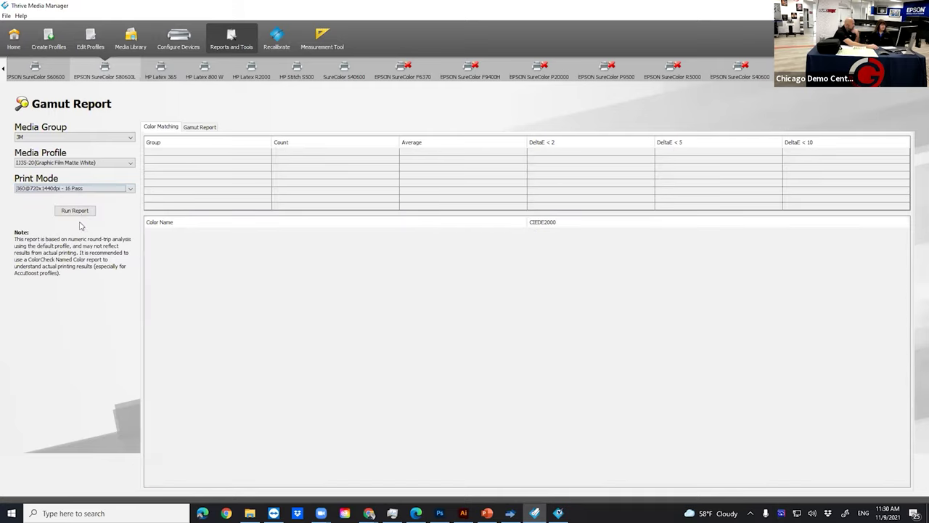
left_click(82, 211)
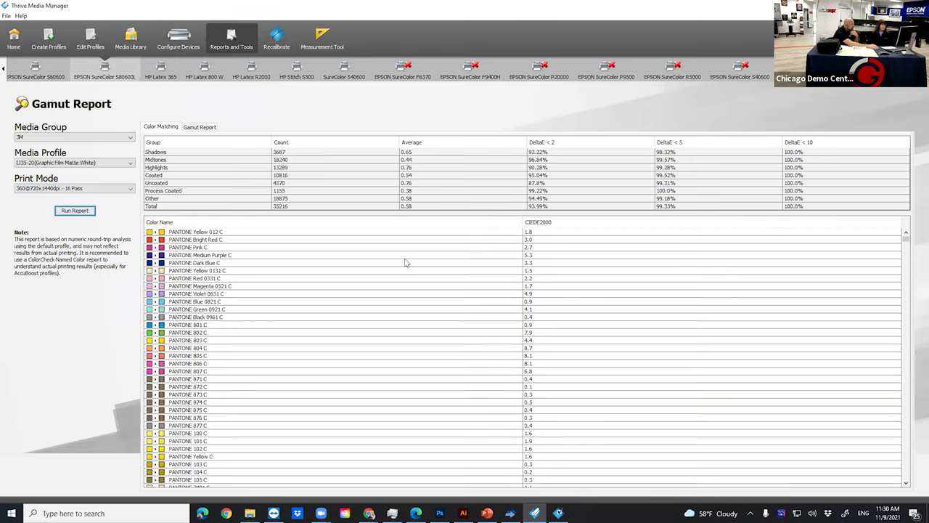
scroll(380, 295, "down", 4)
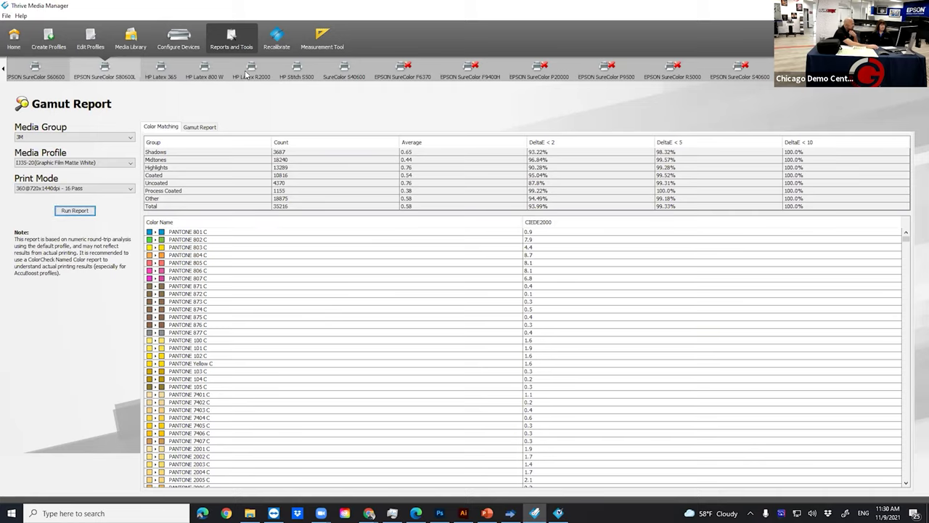
Step: Run the gamut report for the SureColor S40600 with 3M IJ35-20(Graphic Film Matte White) in the 360@720x1440dpi - 8 Pass High Quality mode
left_click(168, 74)
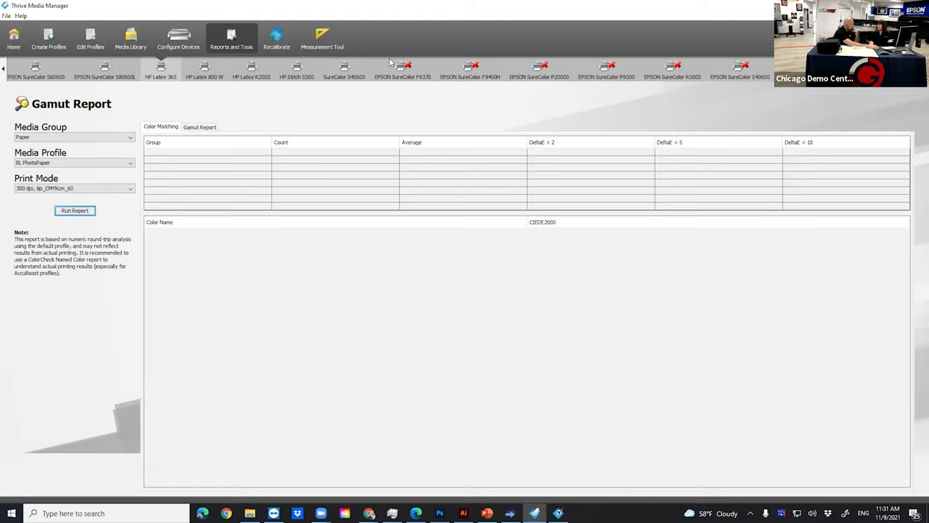
left_click(340, 77)
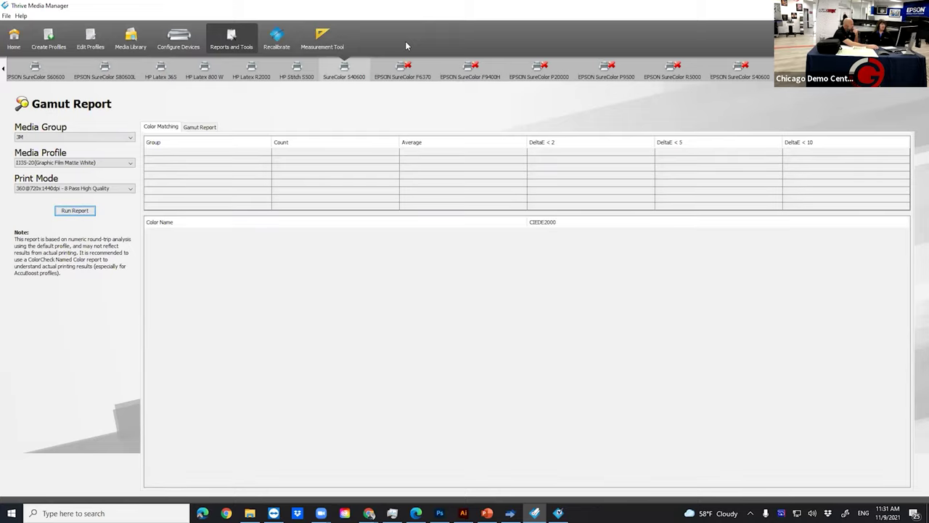
key("Return")
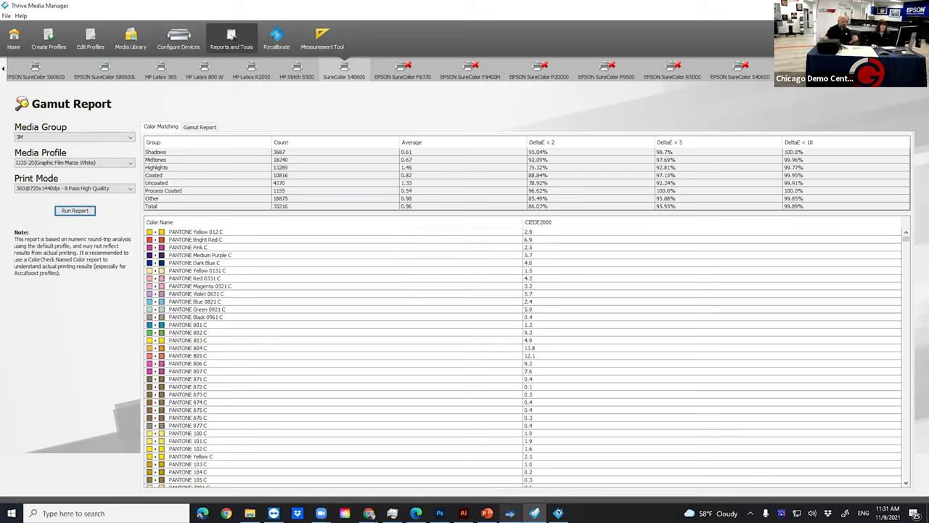
Step: Switch to Thrive RIP-Queue and generate a swatch book for the SureColor S40600 from the spot color PANTONE 368 C
left_click(510, 513)
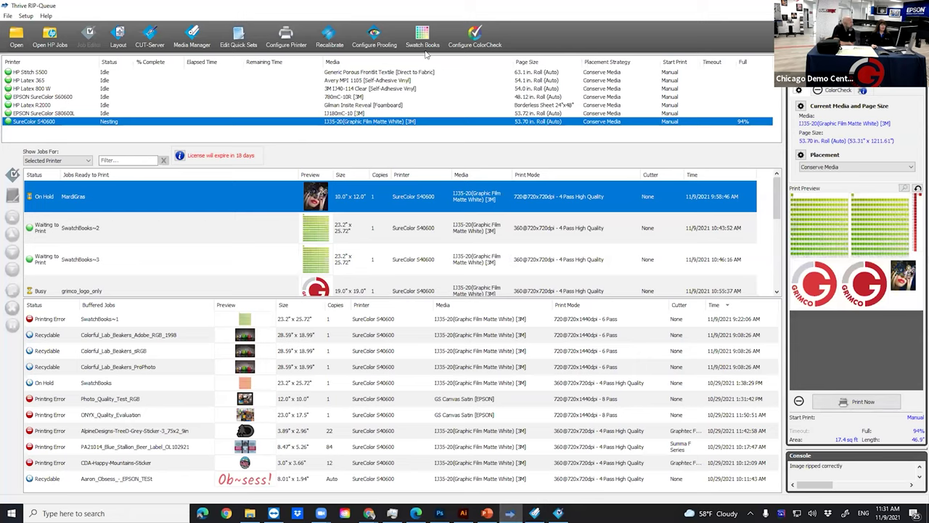
left_click(428, 46)
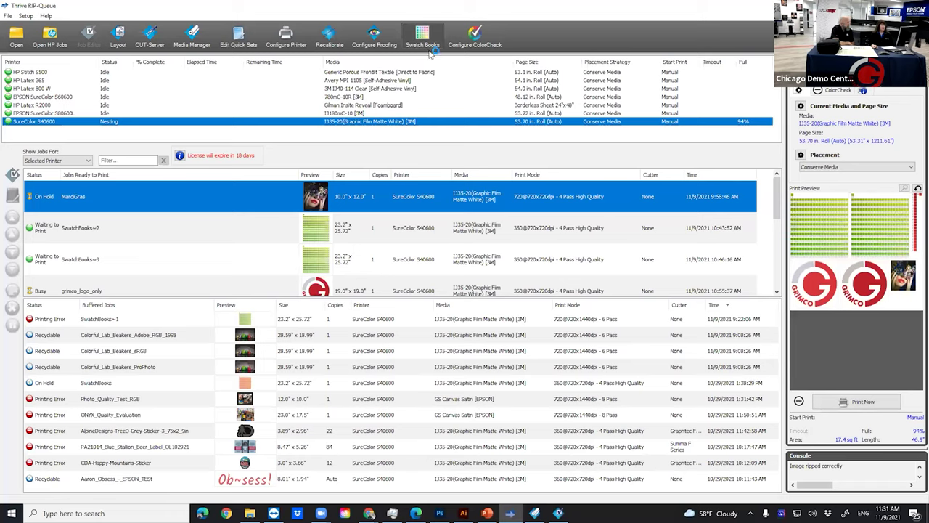
left_click(439, 251)
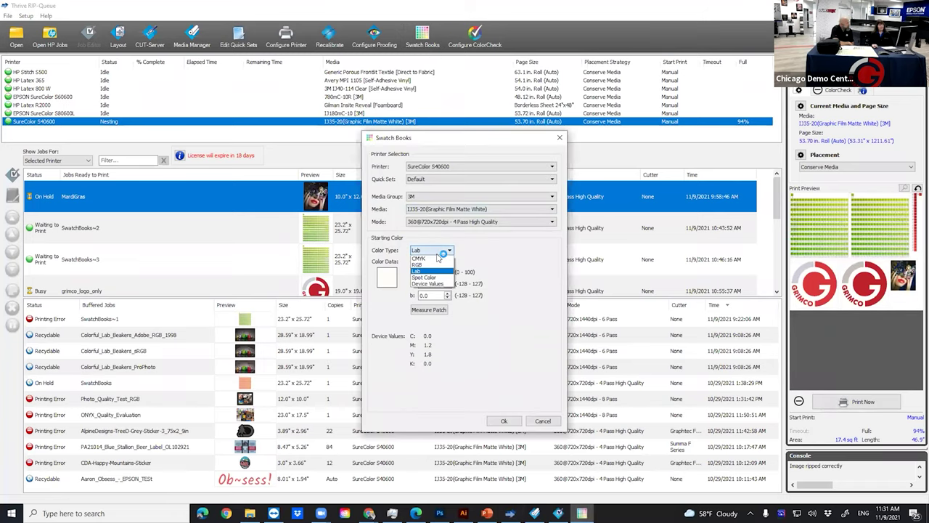
left_click(472, 243)
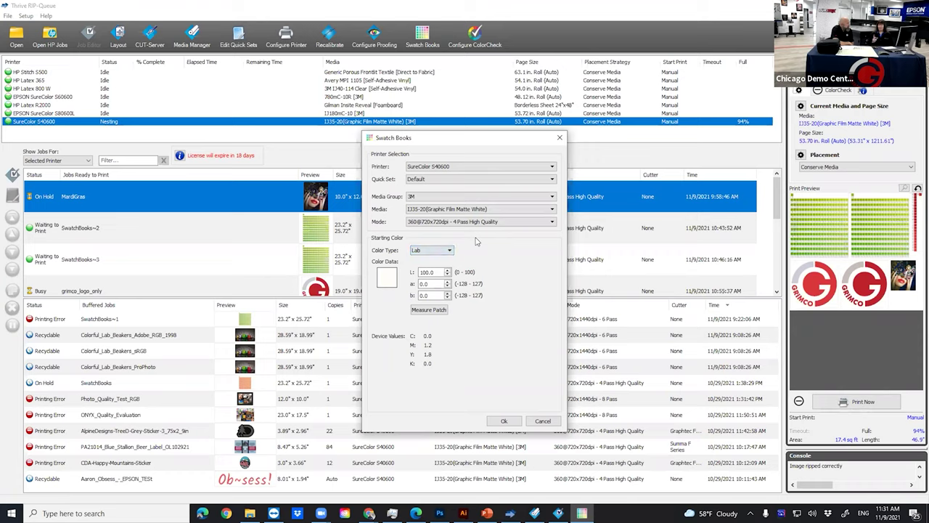
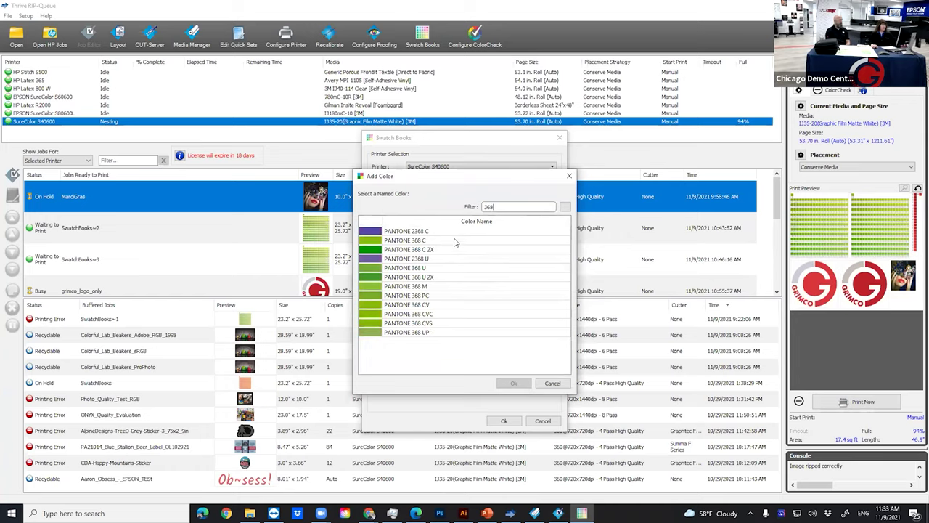
left_click(513, 383)
left_click(502, 422)
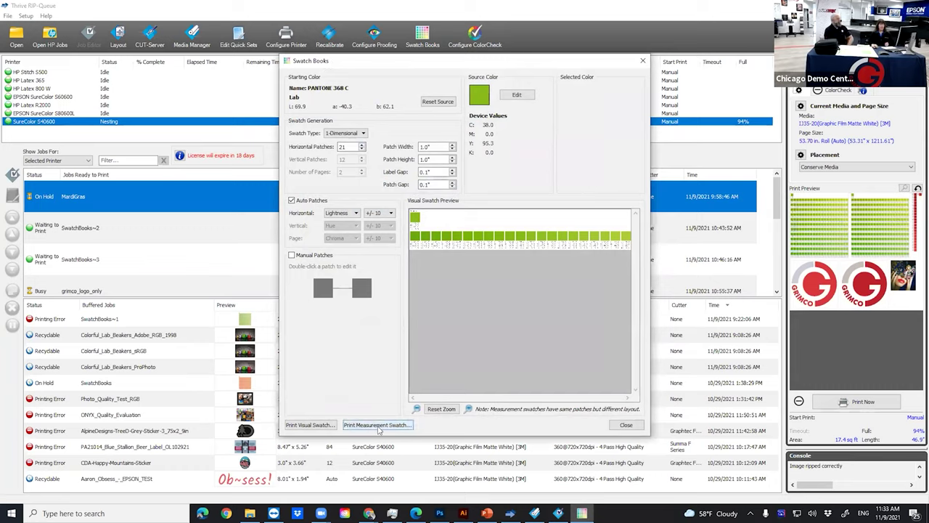
Step: Examine the measurement swatch print settings and the horizontal patch variation options, and close the swatch book without printing
left_click(377, 427)
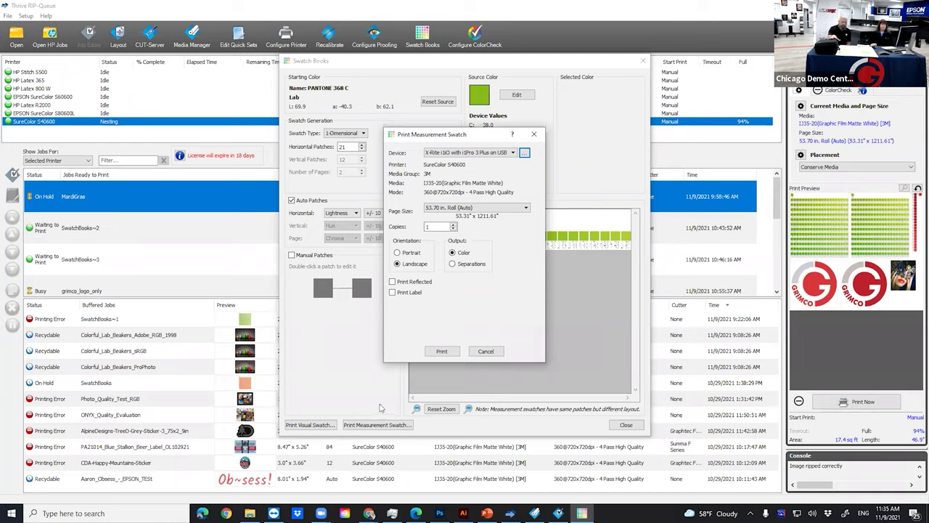
left_click(486, 352)
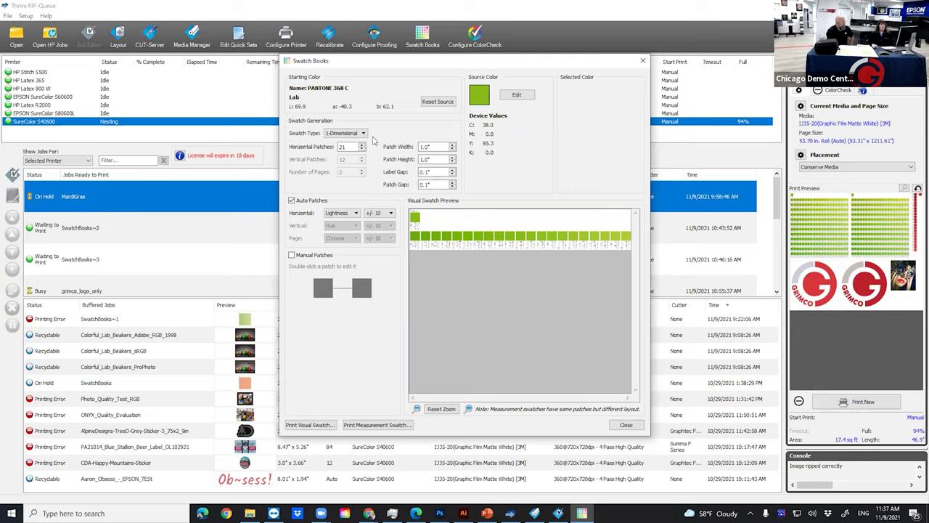
left_click(346, 213)
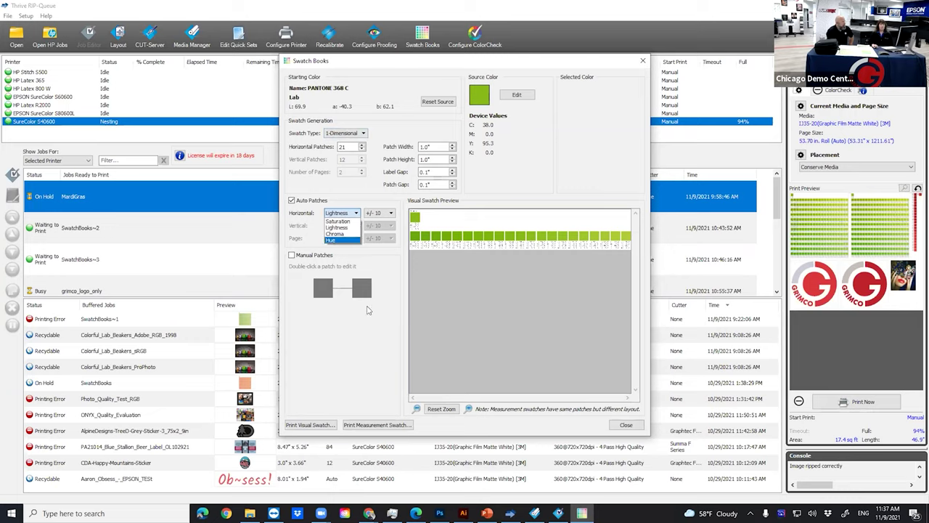
left_click(358, 336)
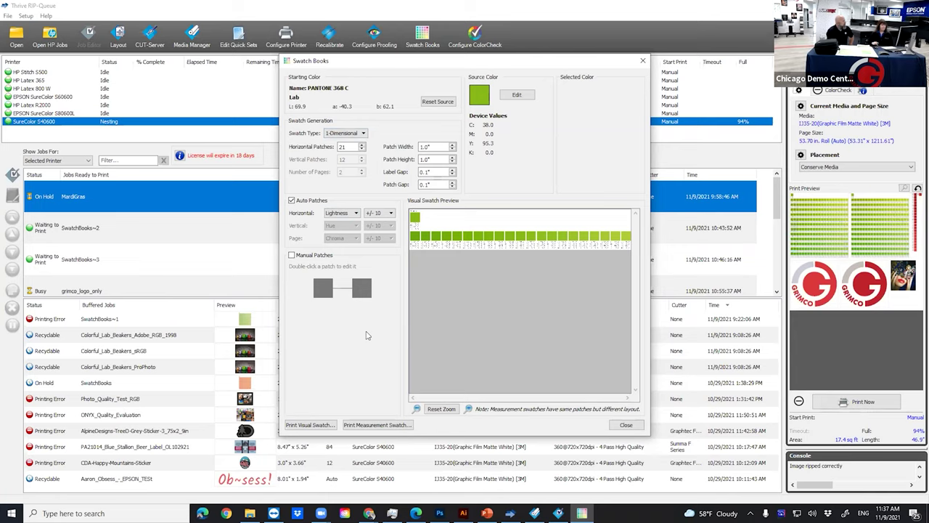
left_click(636, 425)
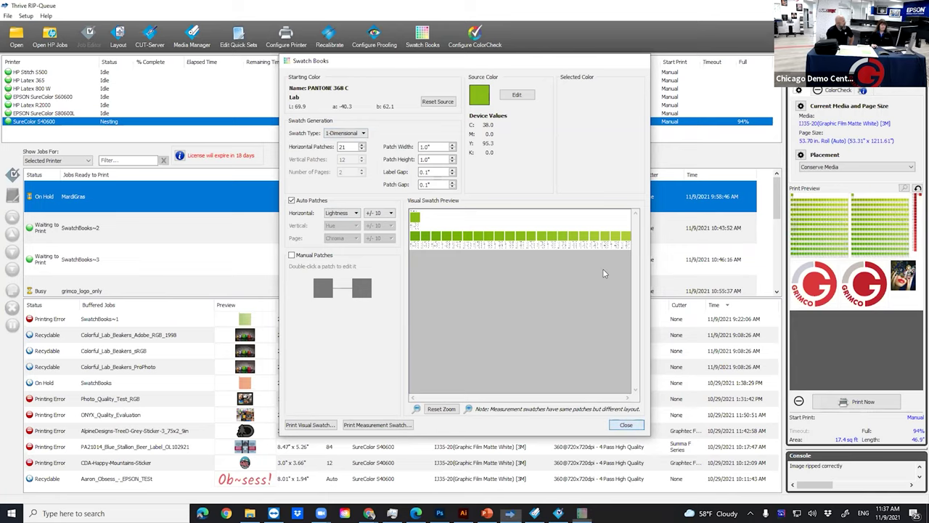